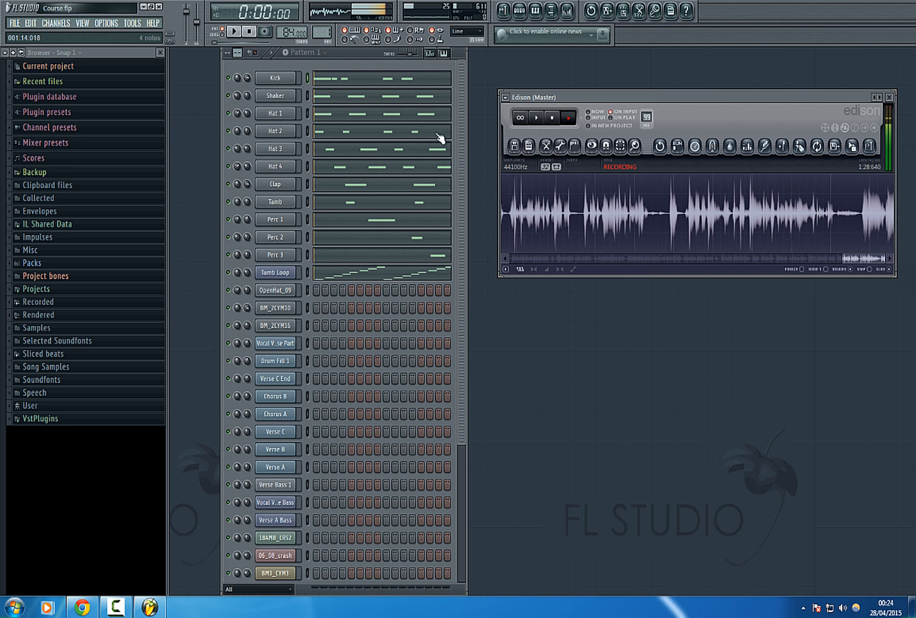
Inspect the Kick channel's sample settings and close them
click(357, 59)
click(274, 79)
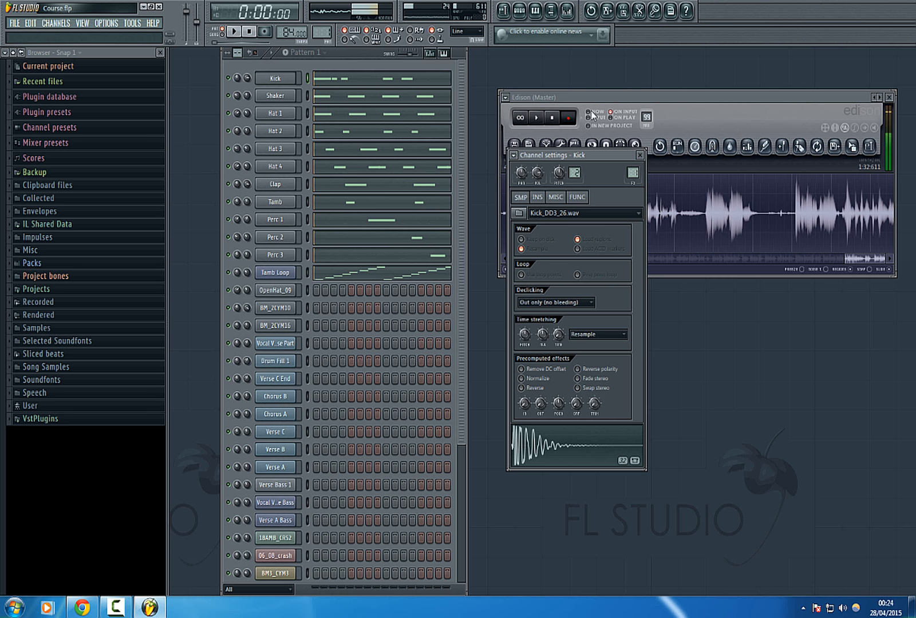
click(640, 155)
Switch to Pattern 2 and view the Kick notes in the piano roll
drag(328, 32, 328, 26)
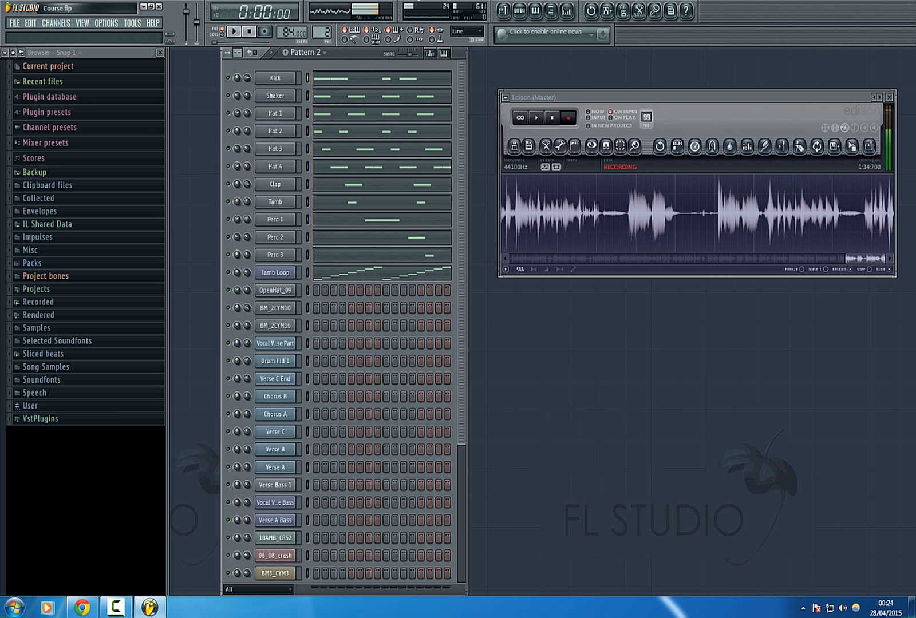
click(405, 78)
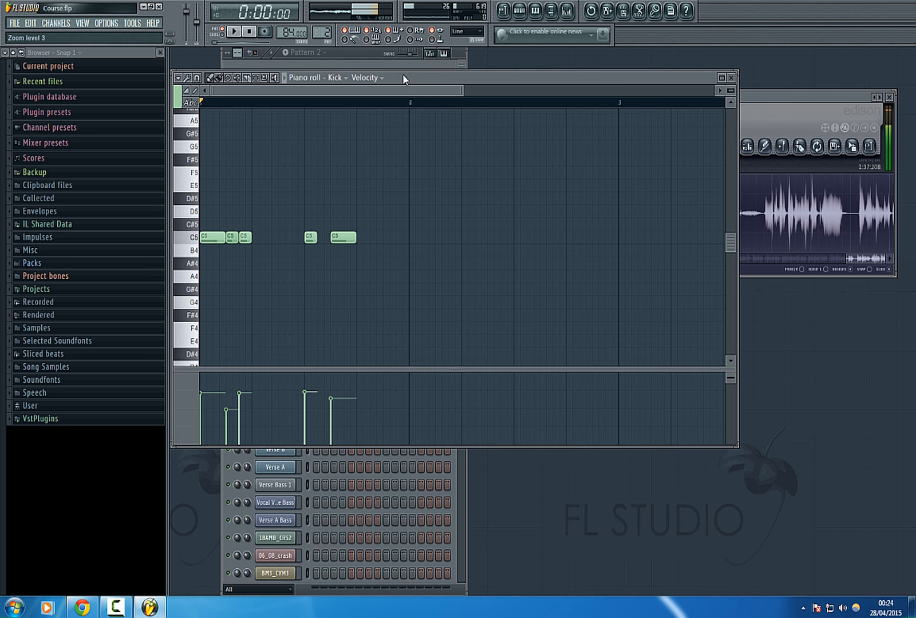
click(731, 77)
Locate the HIP_Kick_6 channel among the lower channels, and inspect the Kick notes of Pattern 2 up close in the piano roll
scroll(316, 402, down, 5)
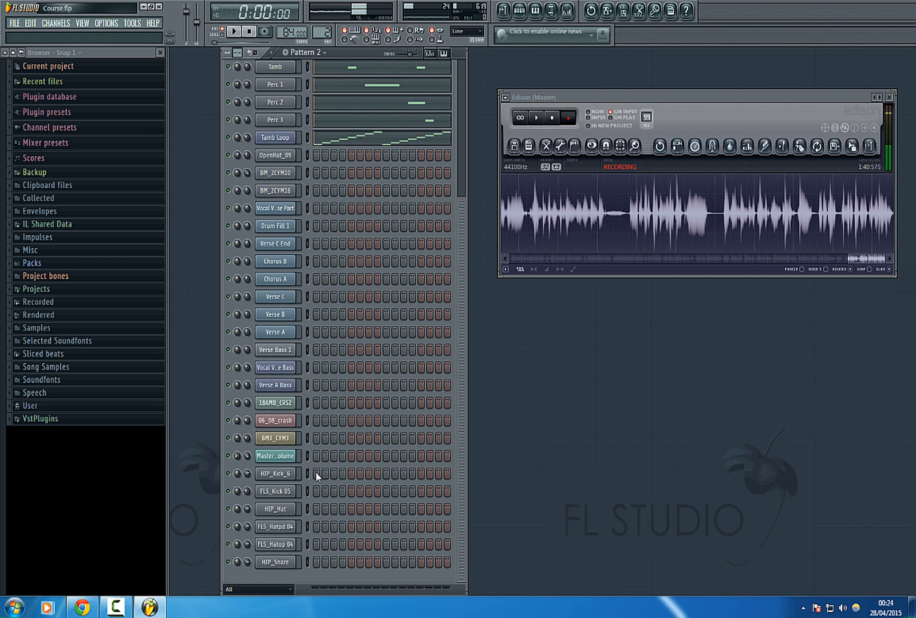
mouse_move(316, 474)
mouse_down()
mouse_move(394, 476)
mouse_move(293, 467)
mouse_up()
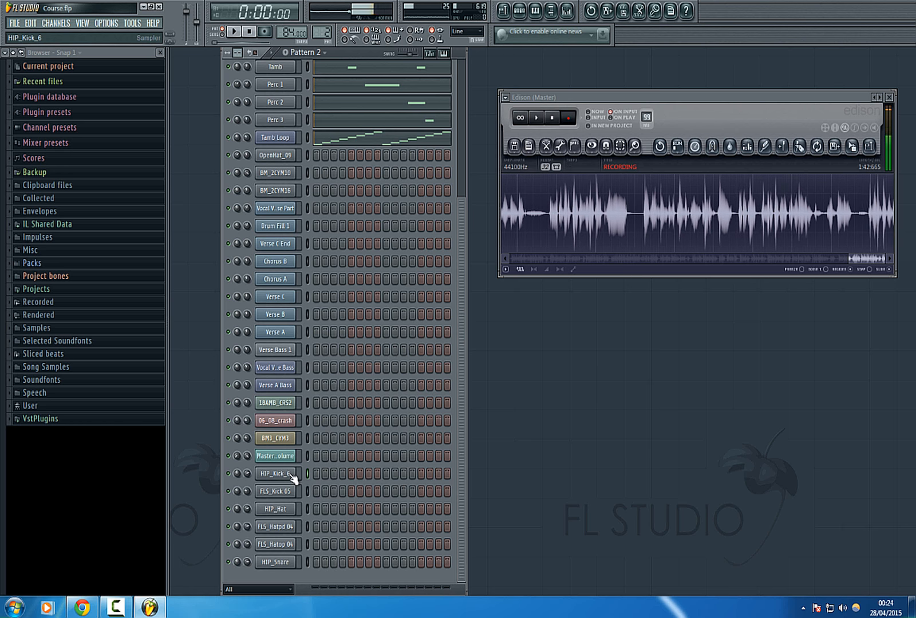
scroll(372, 364, up, 5)
click(385, 80)
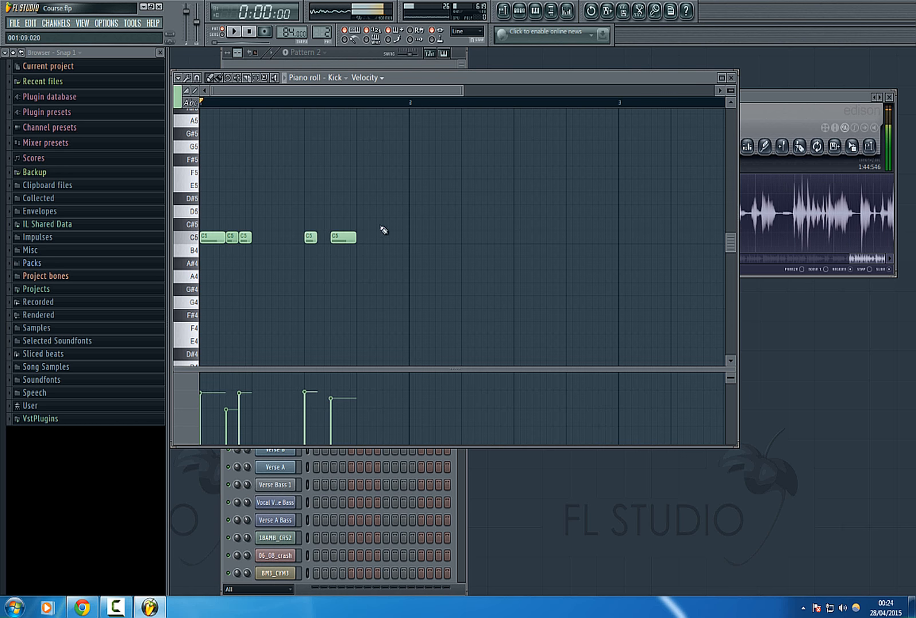
scroll(400, 240, up, 5)
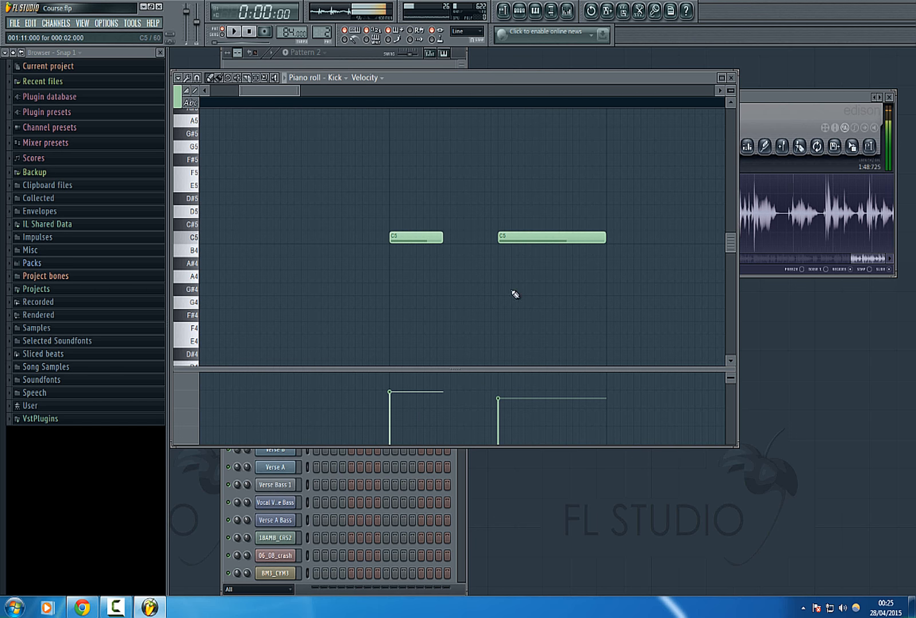
click(730, 79)
Inspect the notes and velocities of the Tamb Loop and Hat 4 channels in the piano roll
click(374, 262)
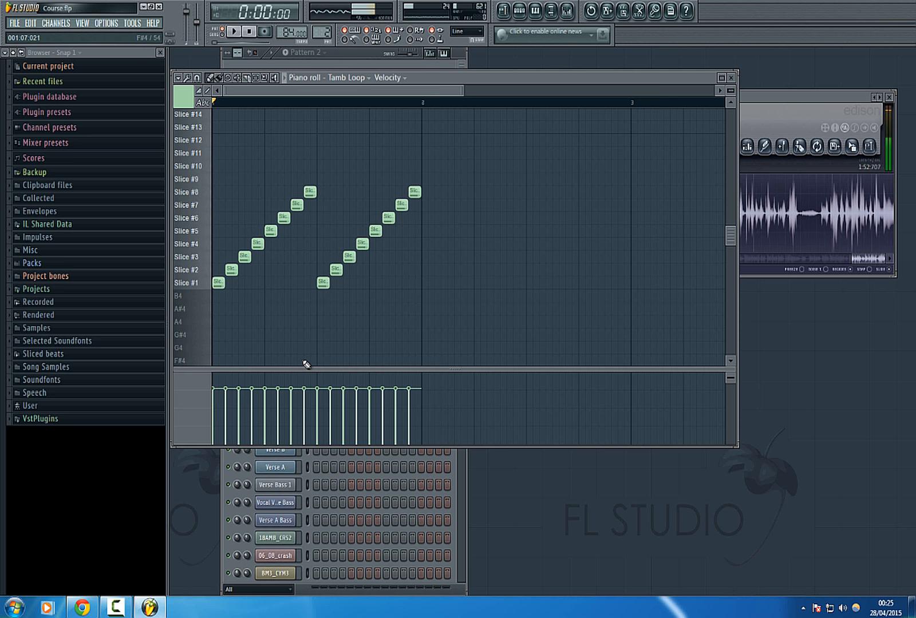
click(731, 79)
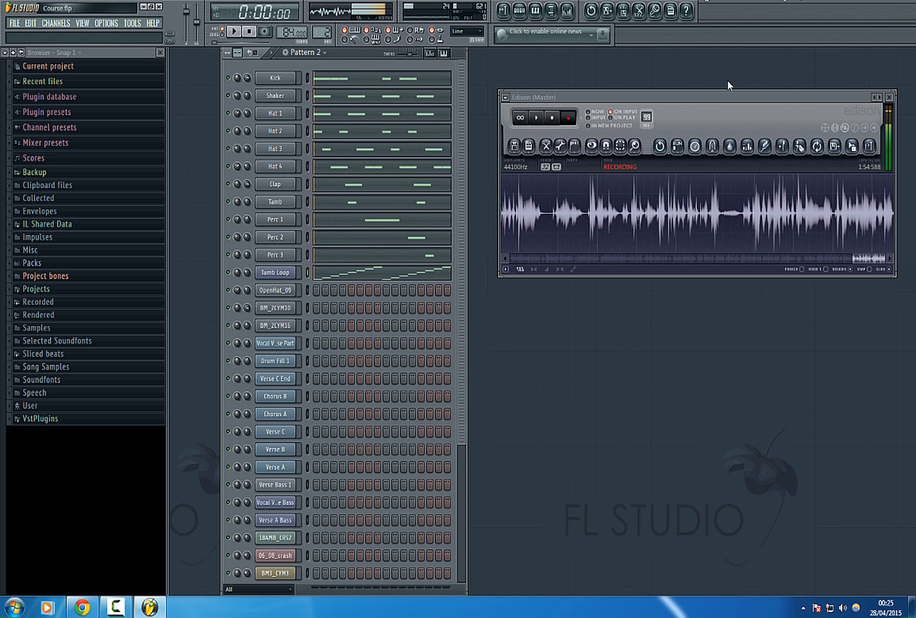
click(418, 174)
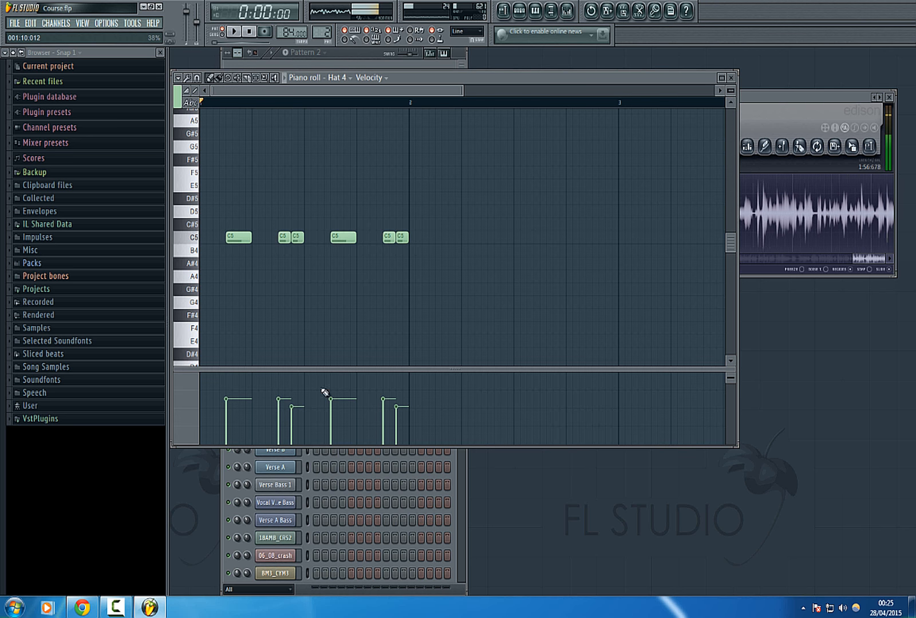
click(731, 79)
Level the velocities of all Hat 2 notes in Pattern 2 to match the louder hits
click(339, 138)
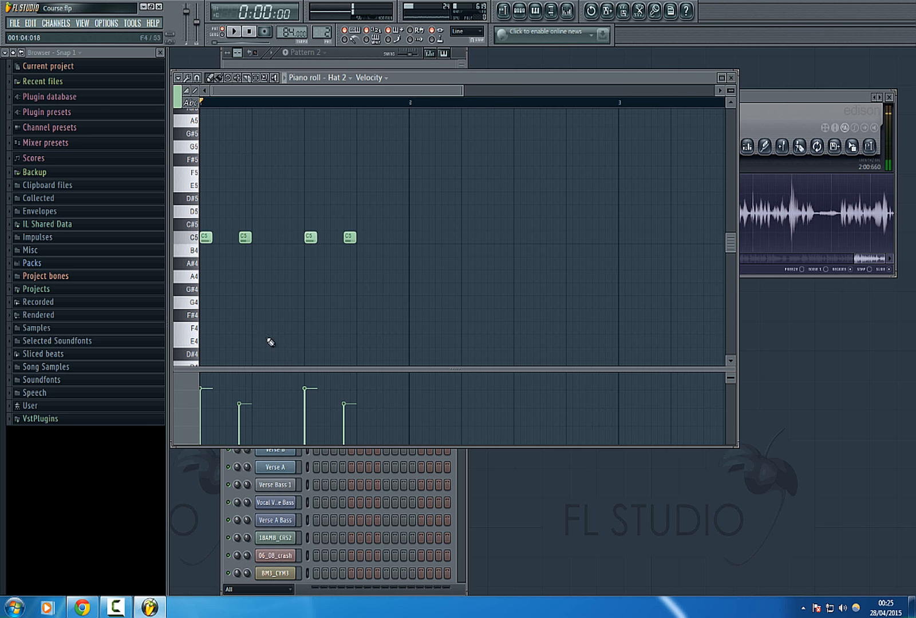
drag(256, 392, 389, 393)
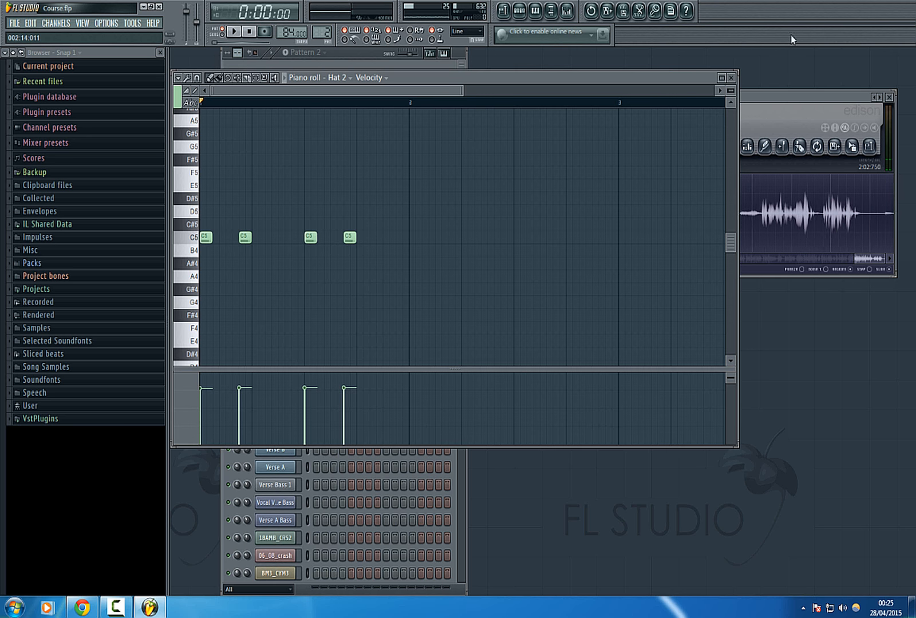
click(731, 79)
Check the Hat 3 notes in Pattern 2 and even out the velocities of all Hat 4 notes
click(313, 185)
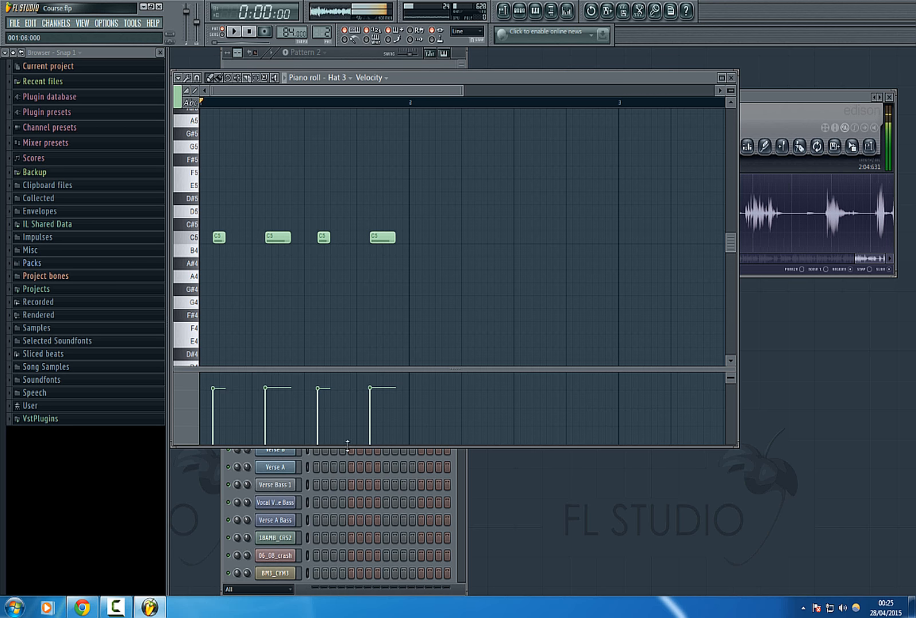
click(731, 77)
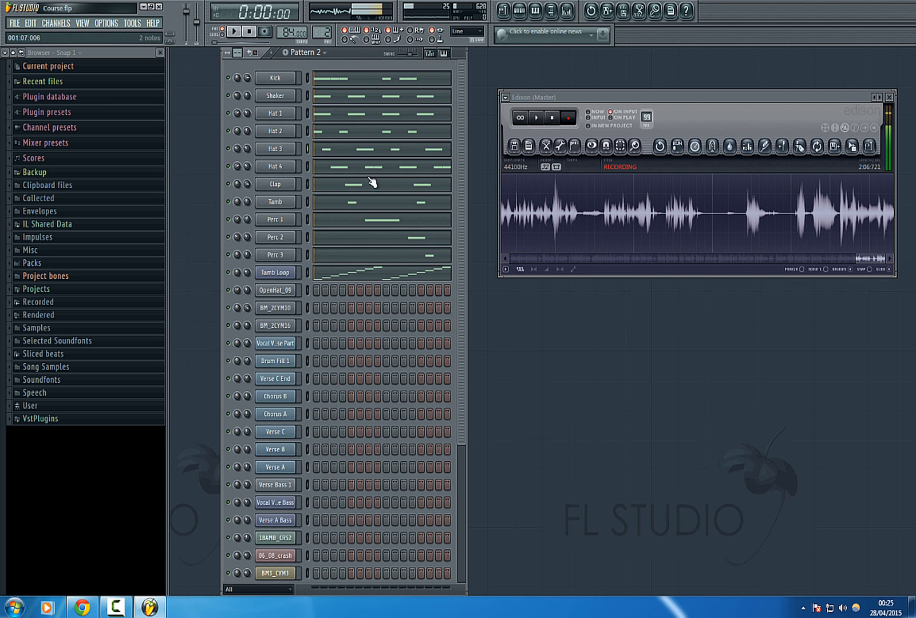
click(366, 201)
mouse_move(411, 394)
mouse_down()
mouse_move(321, 386)
mouse_move(221, 397)
mouse_up()
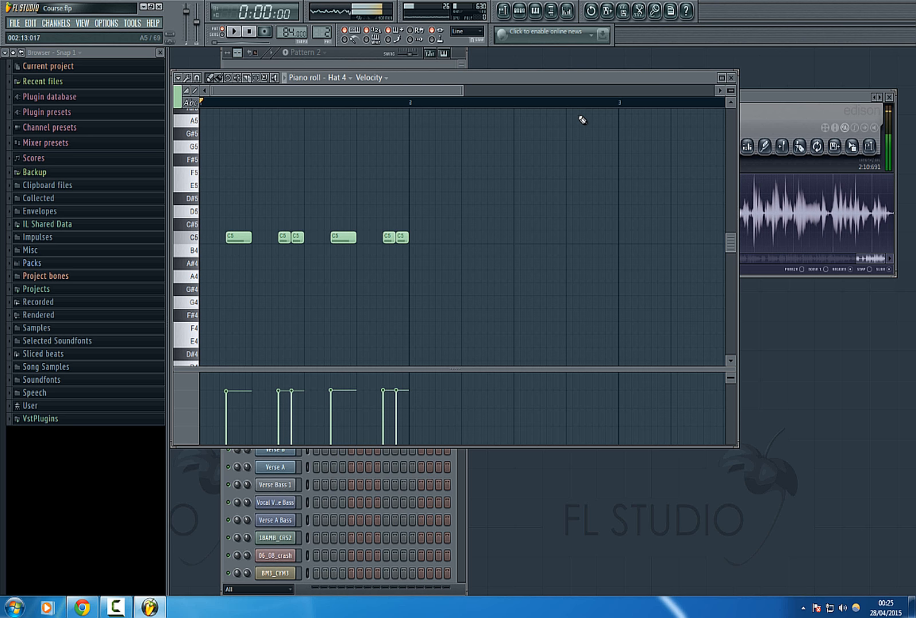
click(731, 78)
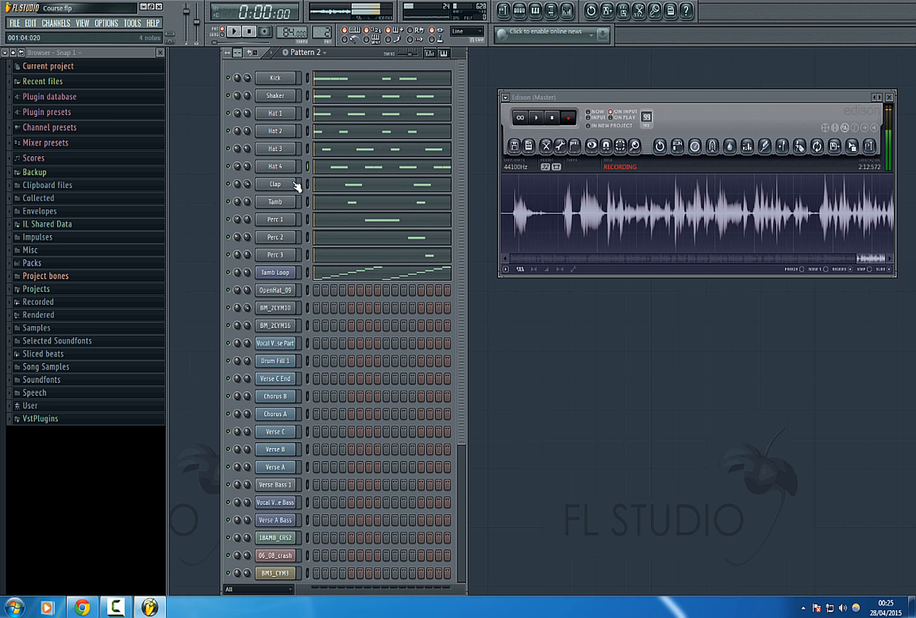
Inspect the Clap and Tamb note placement in Pattern 2's piano roll
click(337, 189)
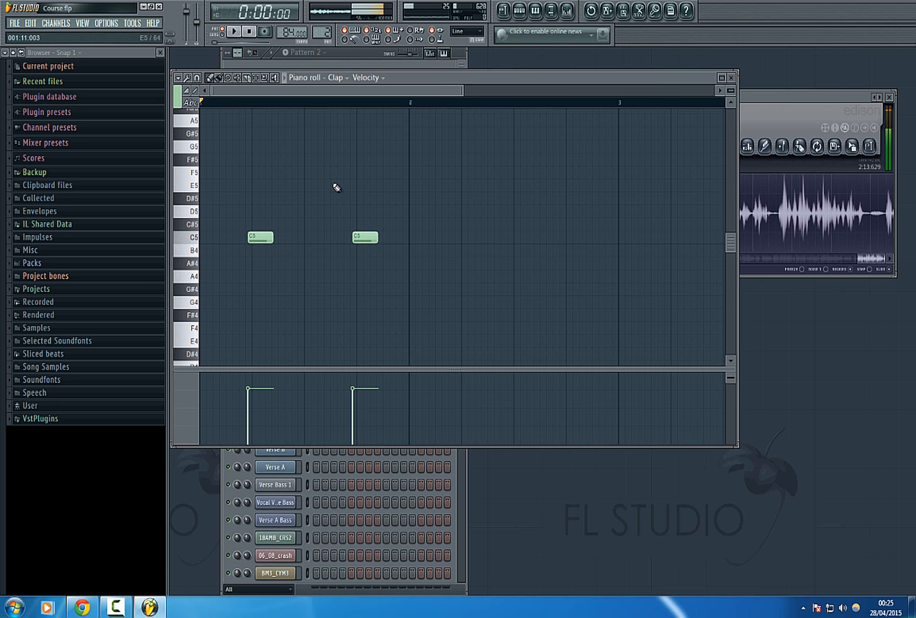
click(731, 78)
click(378, 202)
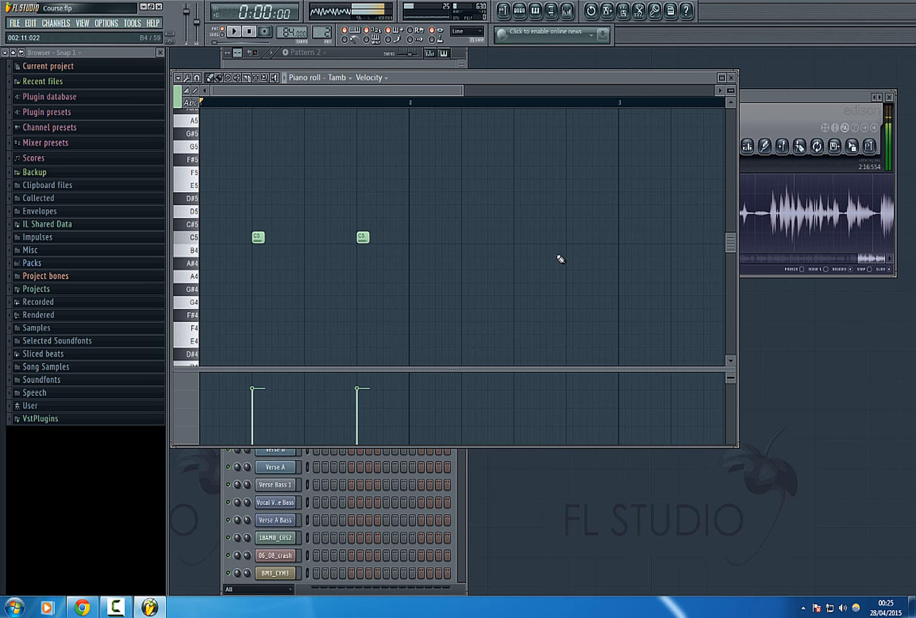
click(730, 78)
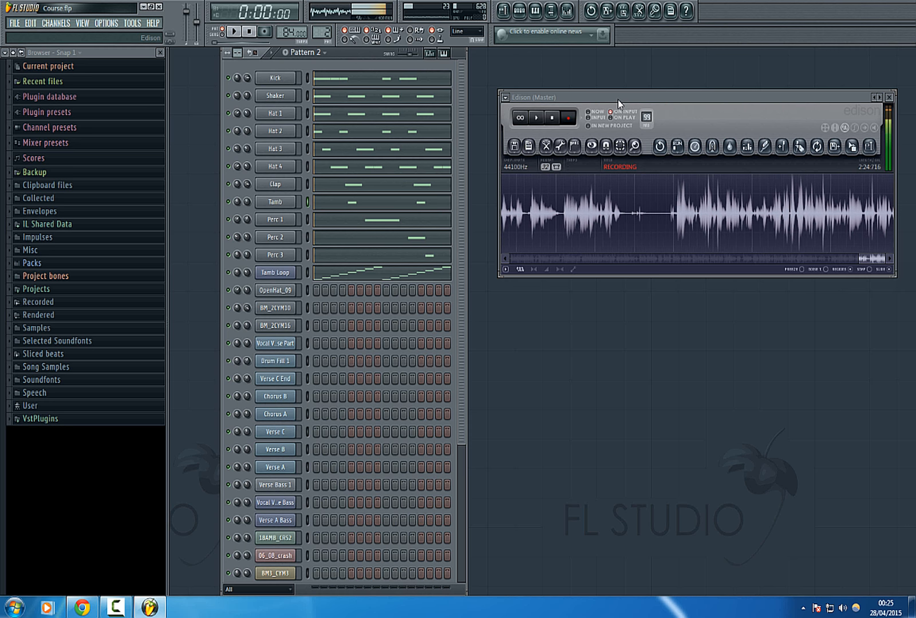
Play back Pattern 2 and Pattern 1 in turn to compare their grooves, stopping each one
click(236, 31)
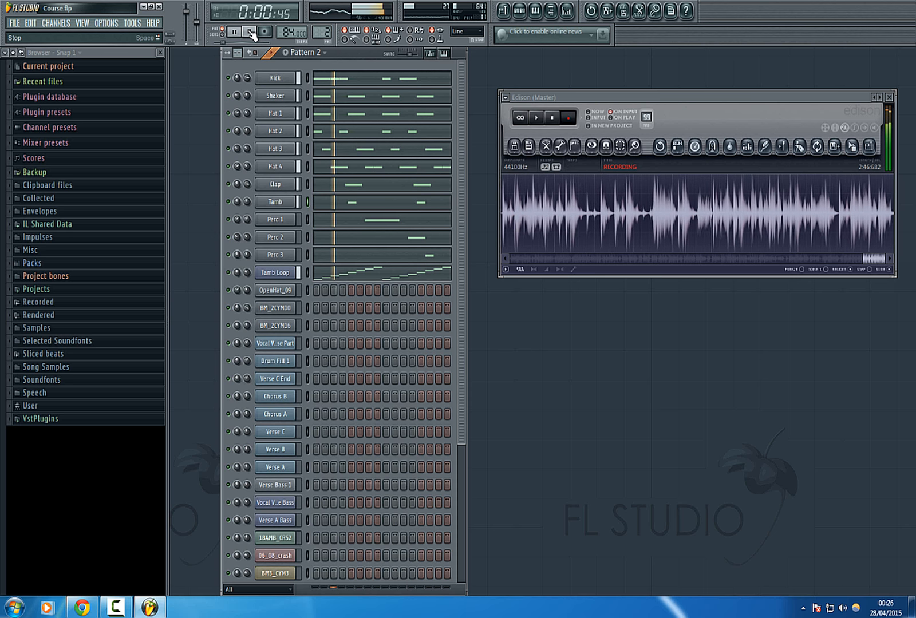
click(250, 32)
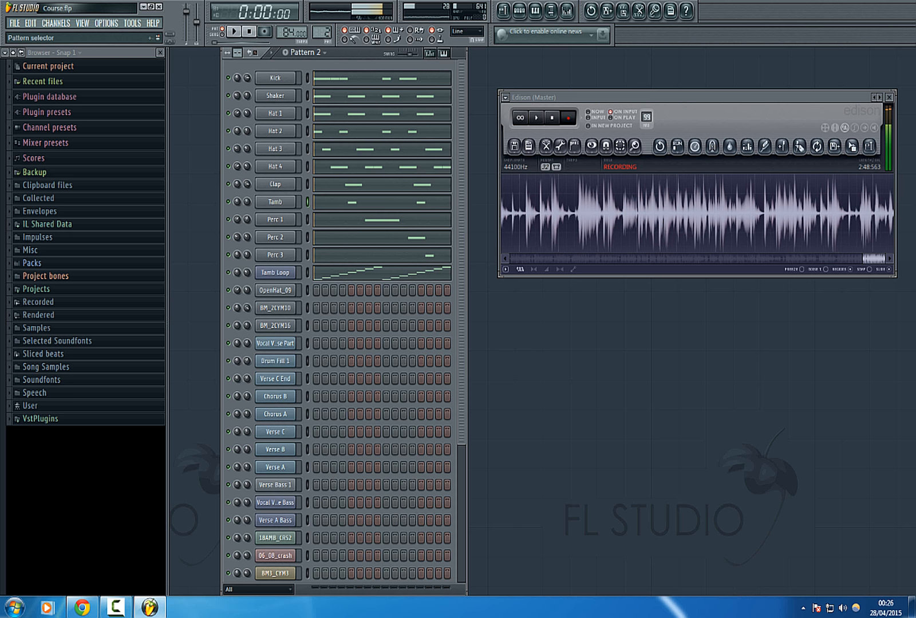
click(238, 34)
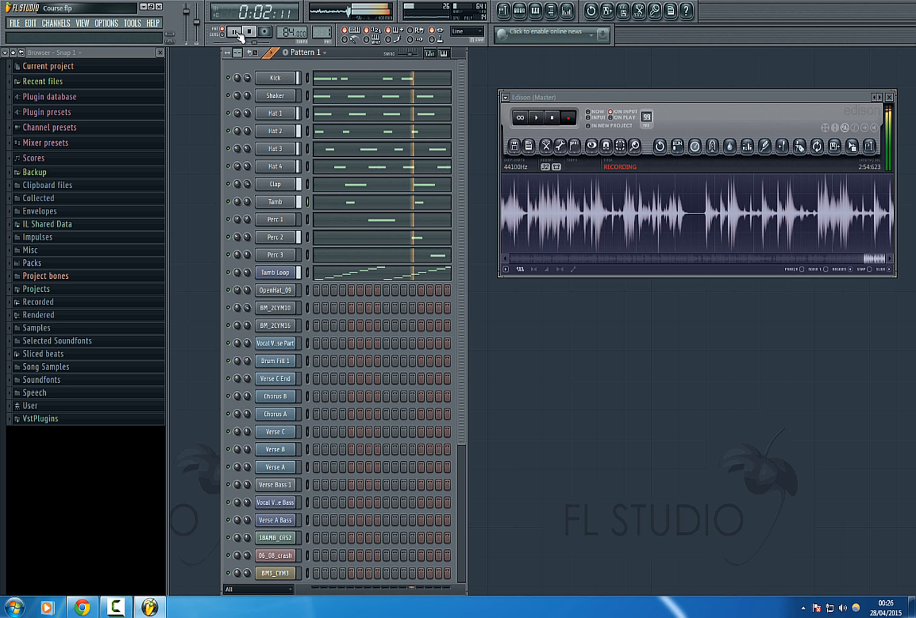
click(250, 32)
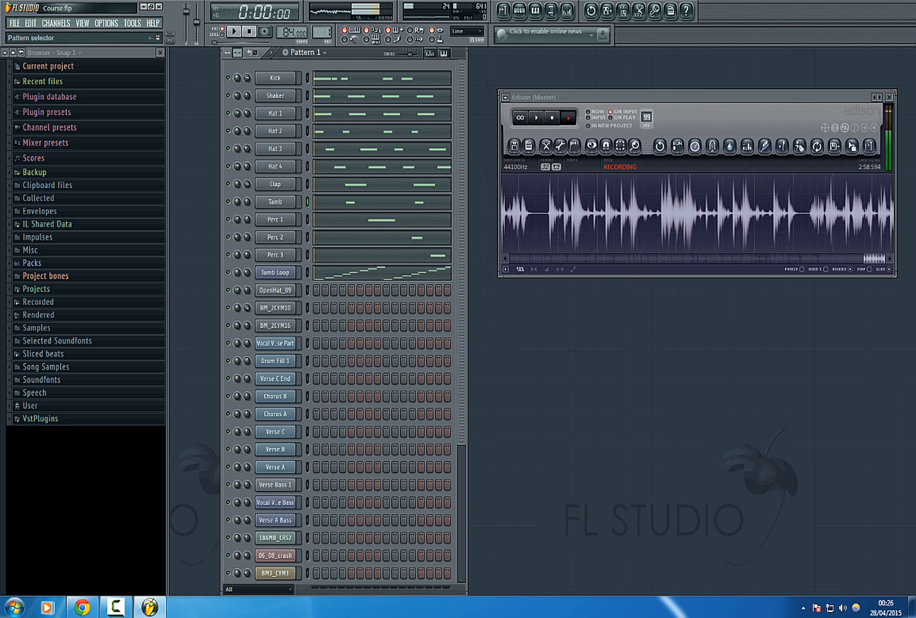
Examine the Kick note timing of Pattern 1 up close in the piano roll
click(354, 84)
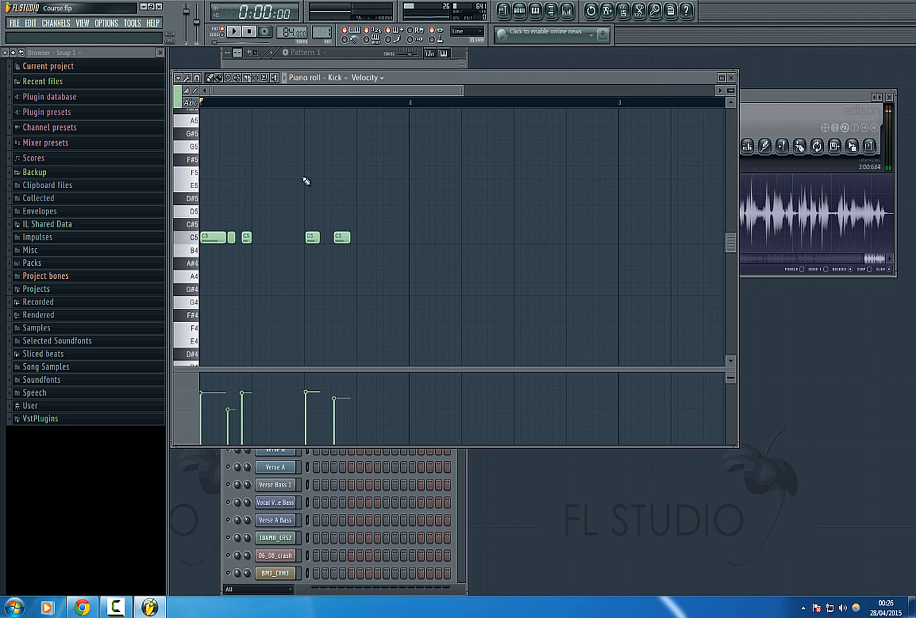
scroll(293, 92, up, 5)
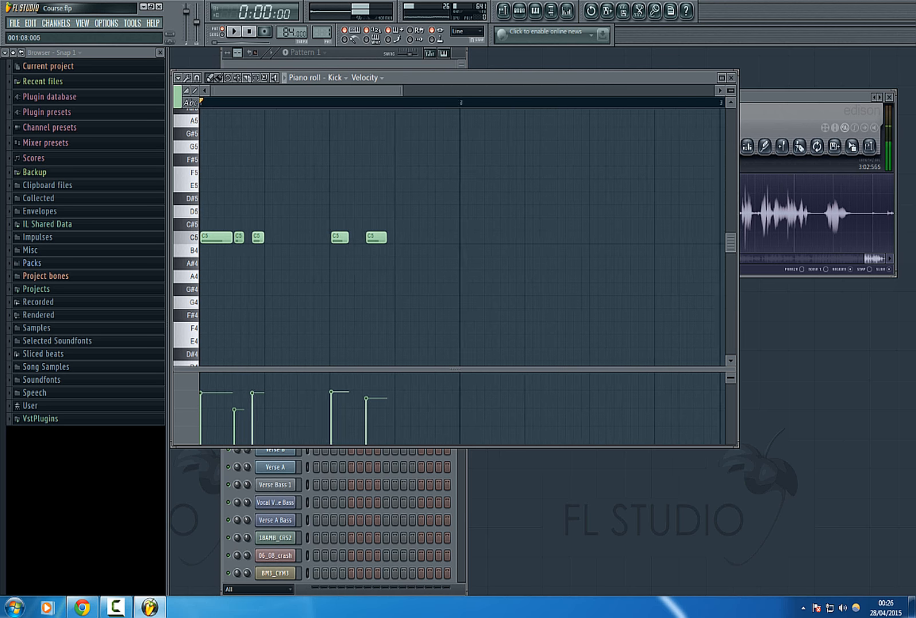
scroll(293, 93, up, 5)
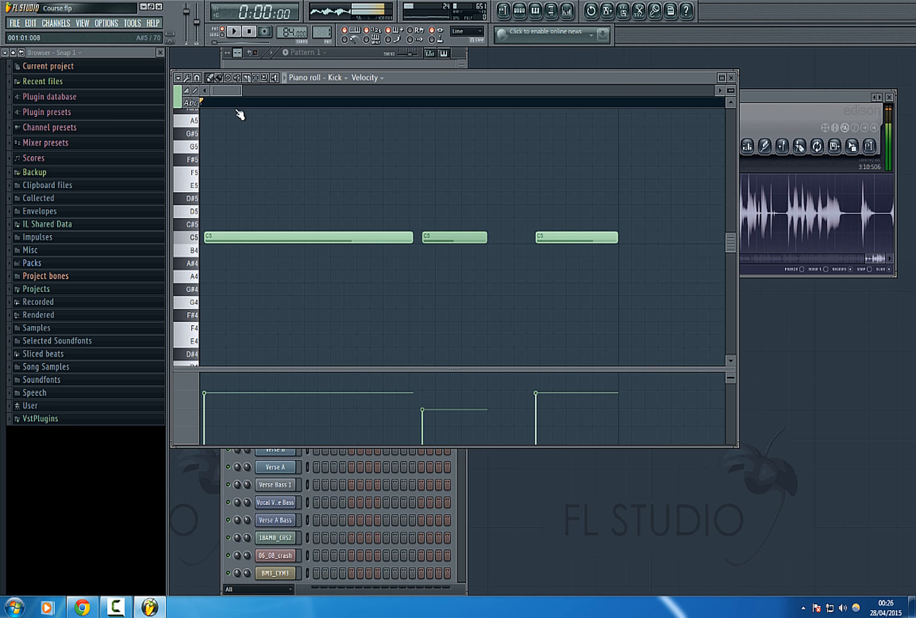
scroll(240, 114, down, 6)
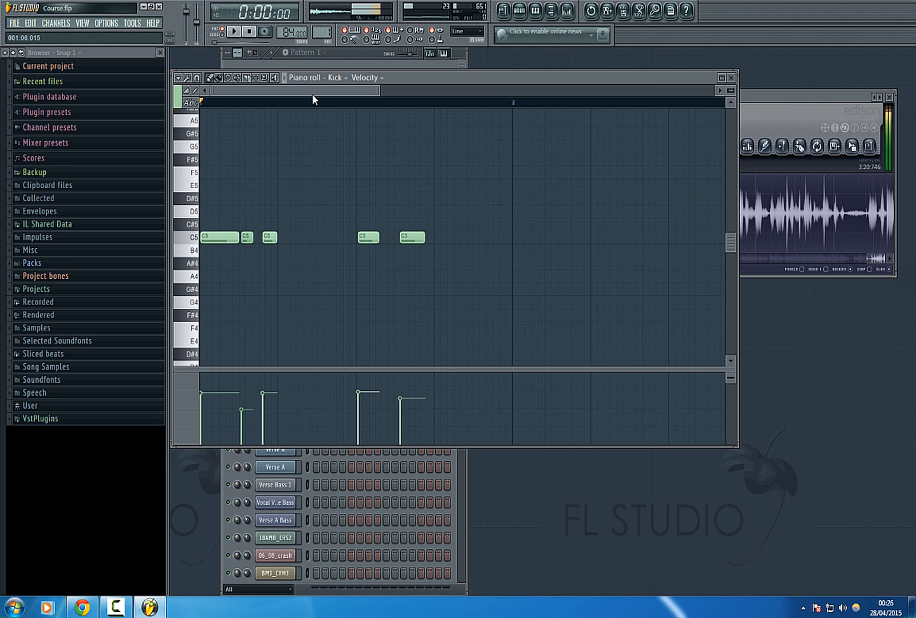
scroll(312, 94, up, 6)
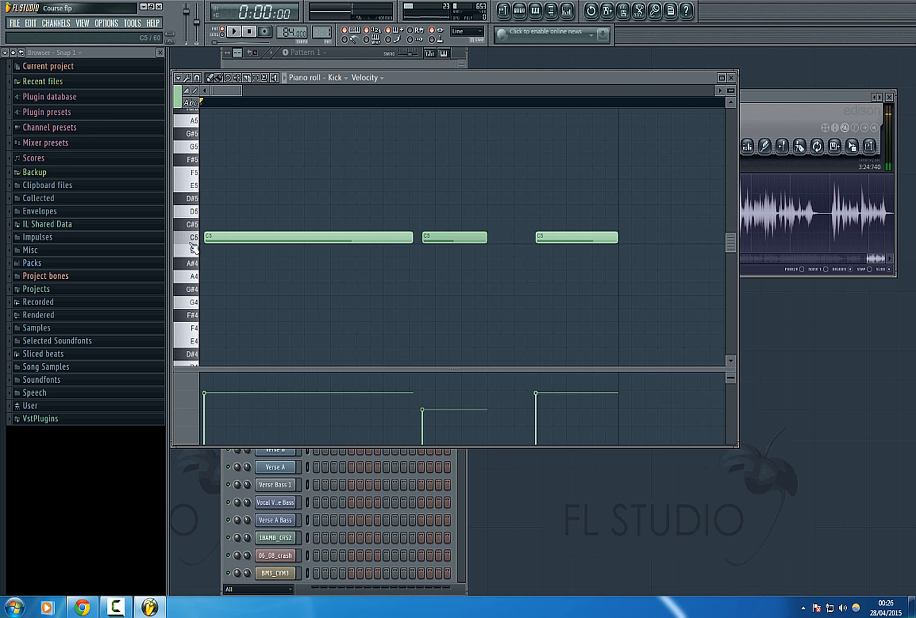
Try two different snap settings in the Kick piano roll
click(179, 77)
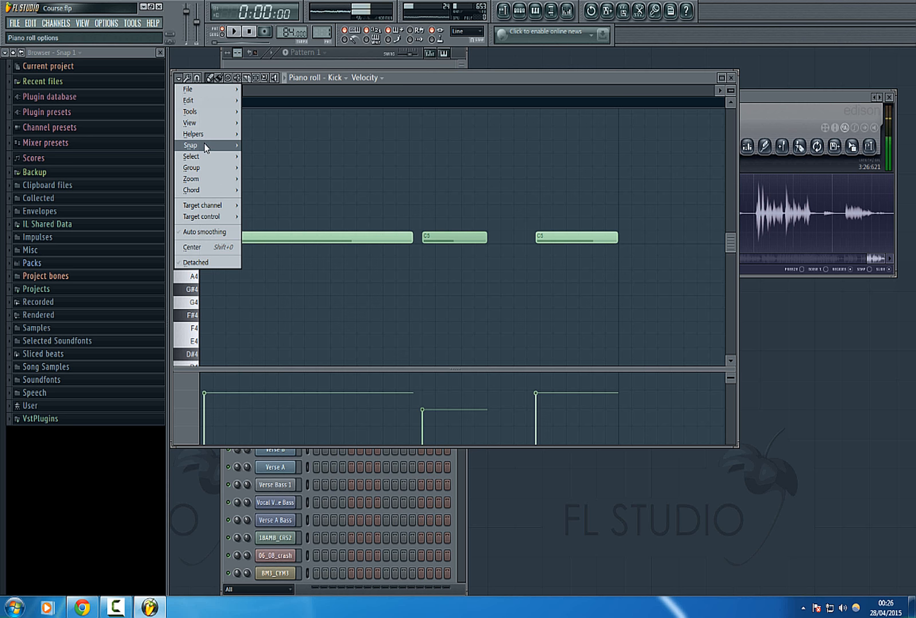
mouse_move(195, 144)
click(257, 162)
click(181, 78)
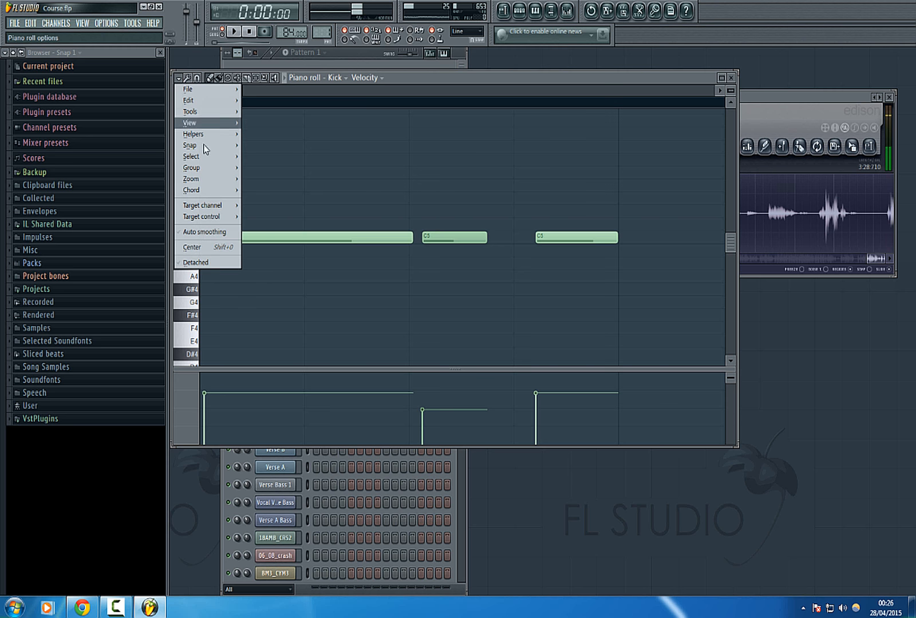
click(258, 184)
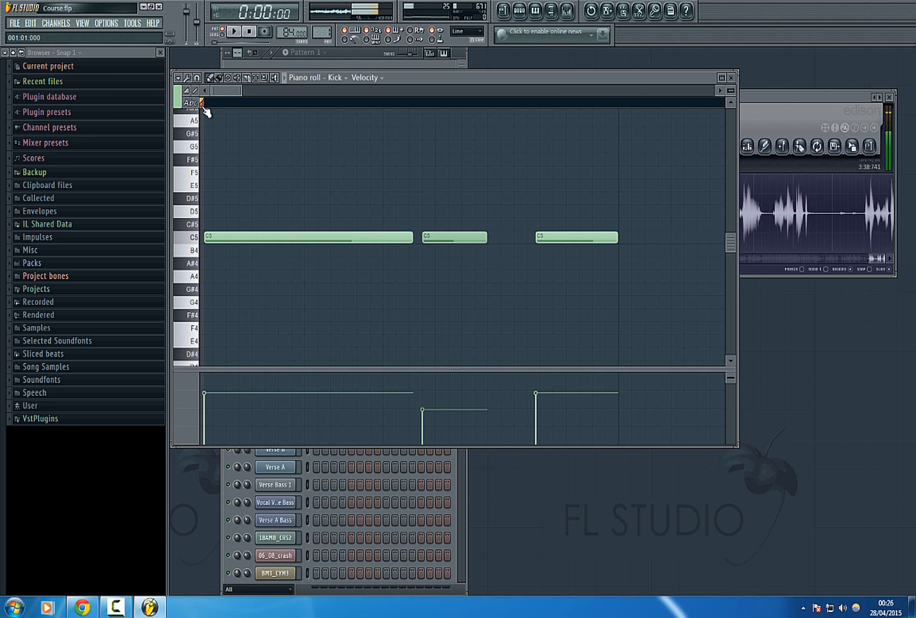
Set the Kick piano roll's snap to the coarser grid and examine how the notes sit against the grid lines
click(178, 77)
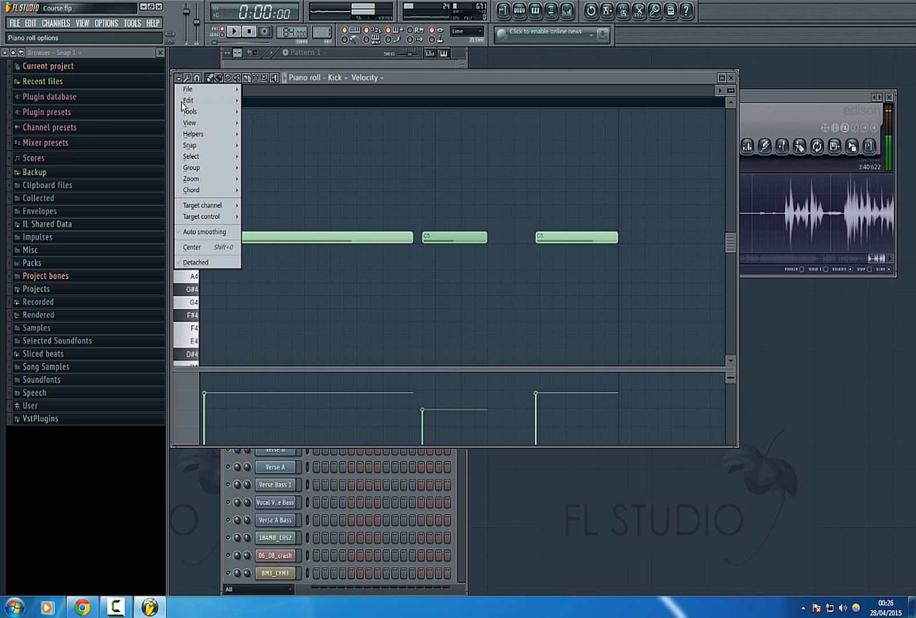
mouse_move(204, 149)
click(256, 160)
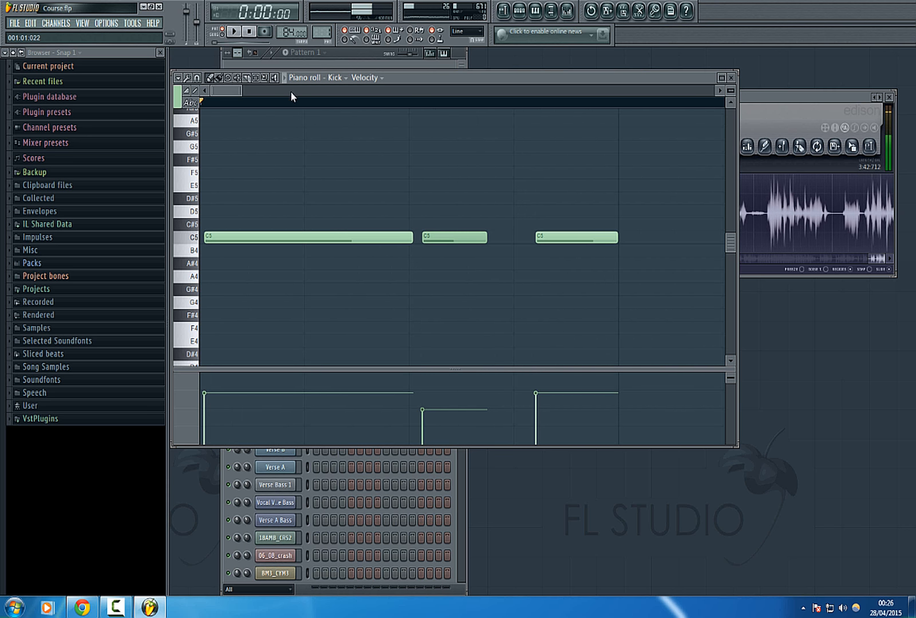
scroll(291, 91, down, 5)
scroll(290, 92, up, 3)
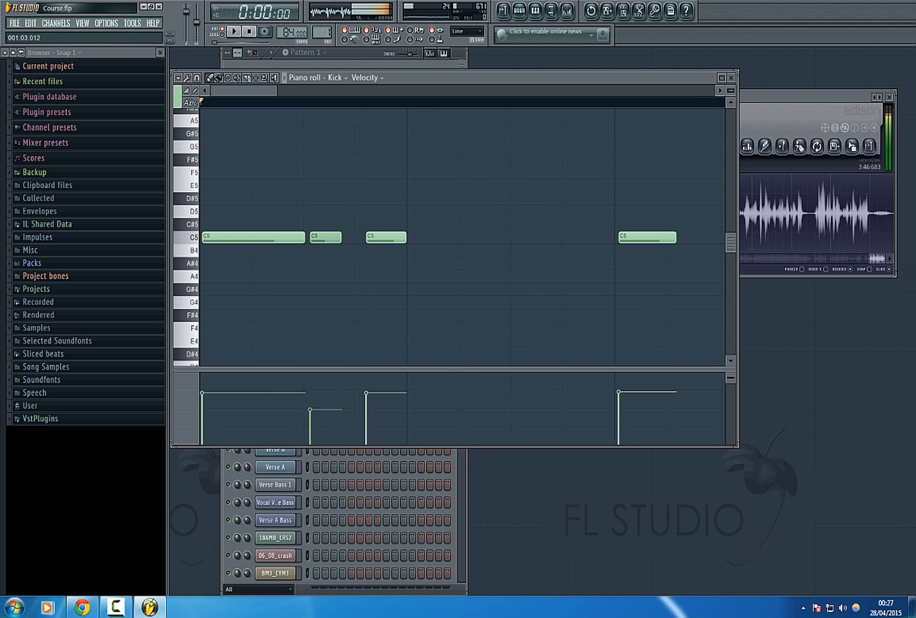
scroll(291, 91, down, 3)
scroll(290, 91, up, 2)
scroll(291, 92, down, 2)
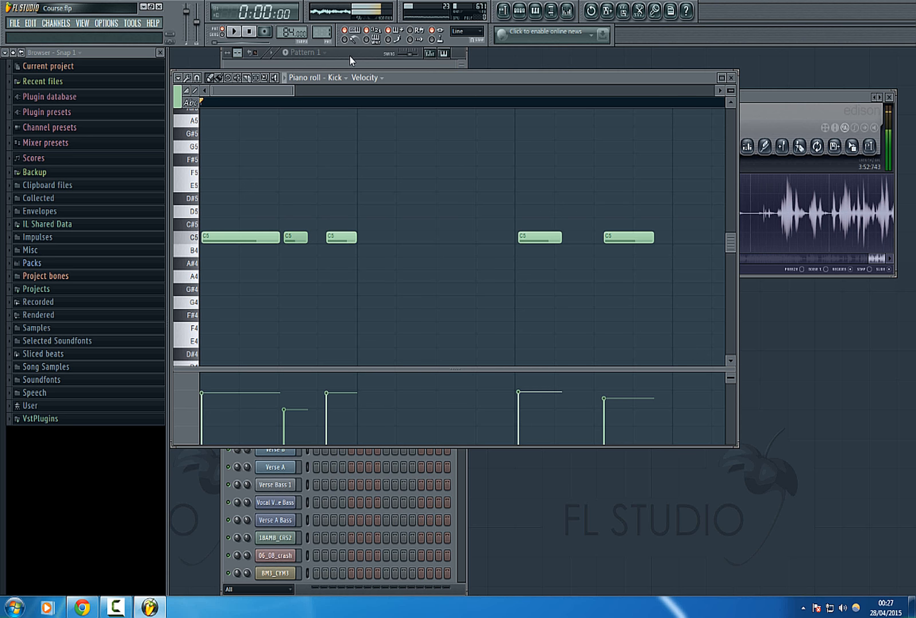
Solo the Kick channel and play back Pattern 1 with the Kick piano roll in view
click(373, 62)
right_click(228, 78)
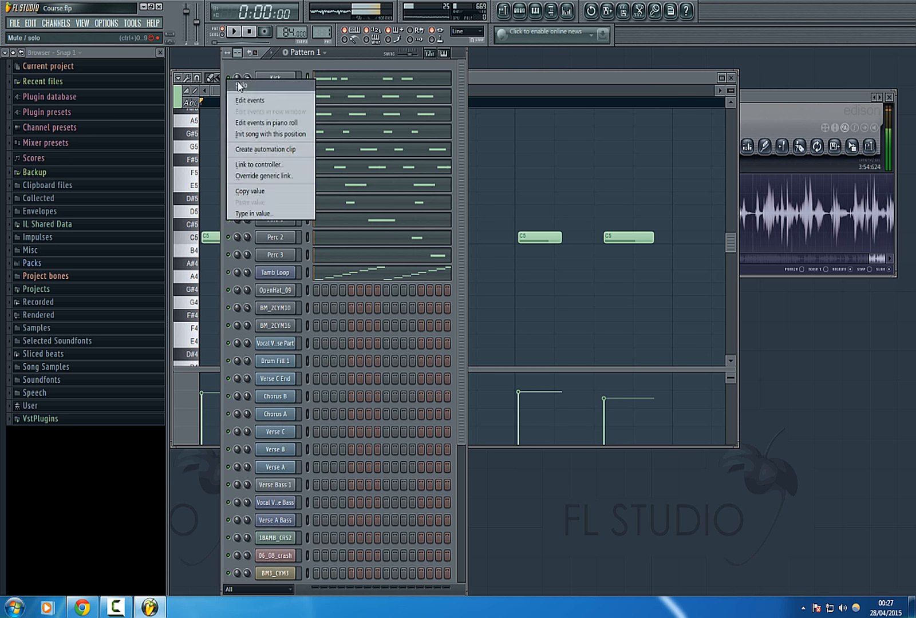
click(240, 85)
click(480, 79)
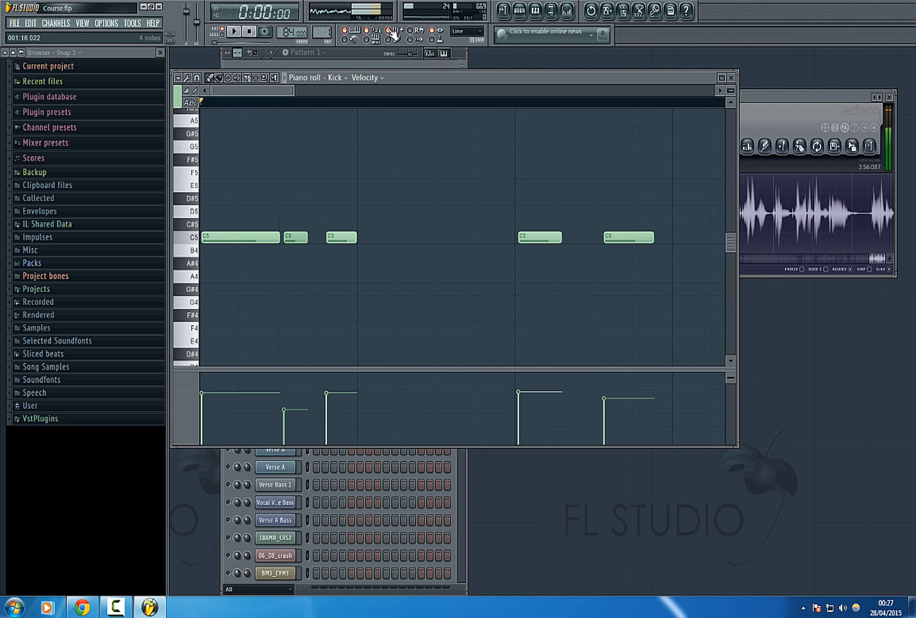
click(238, 34)
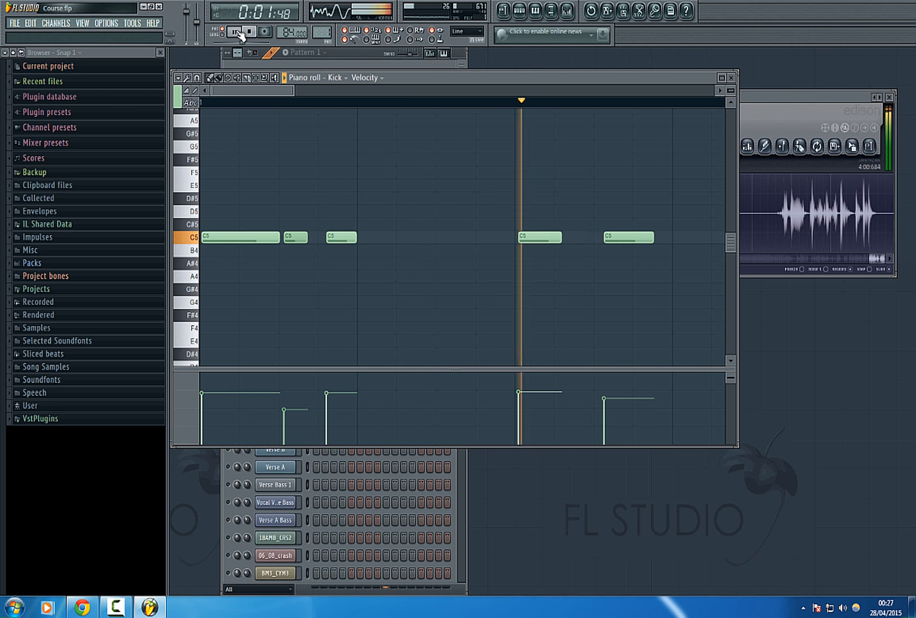
Level the velocities of all Kick notes in Pattern 2 during playback, close the piano roll and stop
scroll(285, 89, down, 3)
scroll(285, 88, up, 1)
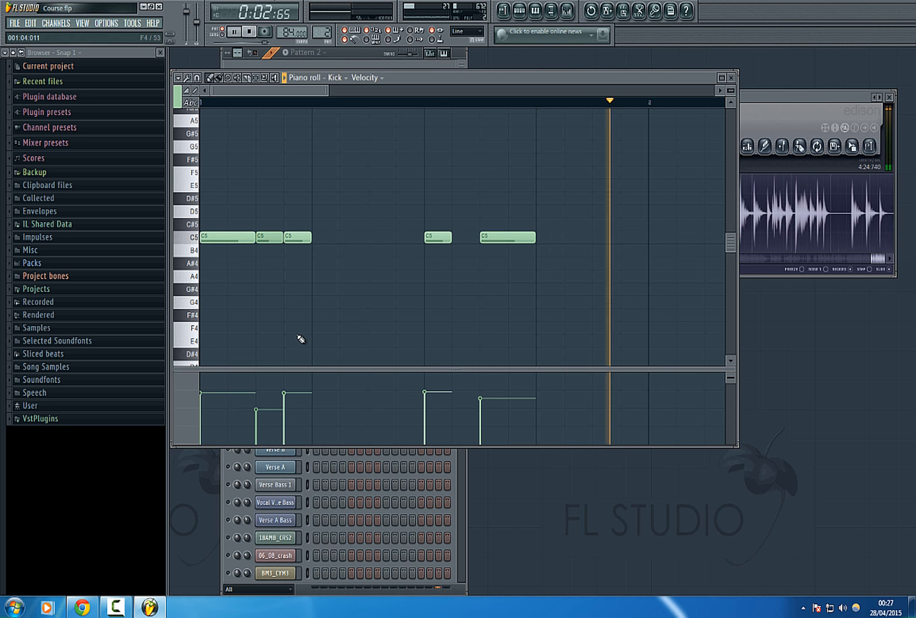
drag(205, 390, 483, 400)
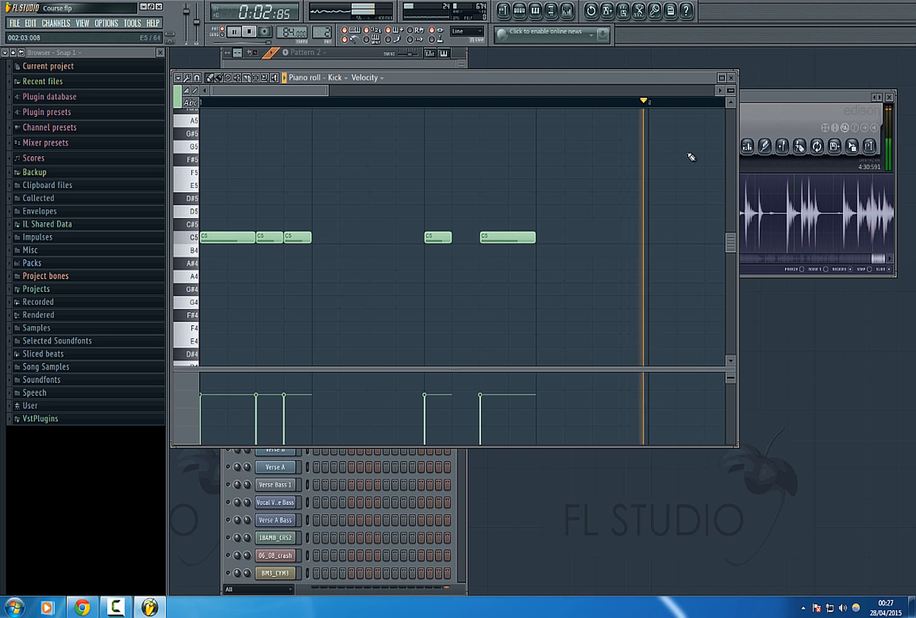
click(730, 77)
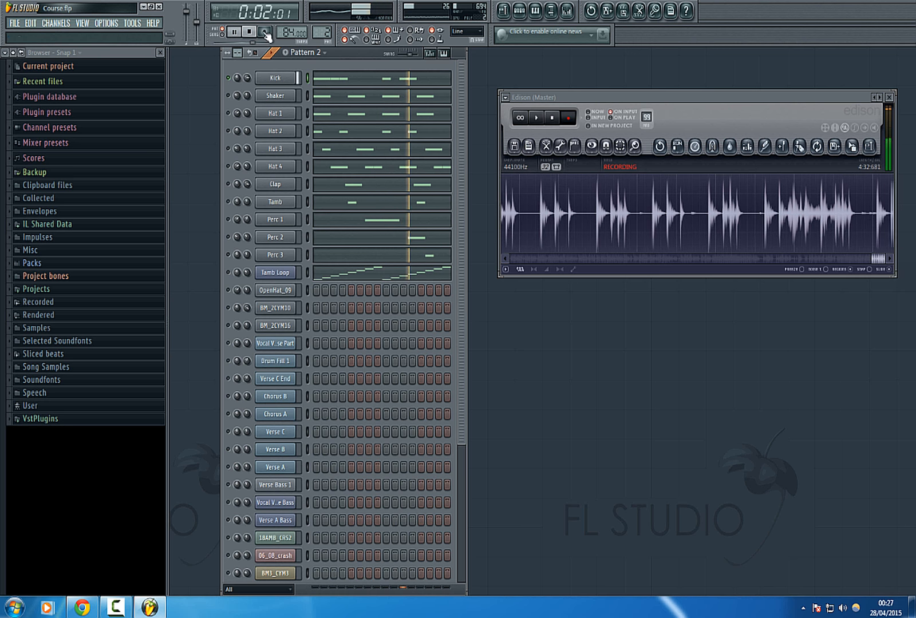
click(249, 31)
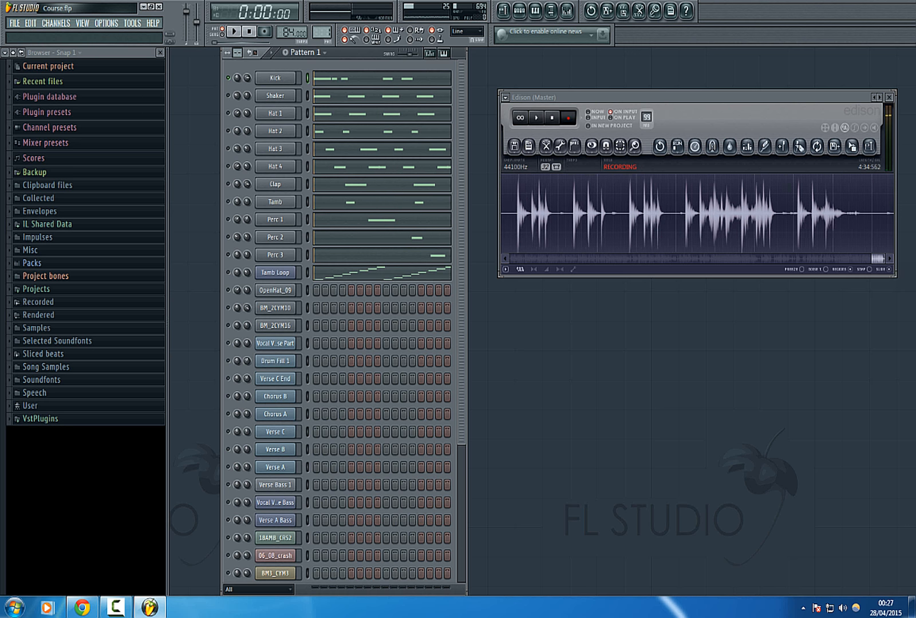
Compare the Kick notes of Pattern 1 and Pattern 2 up close in the piano roll
click(347, 78)
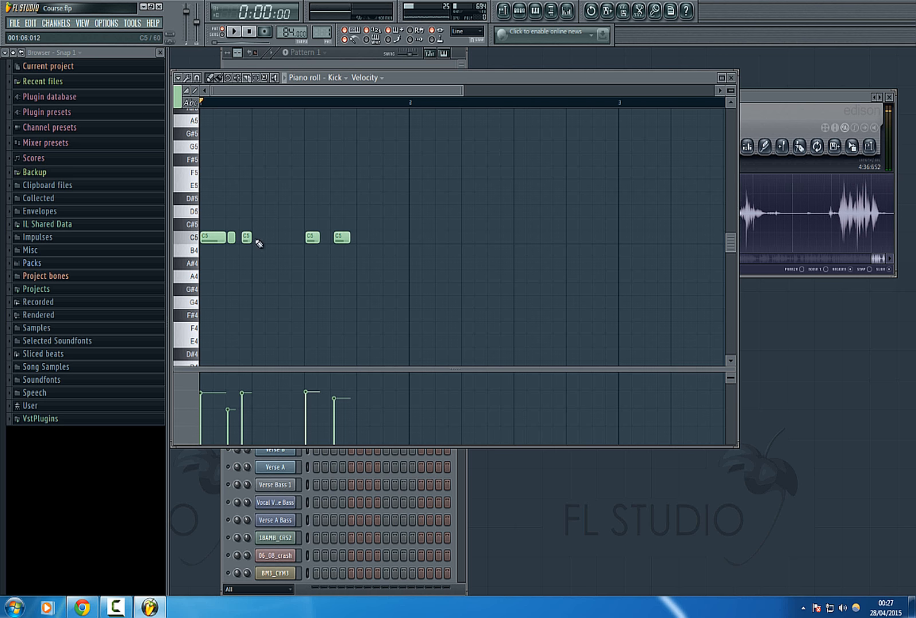
click(733, 78)
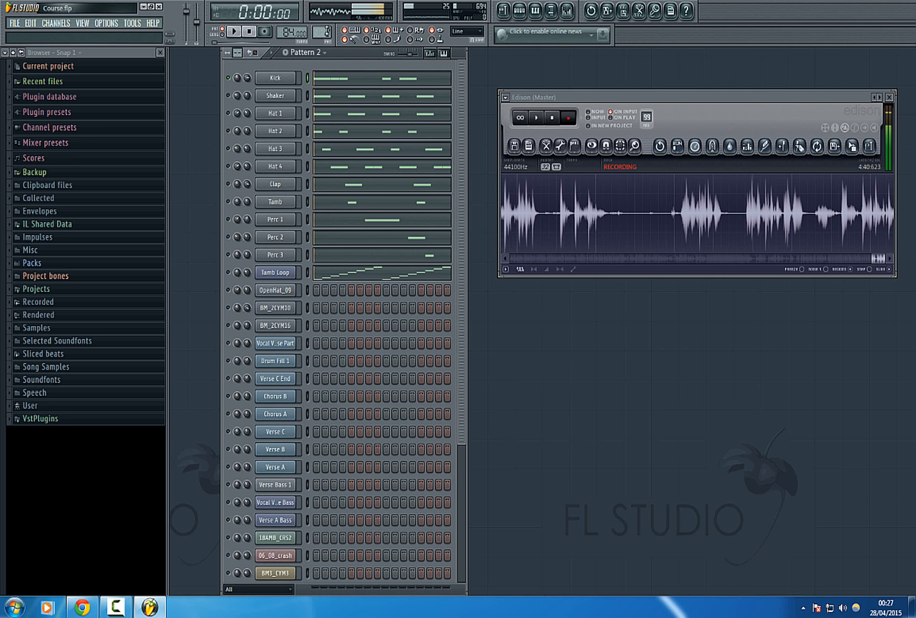
click(343, 80)
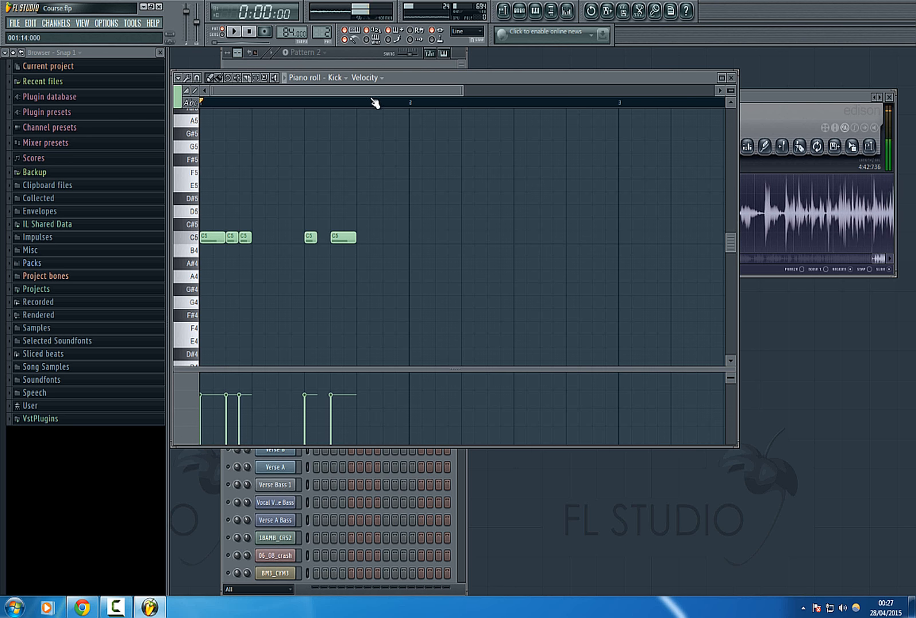
scroll(376, 105, up, 4)
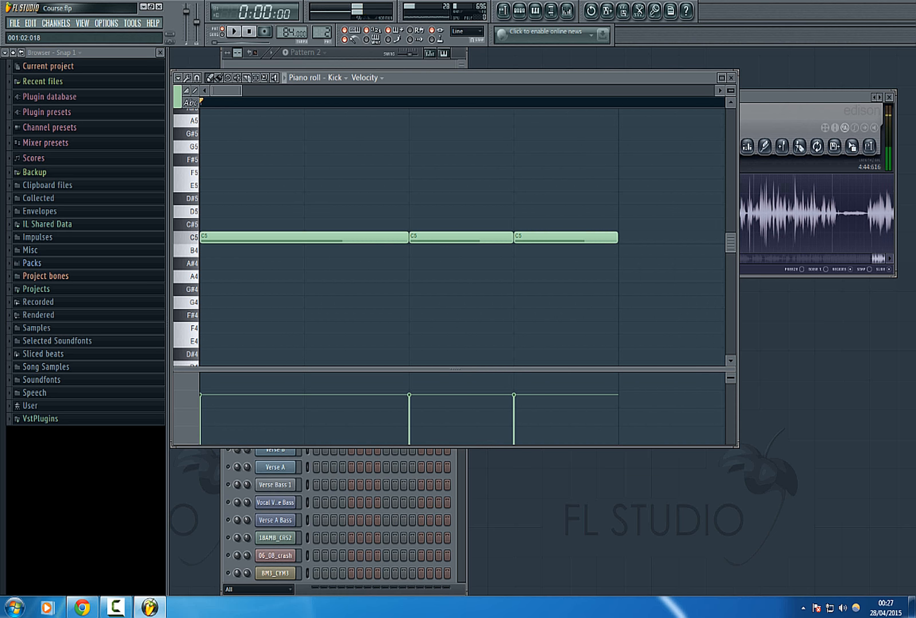
scroll(407, 161, down, 5)
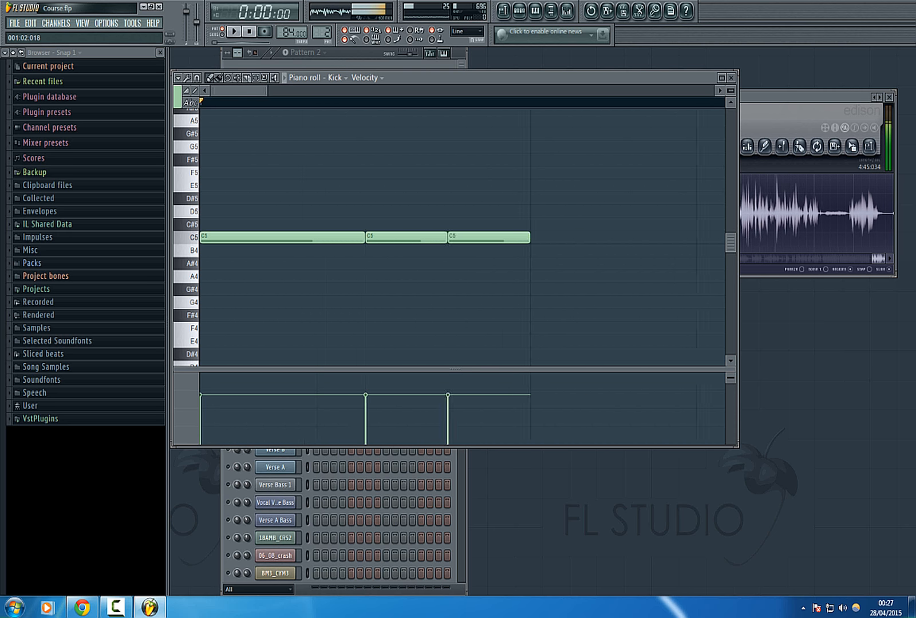
Set the Kick piano roll's snap to (none) in Pattern 2
click(178, 78)
mouse_move(191, 145)
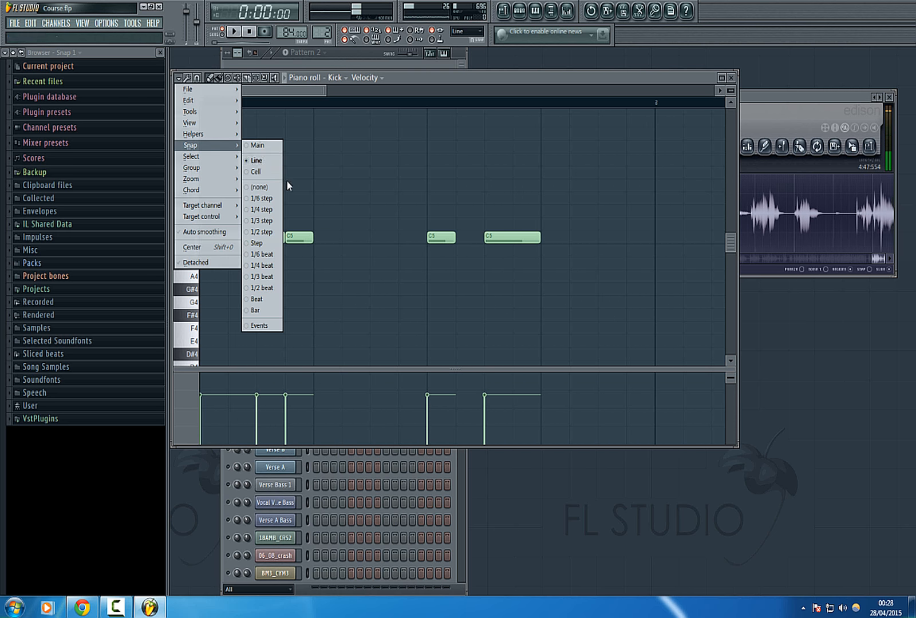
click(259, 188)
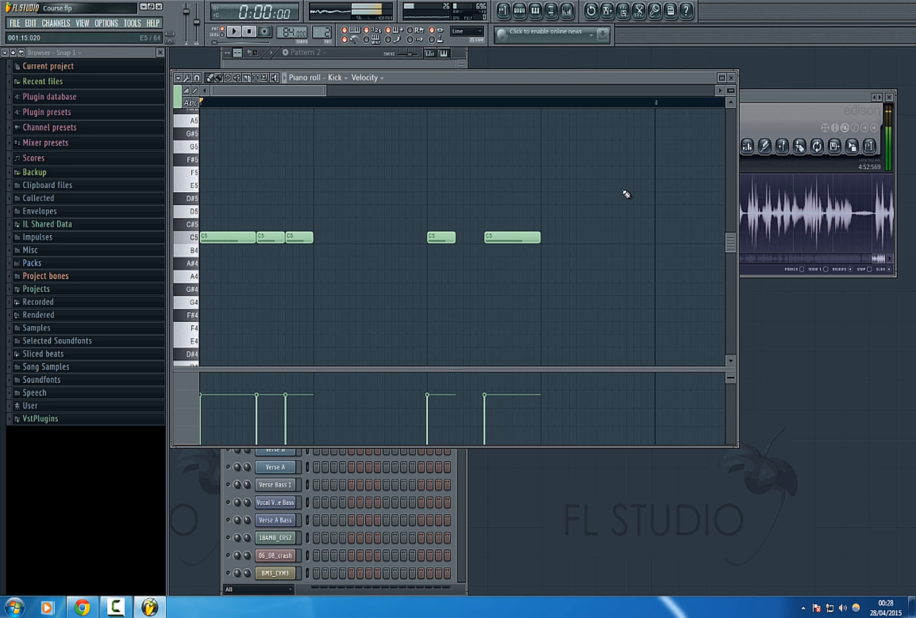
Shift all Kick notes of Pattern 2 two ticks later, listen to the result and stop playback
drag(625, 178, 197, 325)
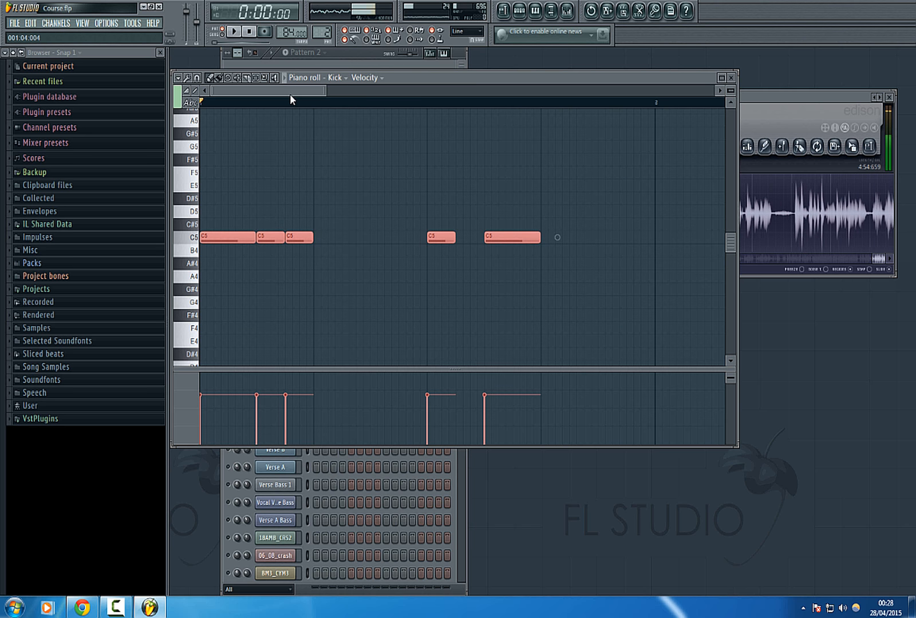
scroll(290, 94, up, 2)
scroll(633, 237, up, 2)
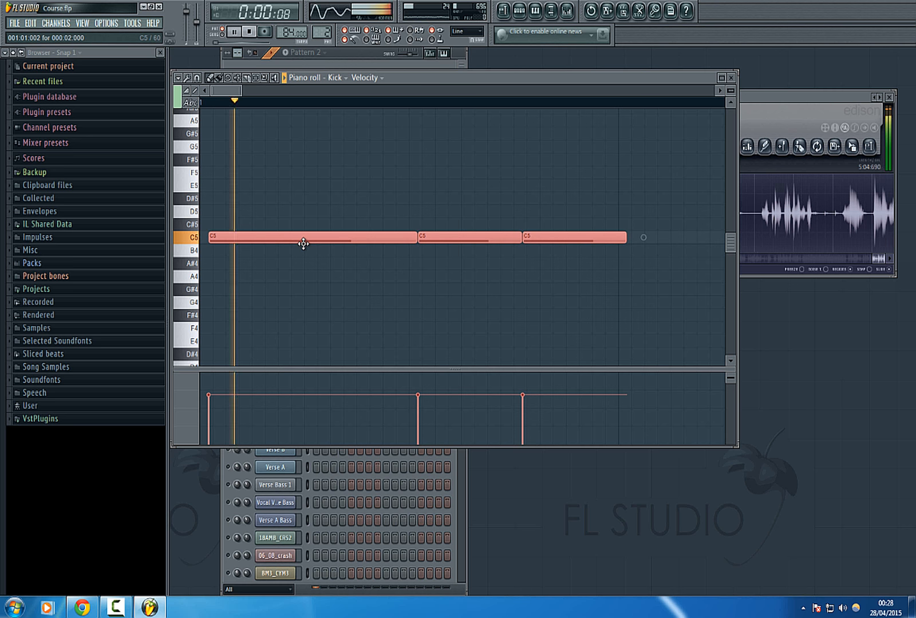
scroll(255, 92, down, 3)
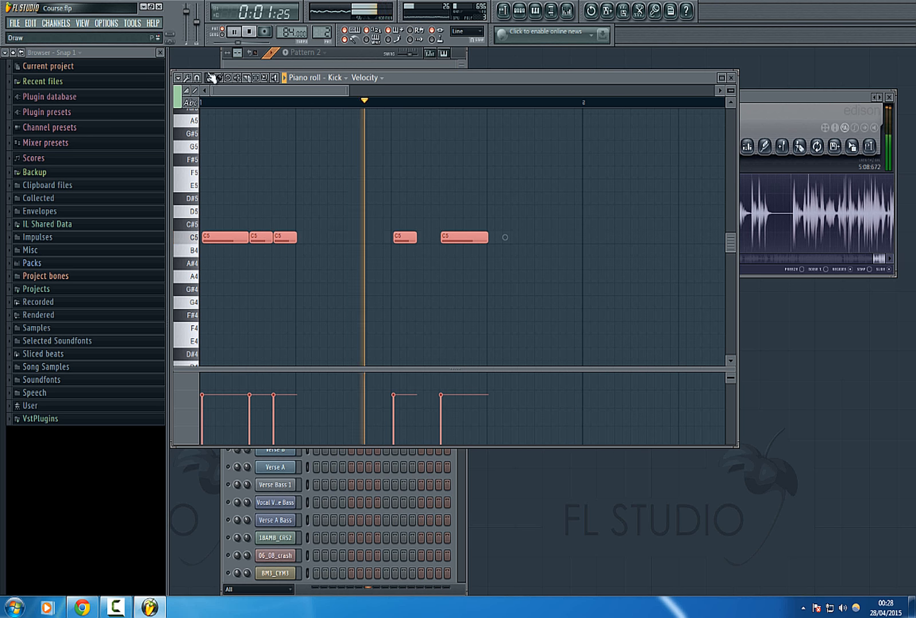
click(337, 54)
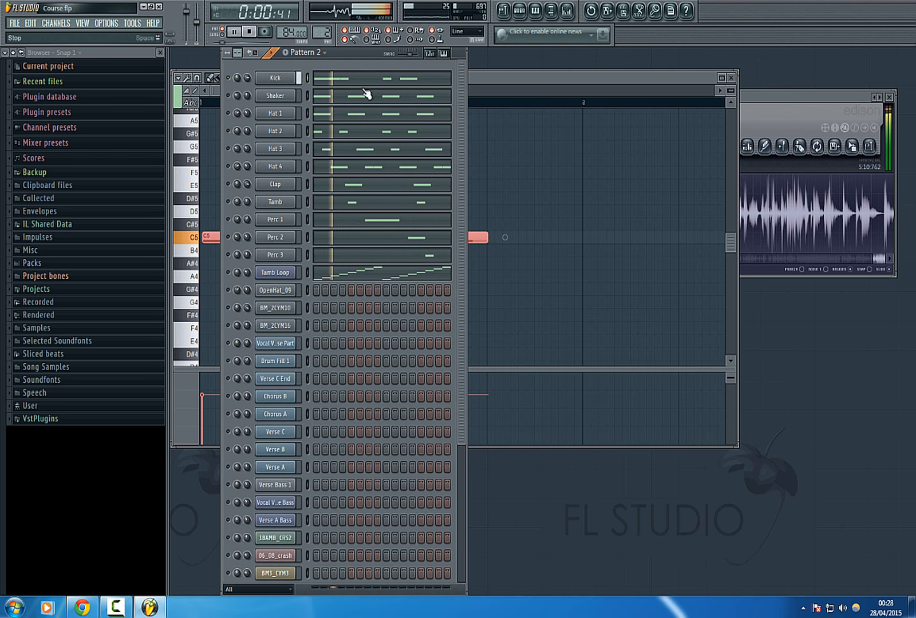
click(503, 75)
click(249, 32)
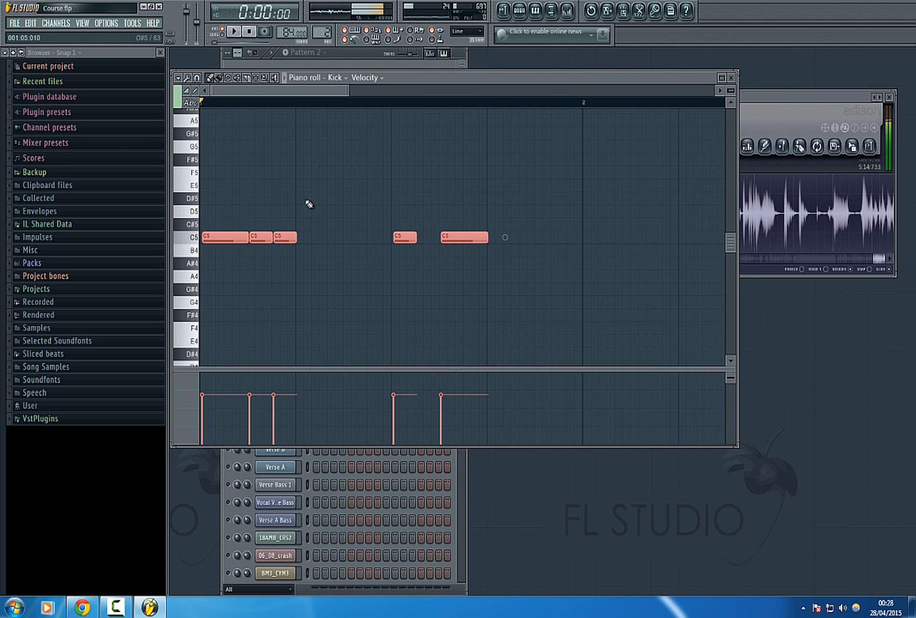
Shorten and soften the second Kick note, and nudge the second and third notes slightly later during playback
click(456, 201)
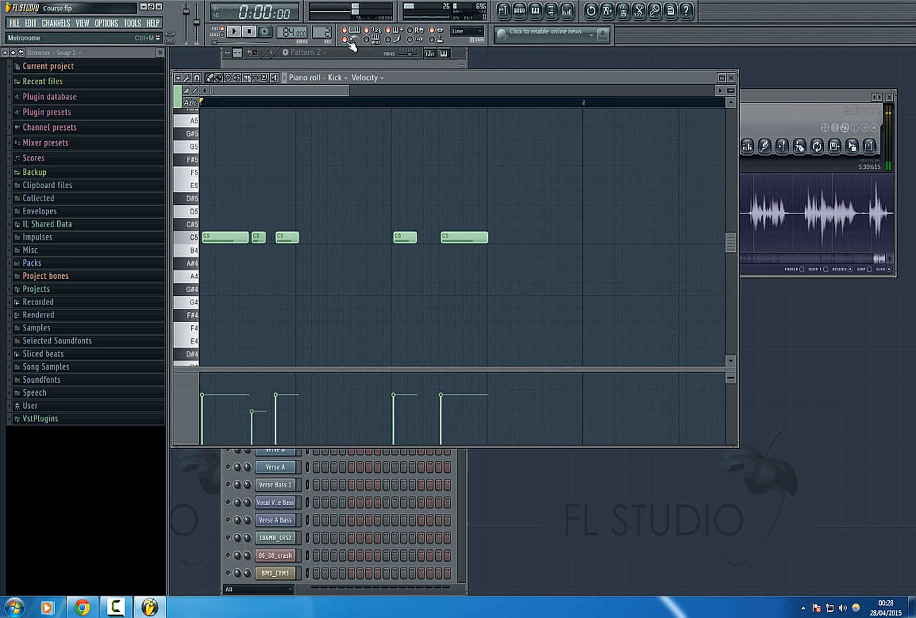
key(space)
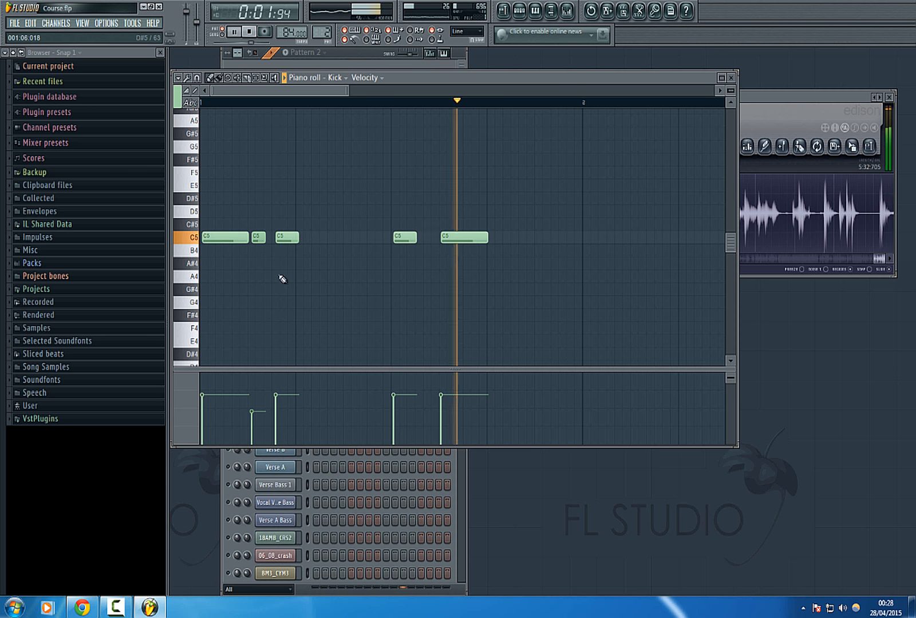
drag(258, 237, 293, 241)
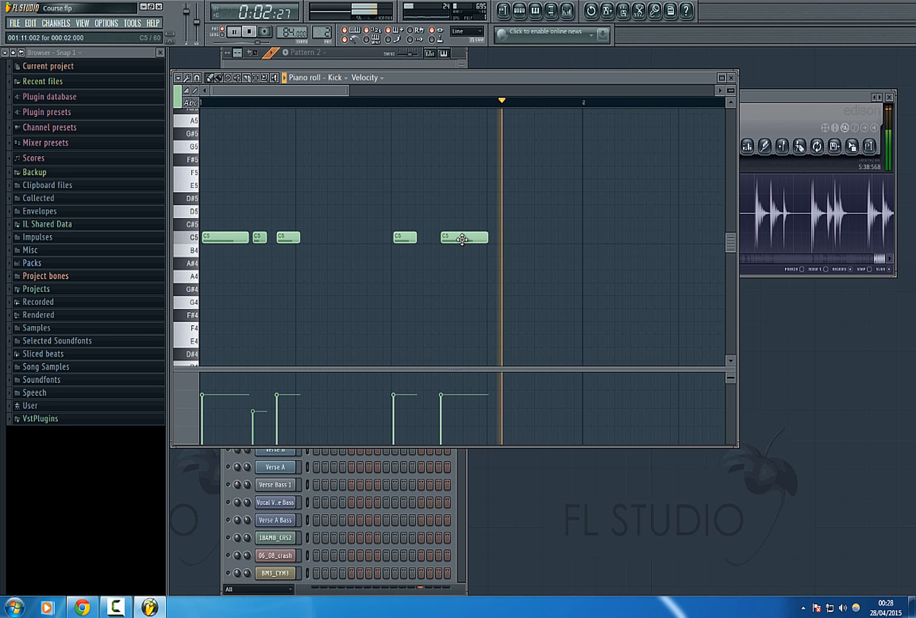
Lower the last Kick note's velocity to about 50%, nudge the note slightly later and stop playback
click(446, 409)
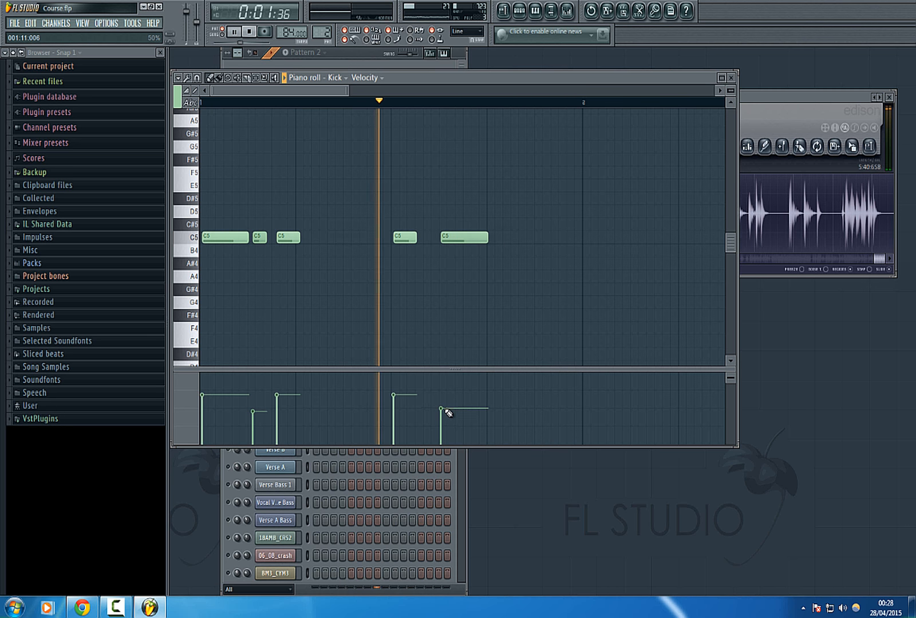
drag(454, 236, 456, 238)
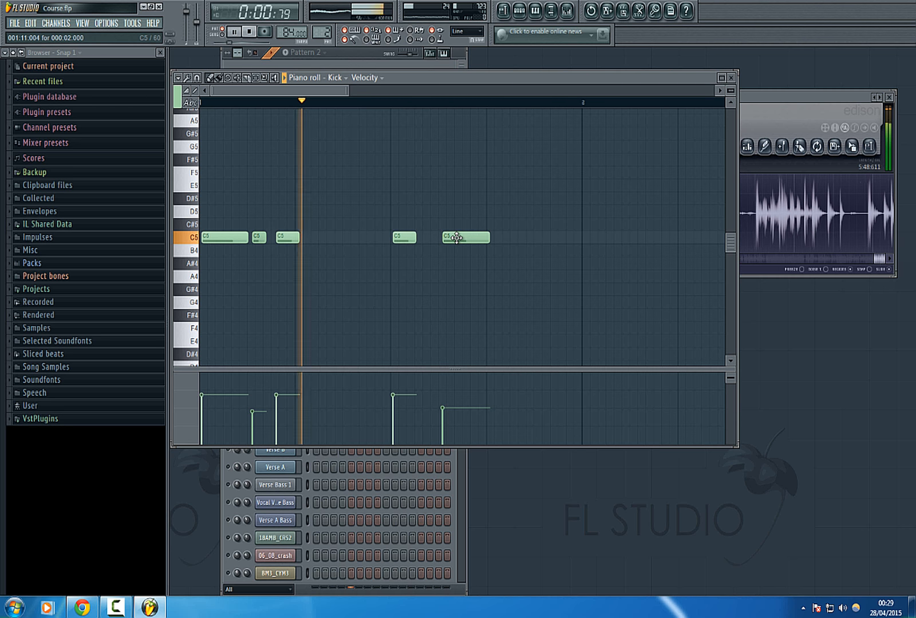
drag(456, 237, 456, 238)
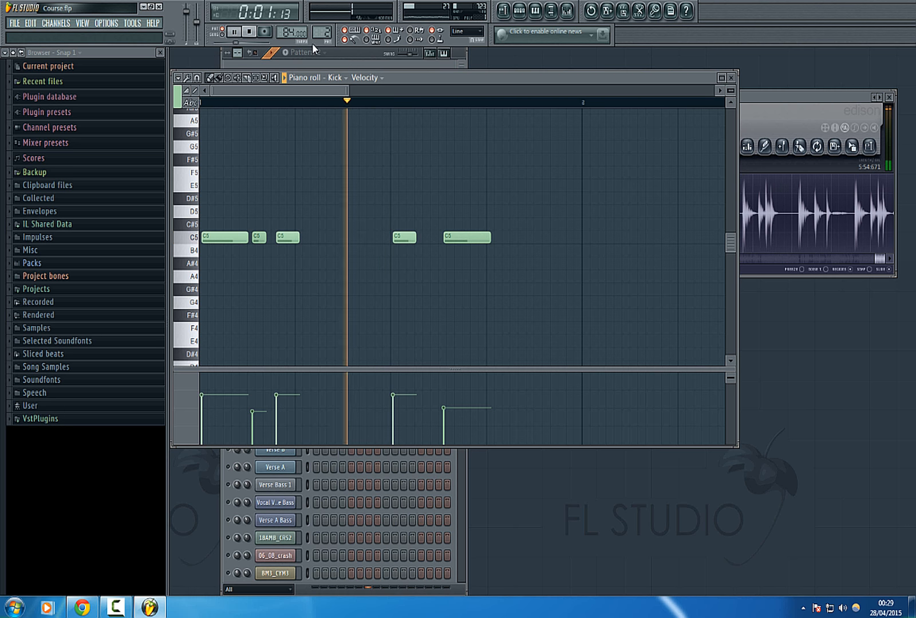
click(249, 32)
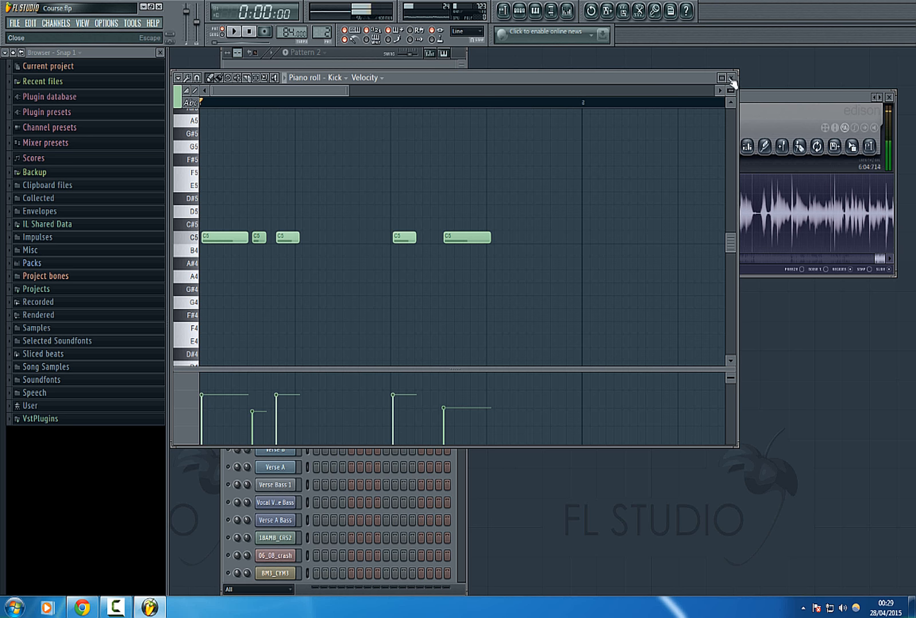
Examine the Shaker notes in Pattern 2 and Pattern 1 to compare their timing and velocity
click(730, 77)
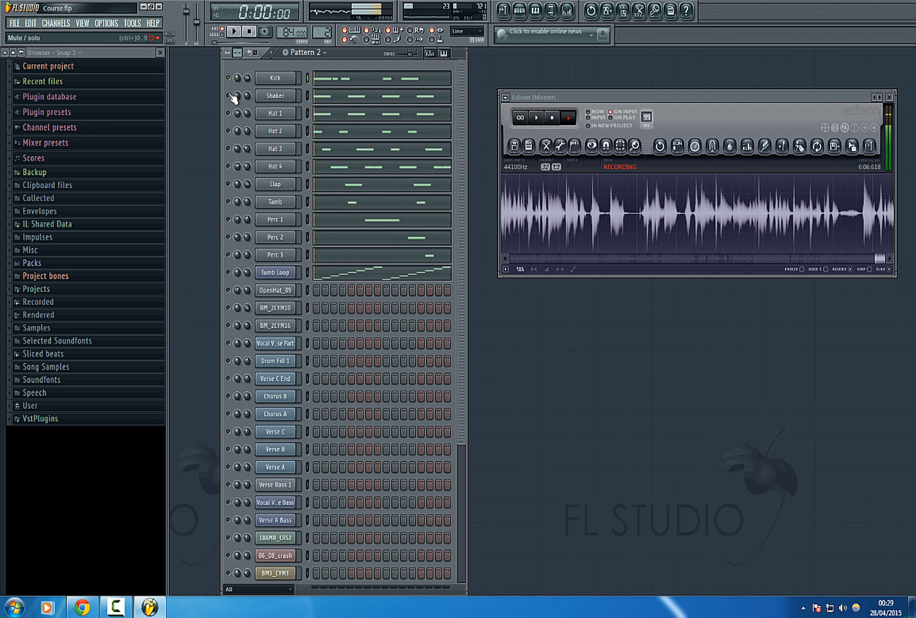
click(369, 93)
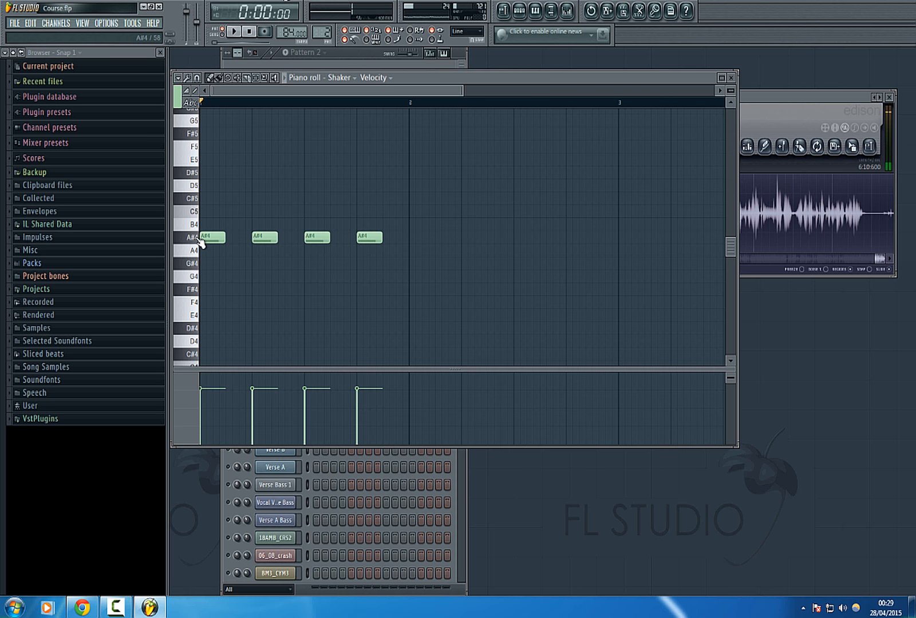
click(732, 78)
drag(321, 32, 322, 39)
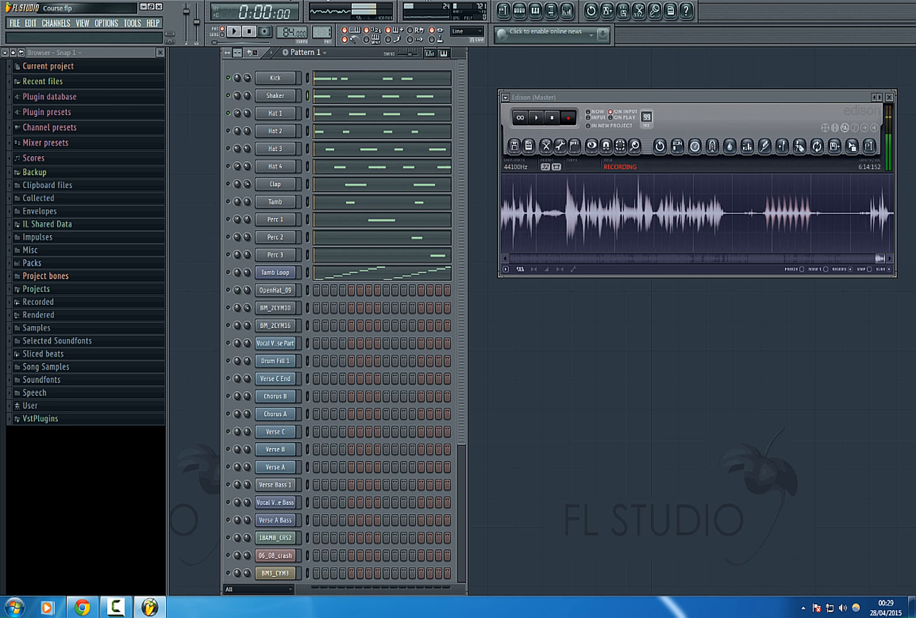
click(369, 96)
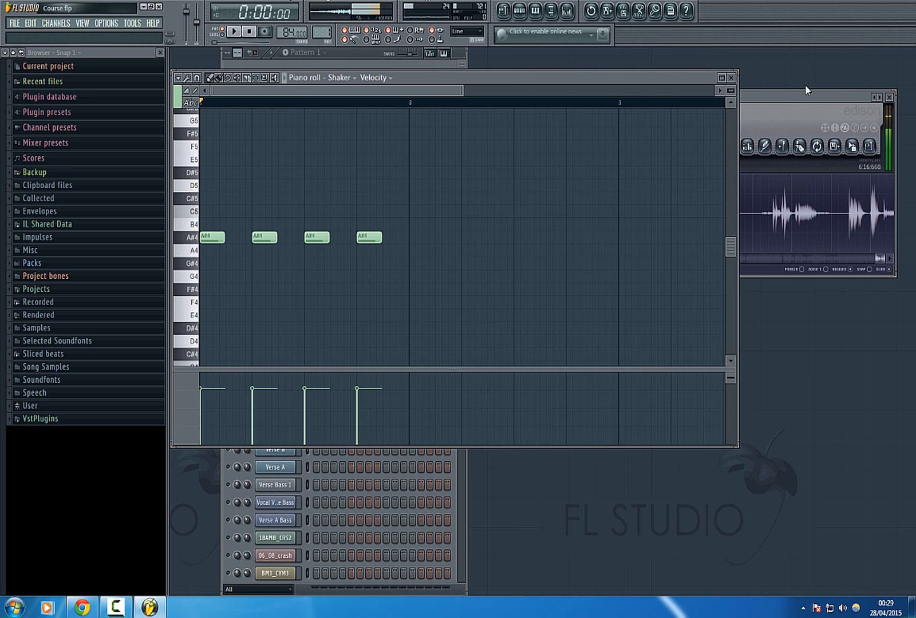
click(732, 78)
Examine the Hat 1 notes of Pattern 1 in the piano roll and audition the C5 hit
click(343, 133)
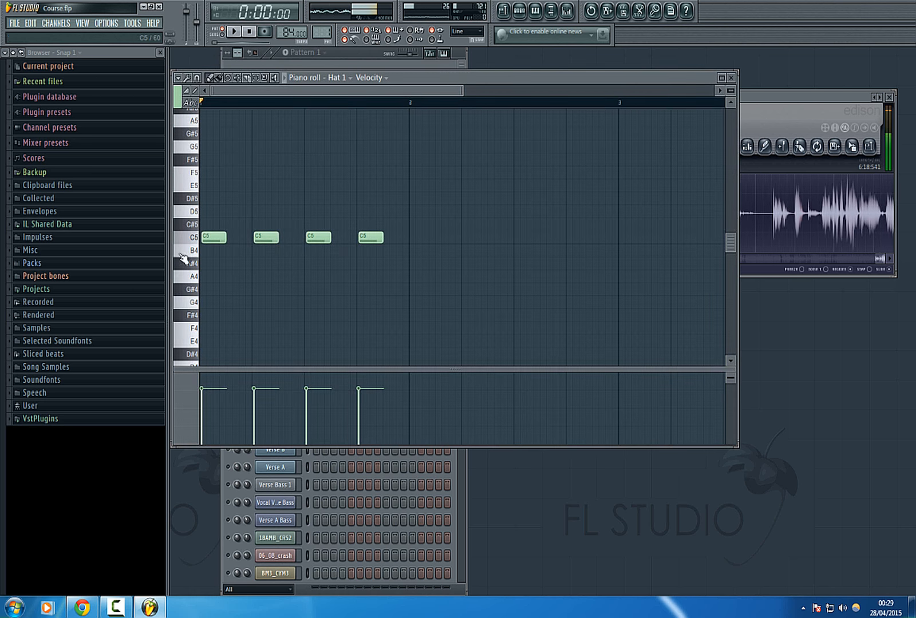
click(194, 239)
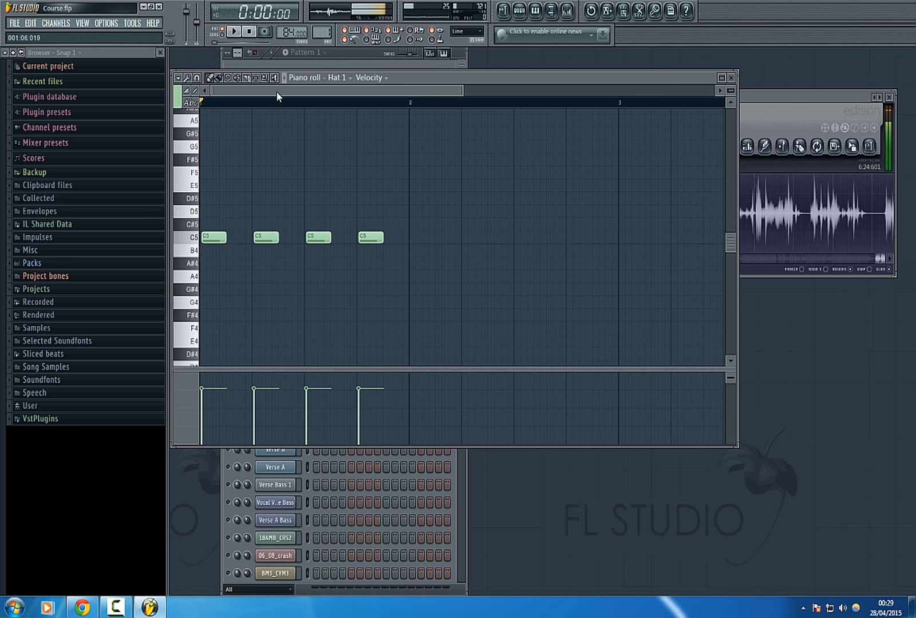
mouse_move(277, 93)
mouse_down()
mouse_move(276, 138)
mouse_move(276, 92)
mouse_up()
Shift all four Hat 1 notes in Pattern 2 slightly later with snap set to (none), and audition them during playback
click(349, 56)
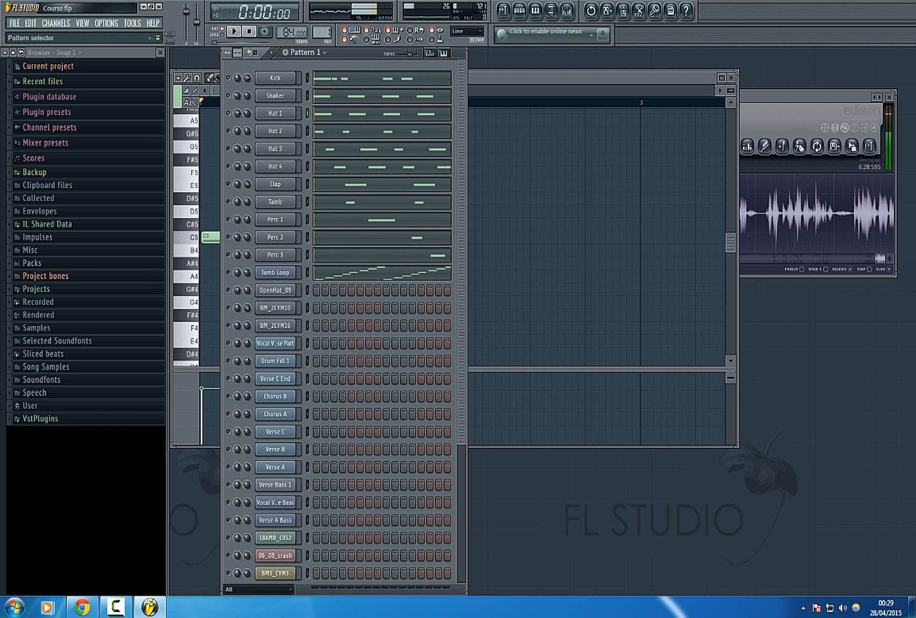
click(343, 118)
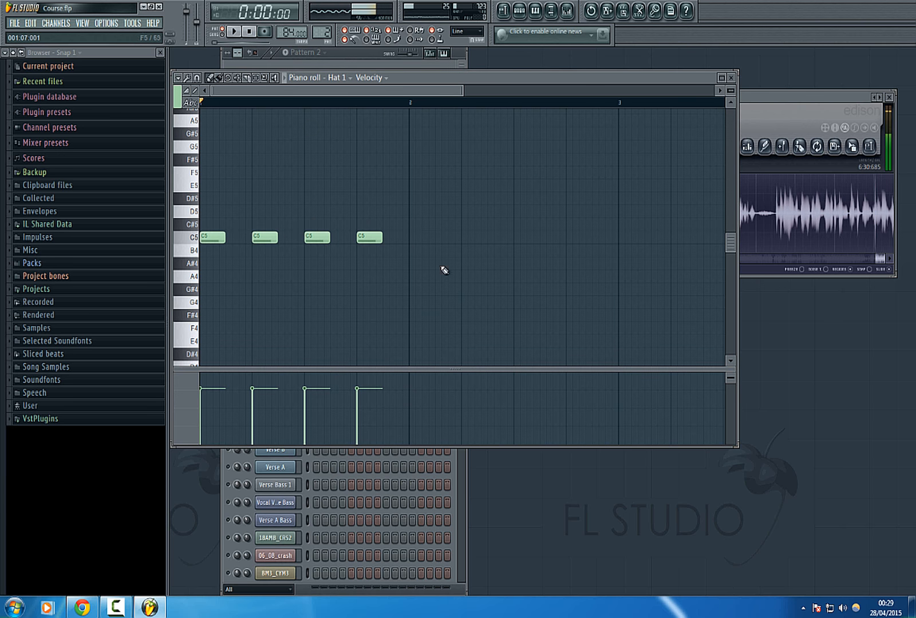
drag(482, 210, 199, 336)
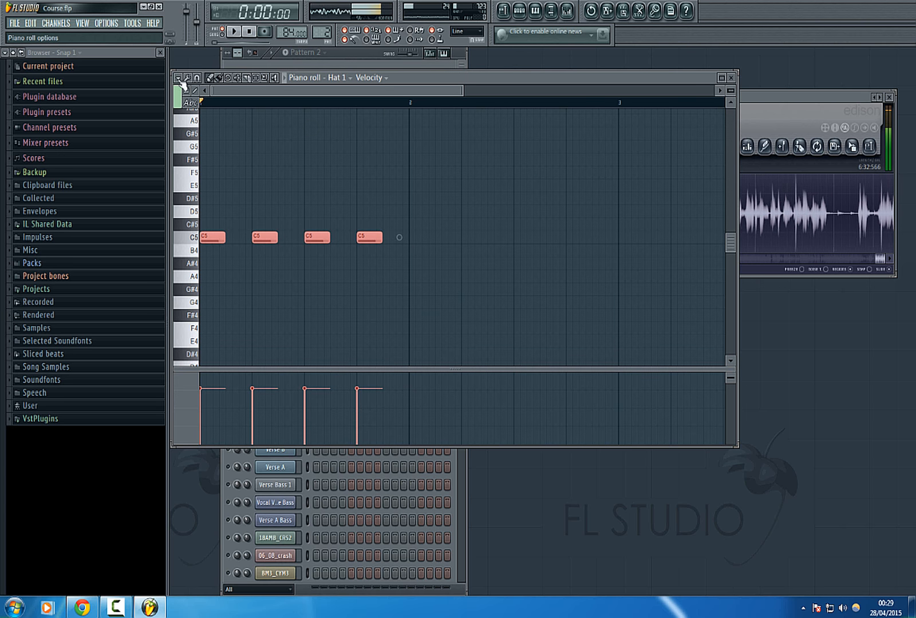
click(179, 79)
mouse_move(203, 151)
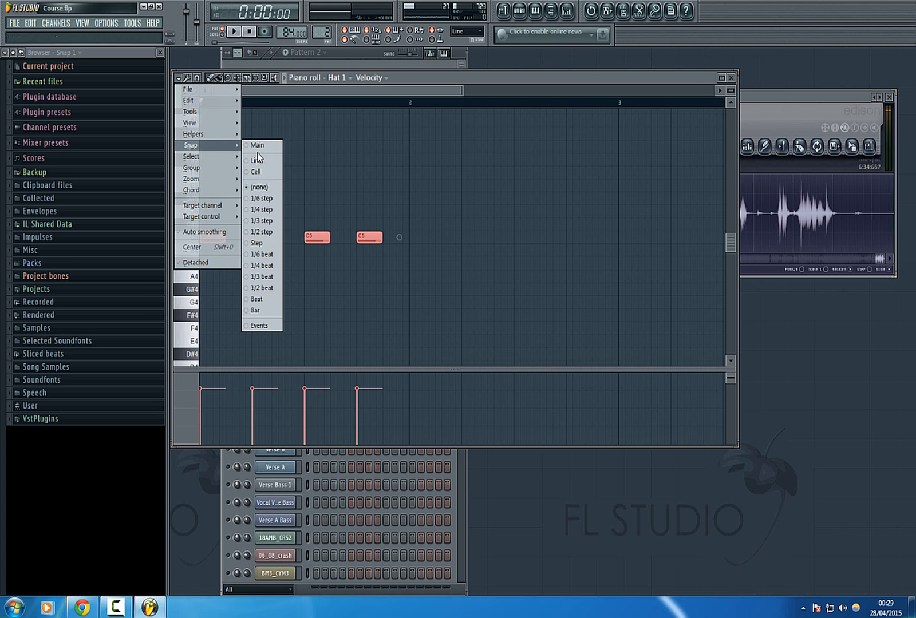
click(261, 187)
scroll(399, 237, up, 5)
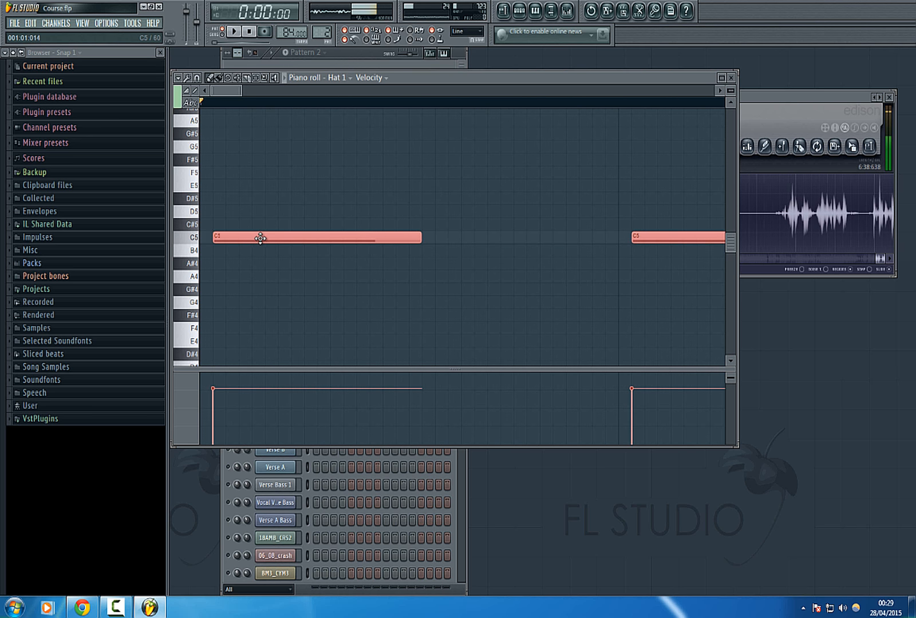
key(space)
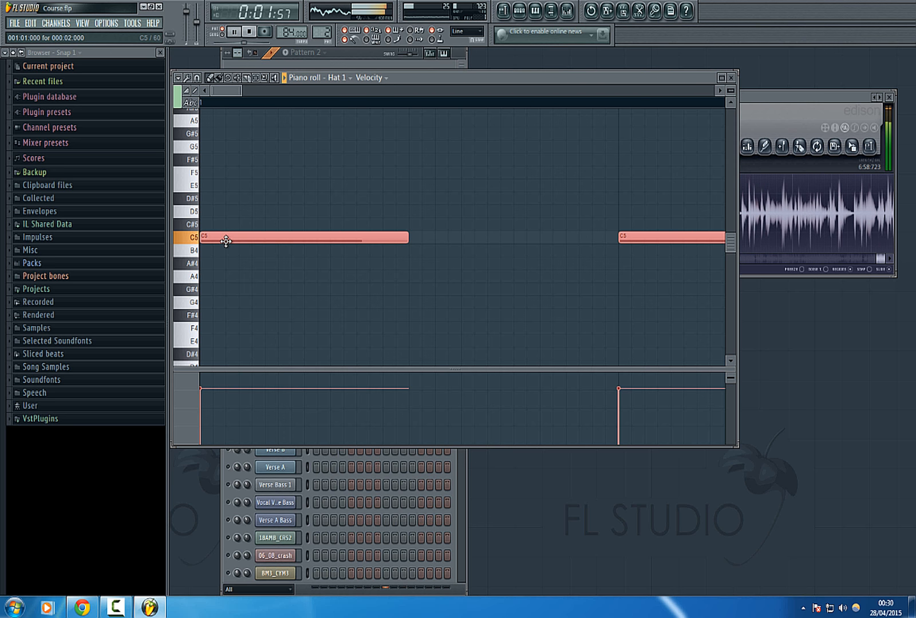
drag(226, 241, 239, 241)
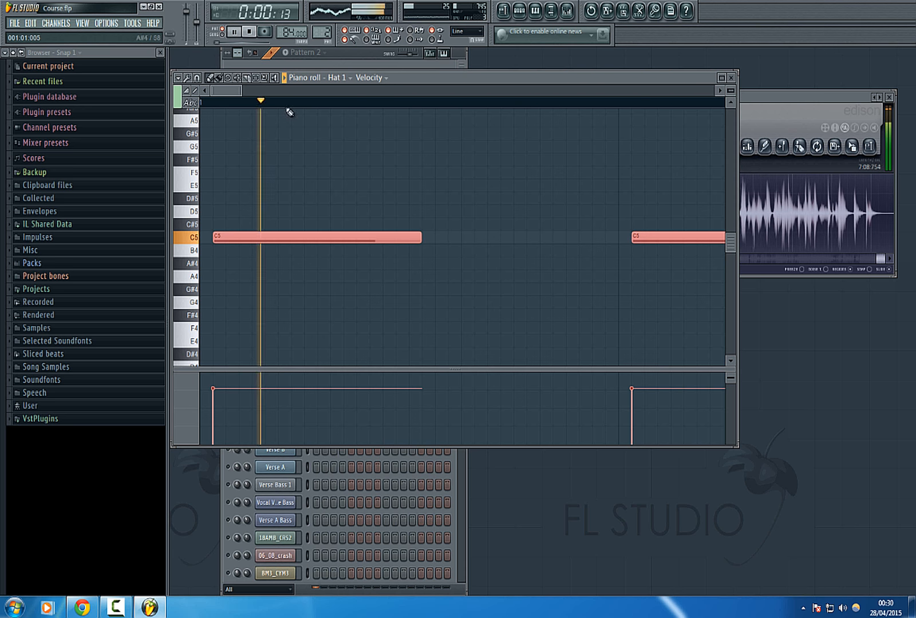
click(731, 77)
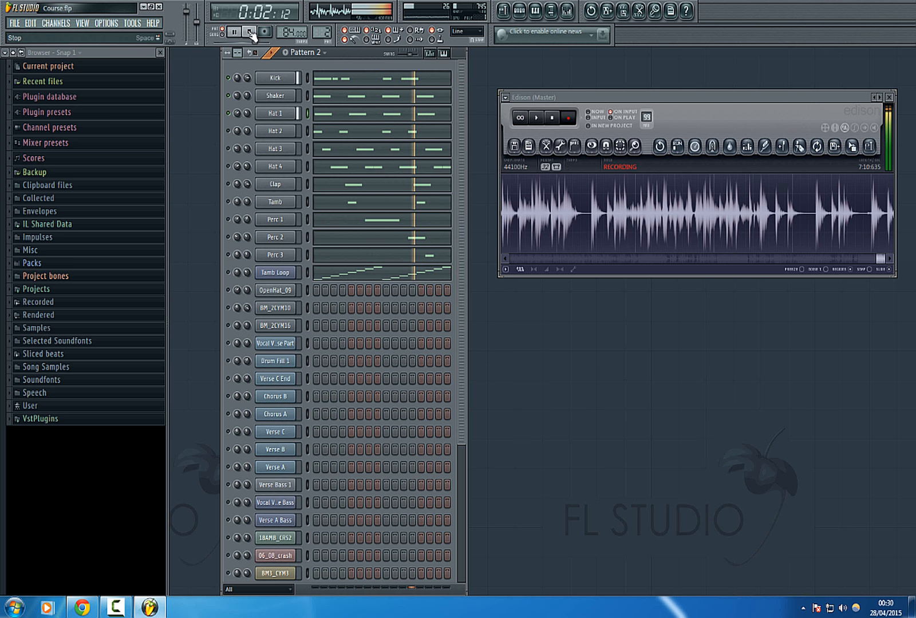
key(space)
Check the Shaker notes in Pattern 2, and compare the Shaker and Hat 1 sample waveforms by auditioning both
click(352, 97)
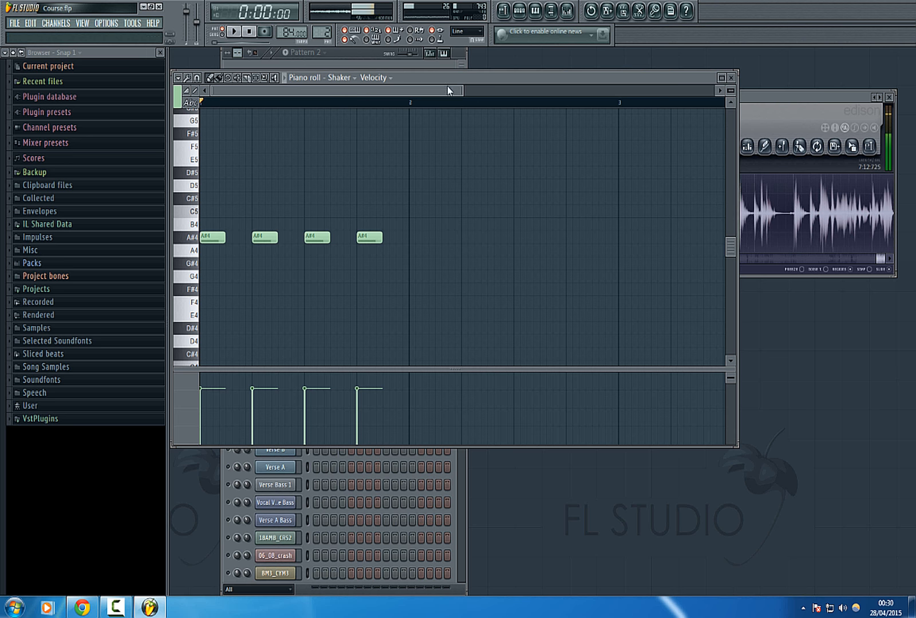
click(731, 77)
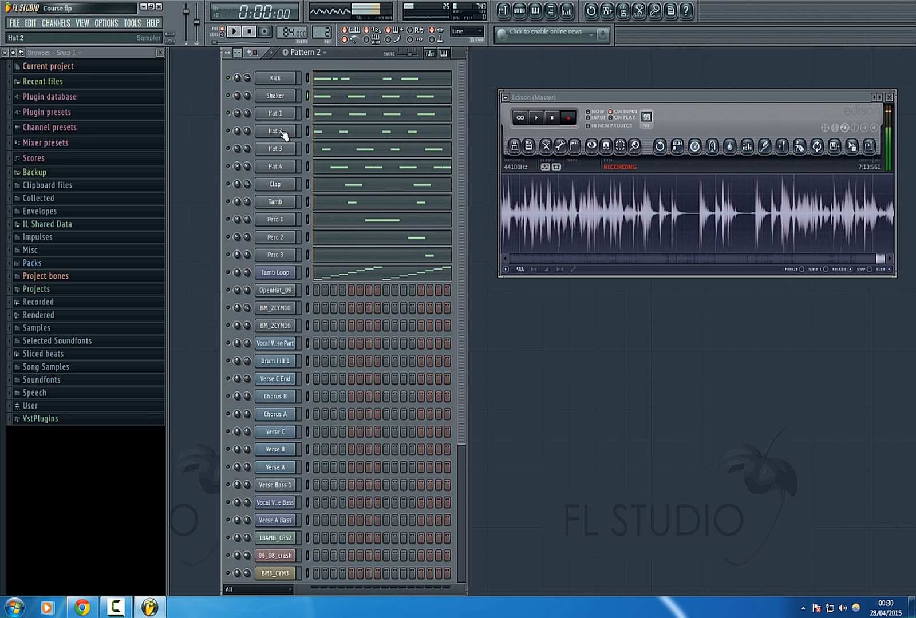
click(290, 96)
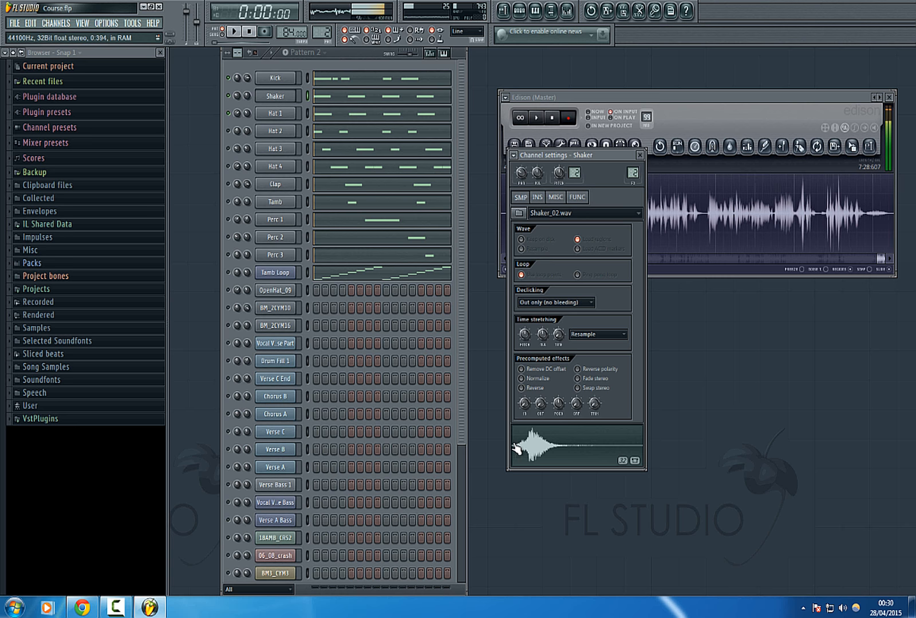
click(282, 114)
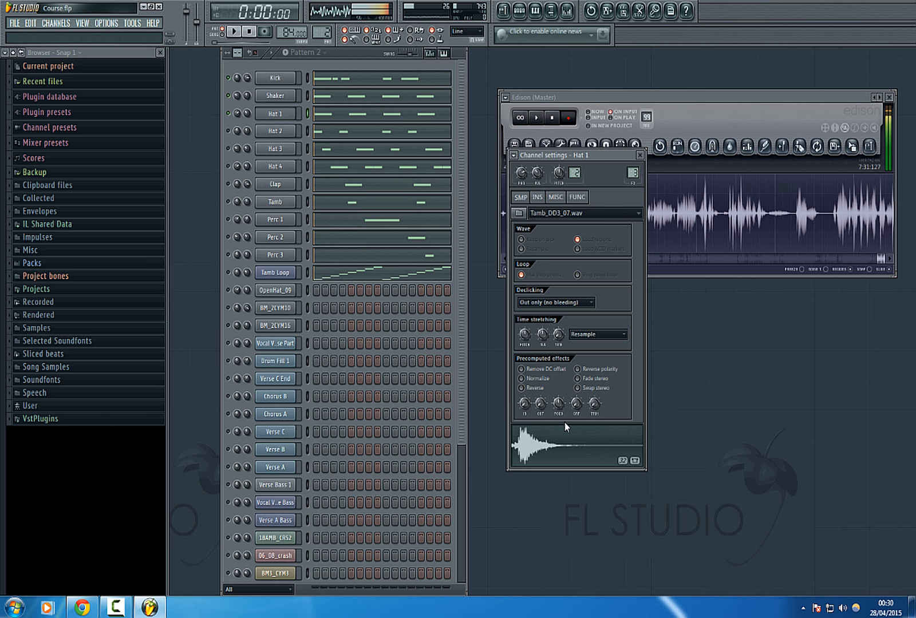
click(528, 442)
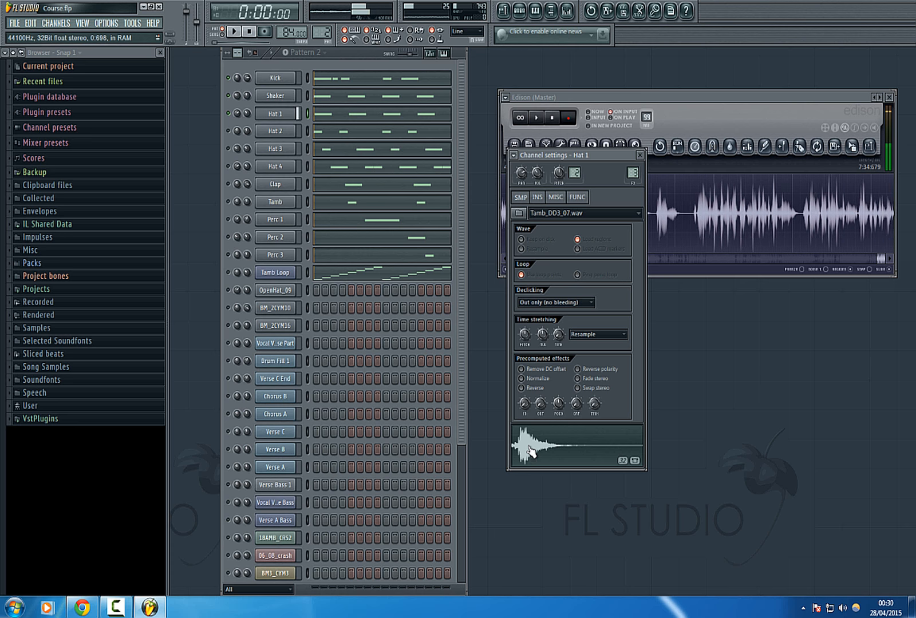
click(295, 97)
click(548, 449)
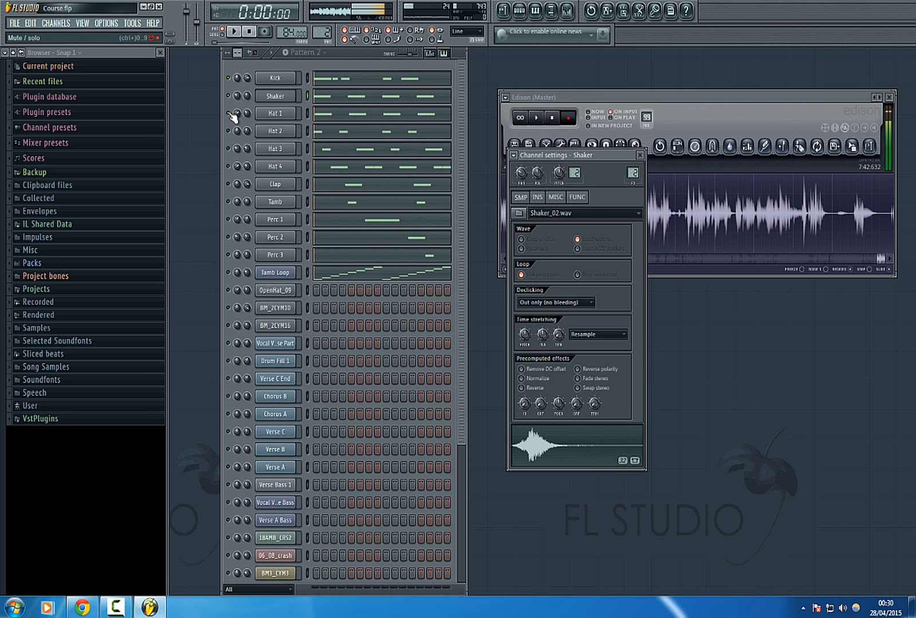
Audition the C5 hit of Hat 1 in Pattern 2, and close the piano roll and the channel settings
click(346, 114)
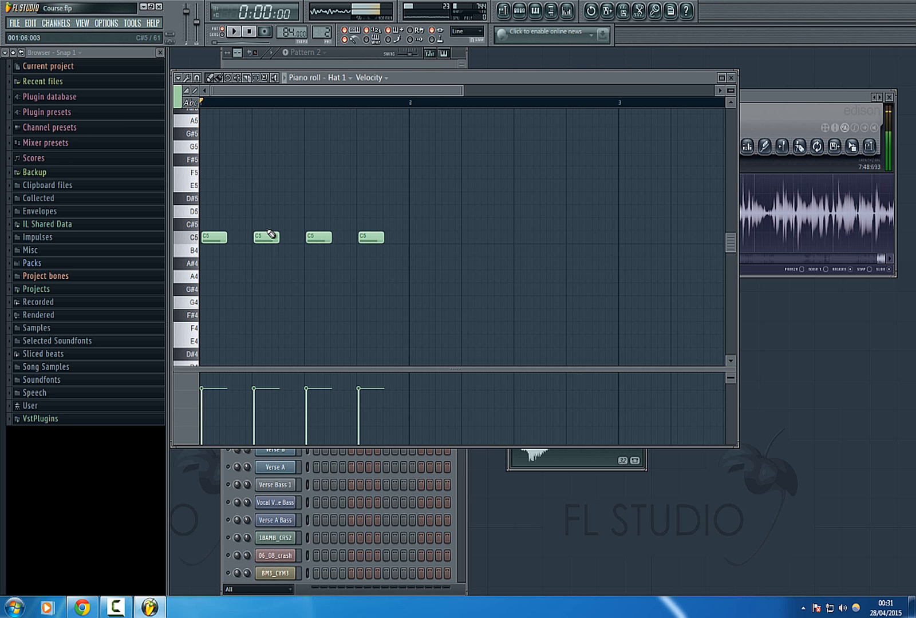
click(197, 241)
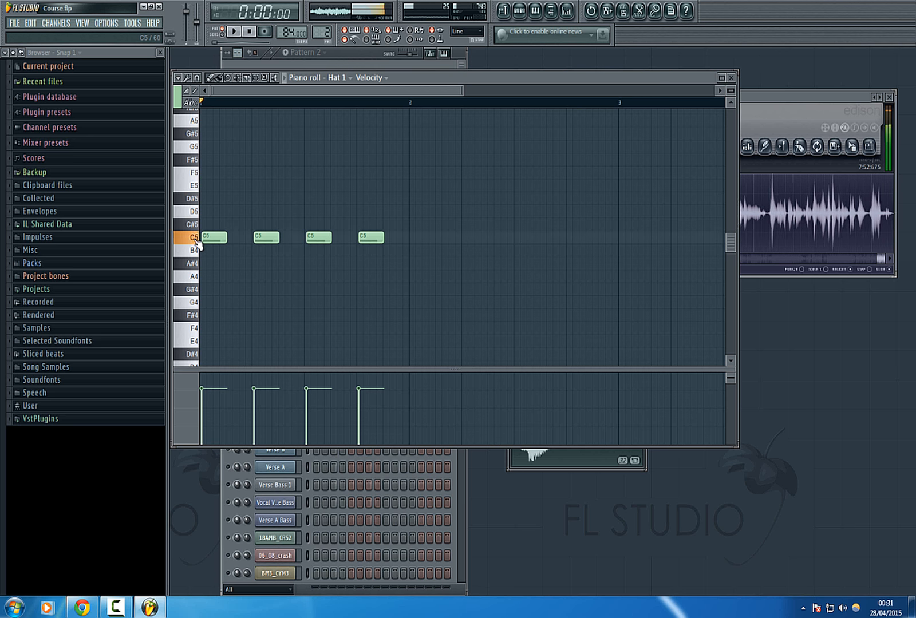
click(196, 242)
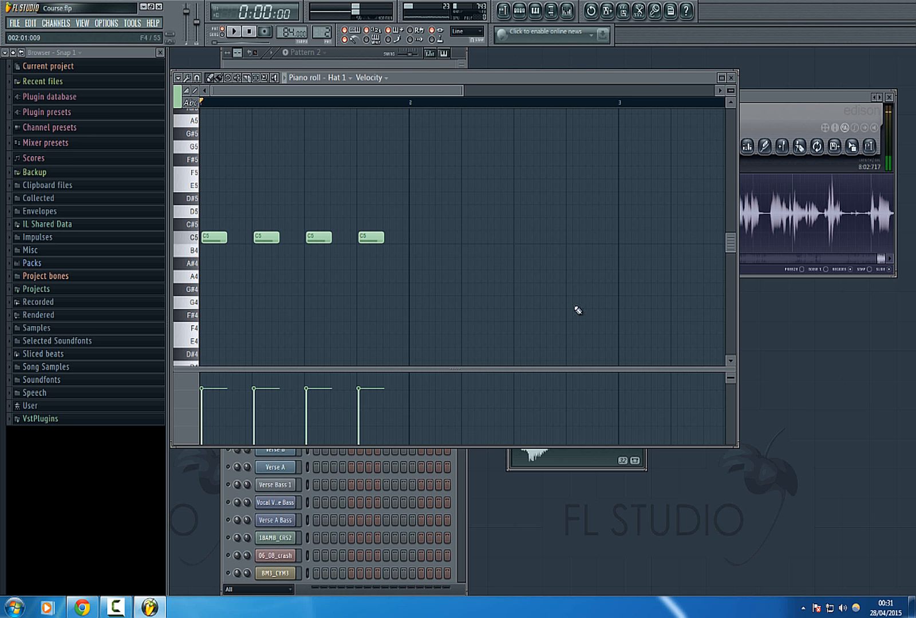
click(730, 77)
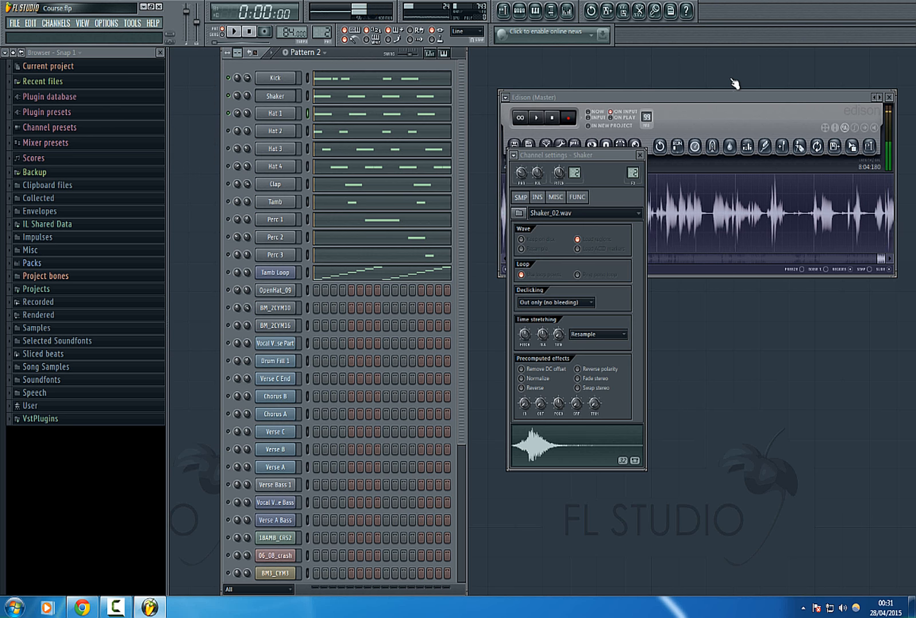
click(639, 155)
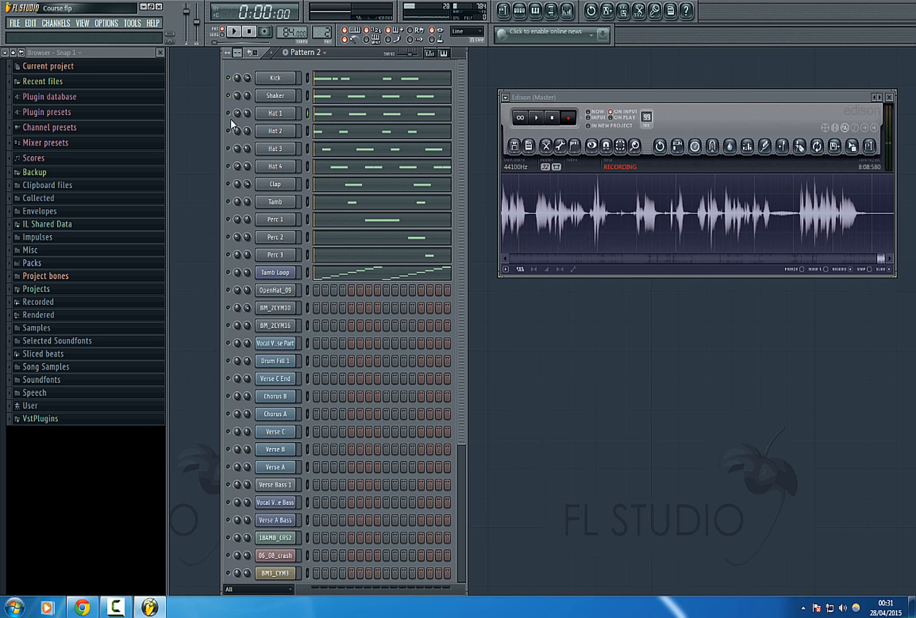
Make only Hat 2, Hat 3 and Hat 4 audible, play Pattern 2 briefly against the metronome and stop playback
click(227, 148)
click(228, 166)
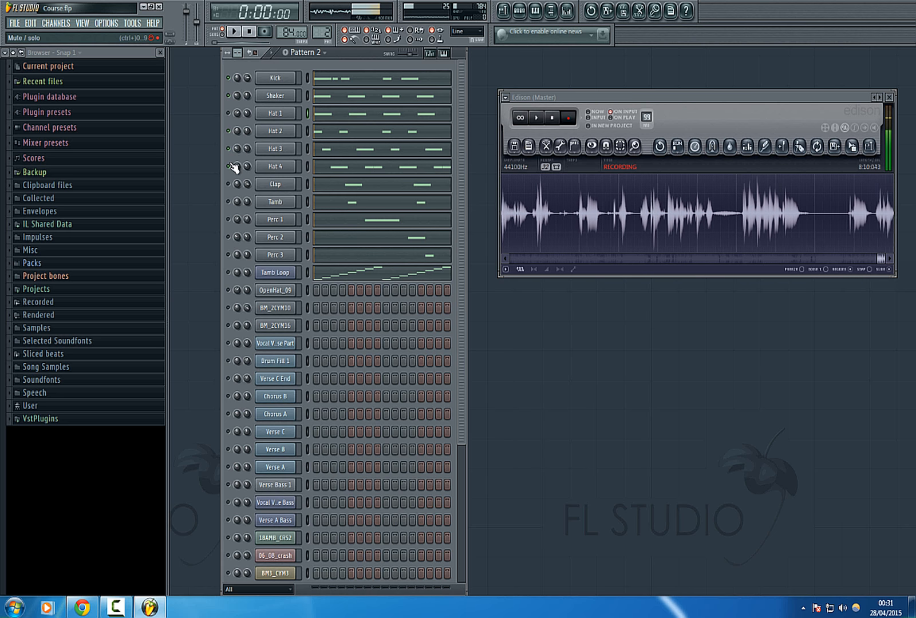
click(235, 32)
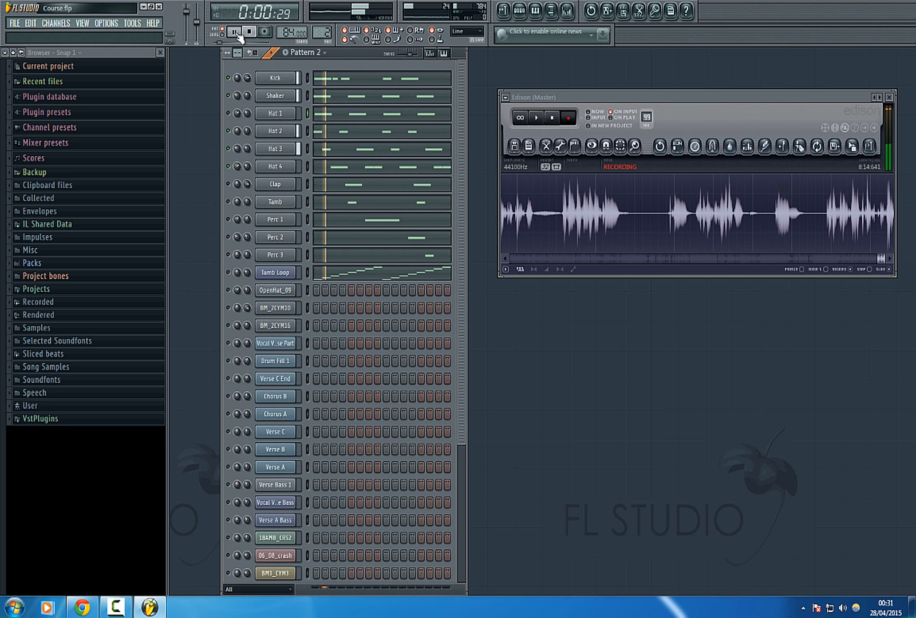
click(229, 78)
click(230, 96)
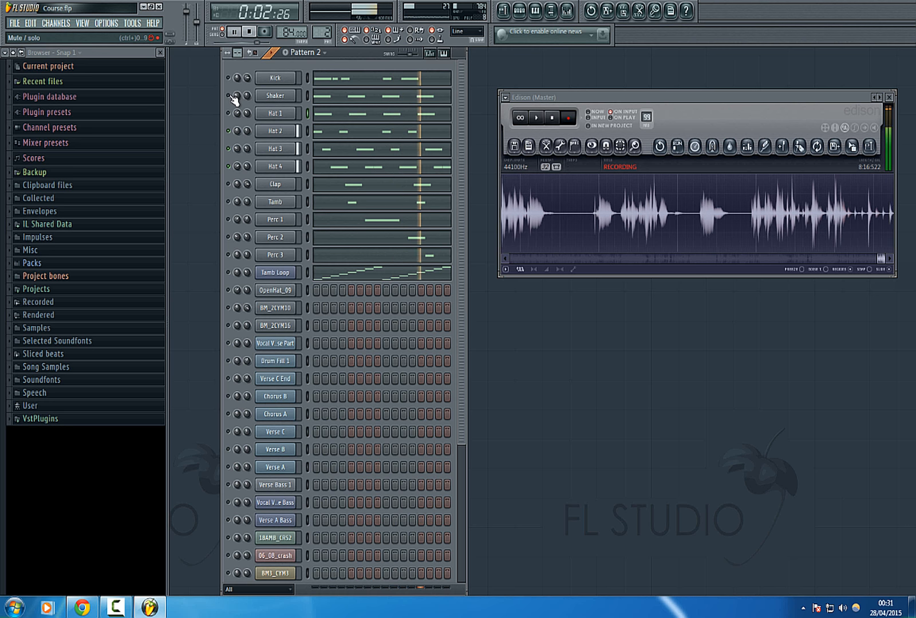
click(348, 40)
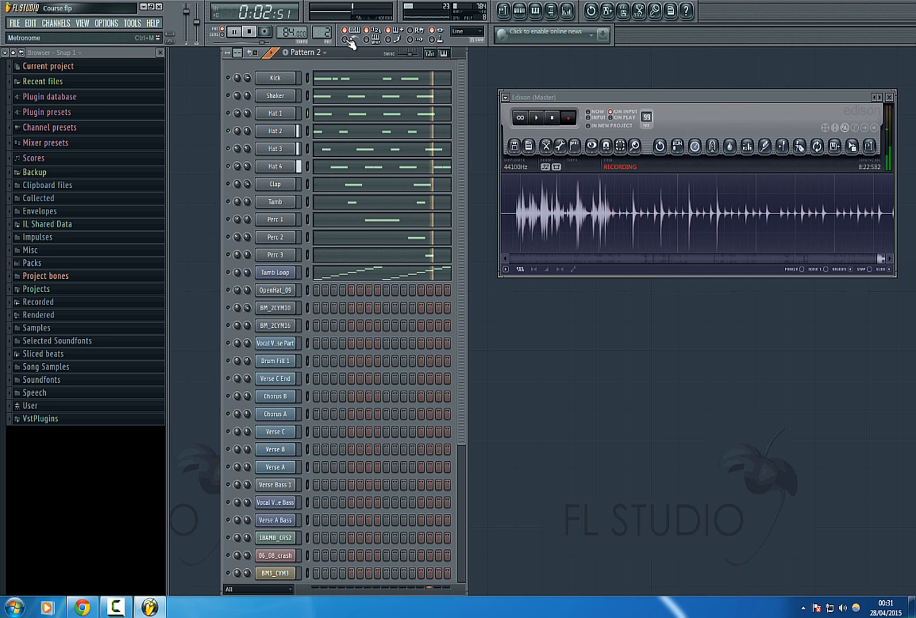
click(250, 32)
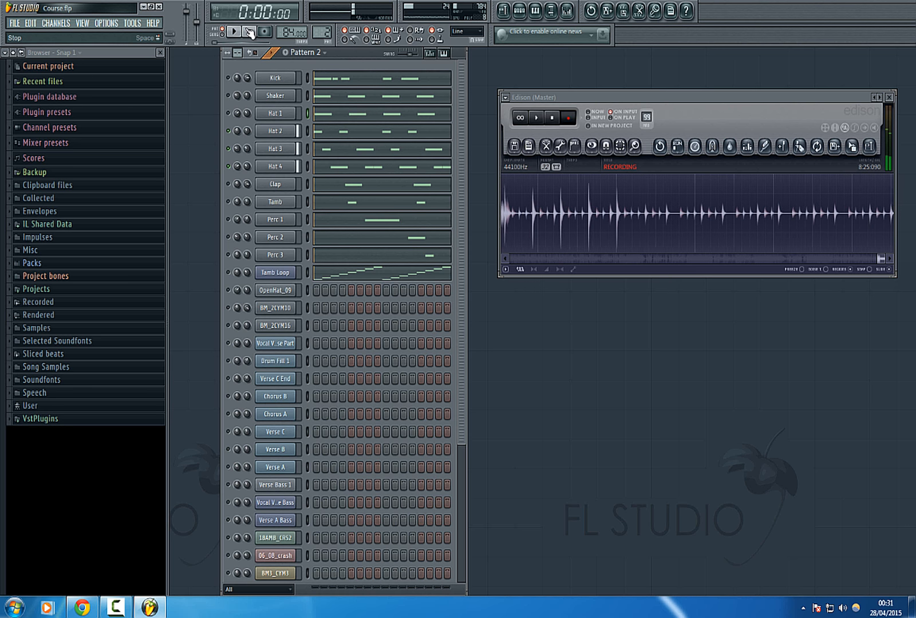
Play the hats of Pattern 1 and examine the timing and velocity of its Hat 2 notes in the piano roll
click(326, 137)
click(731, 77)
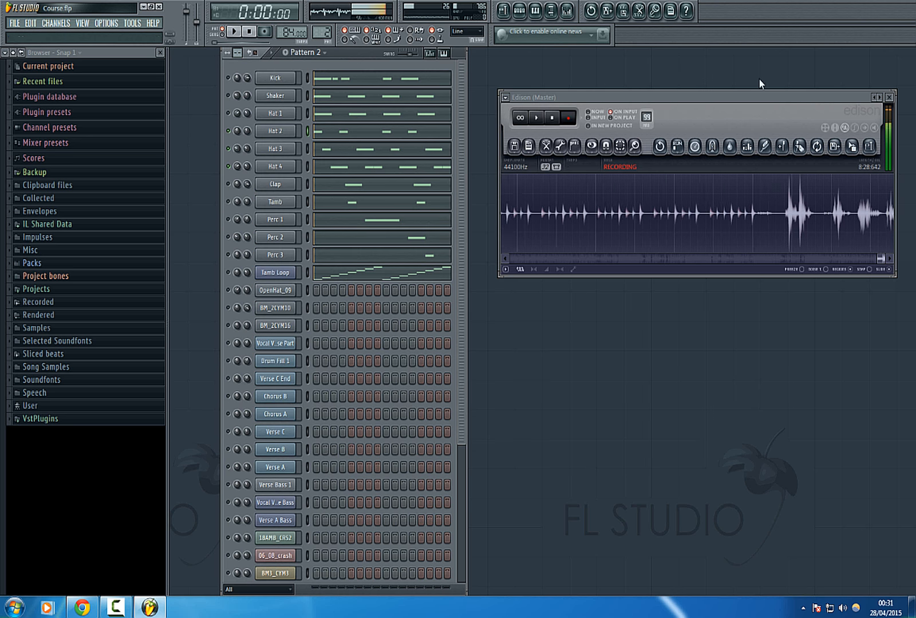
drag(328, 32, 327, 38)
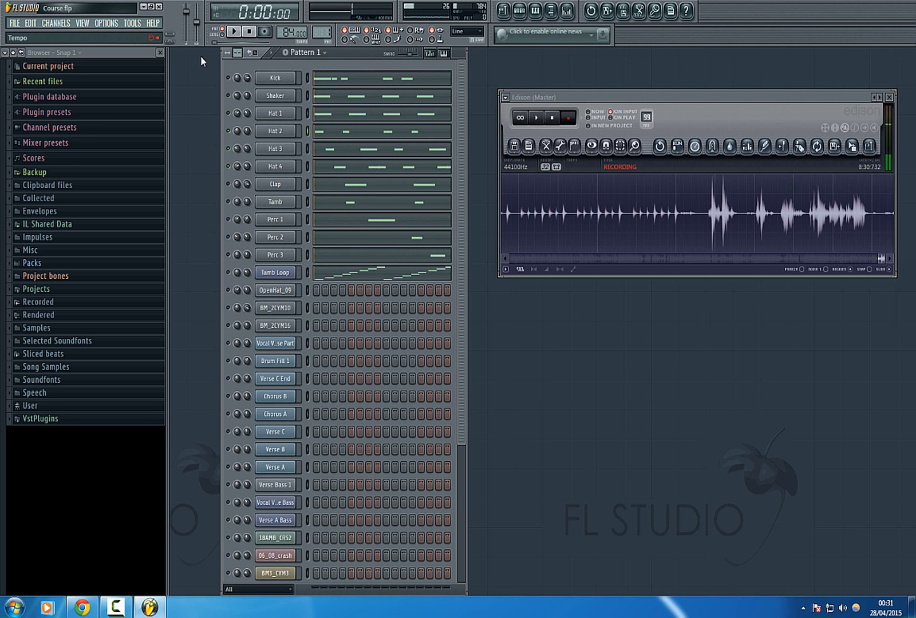
click(236, 33)
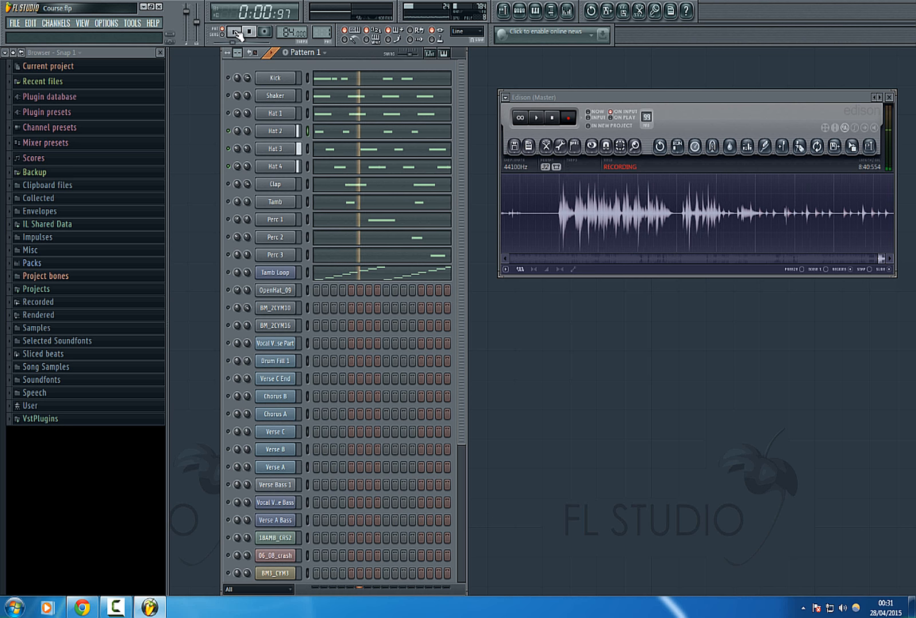
click(343, 131)
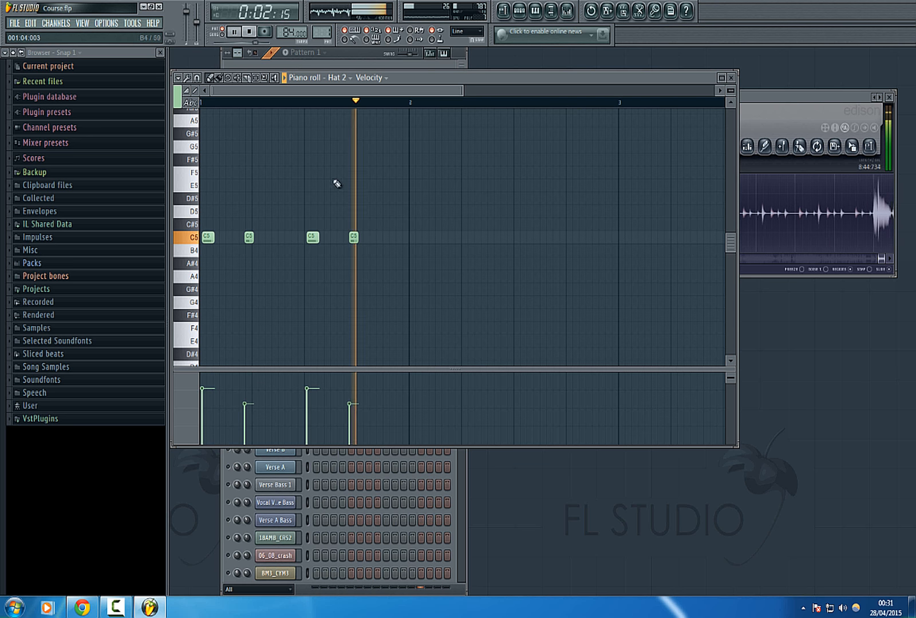
scroll(348, 92, up, 5)
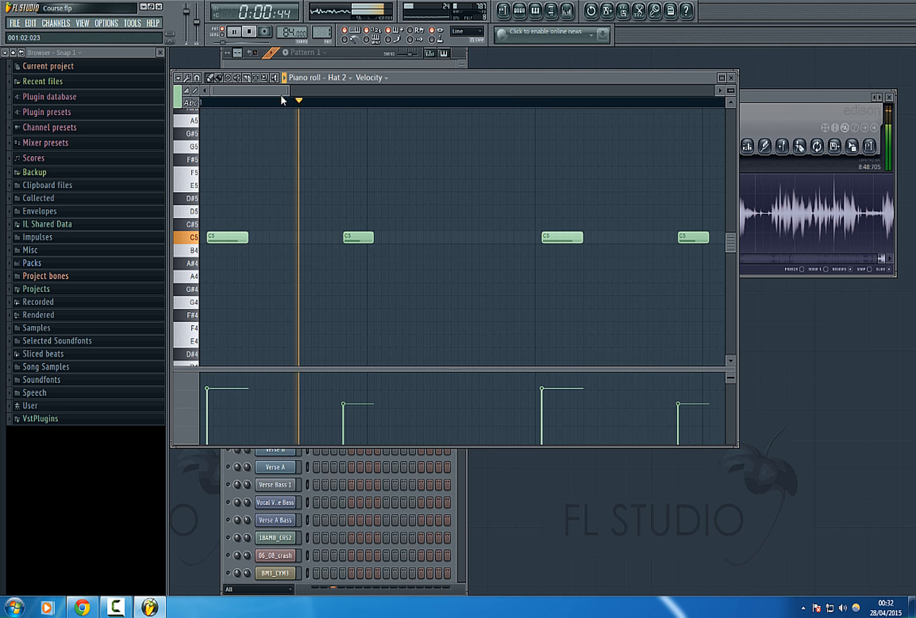
scroll(281, 96, down, 3)
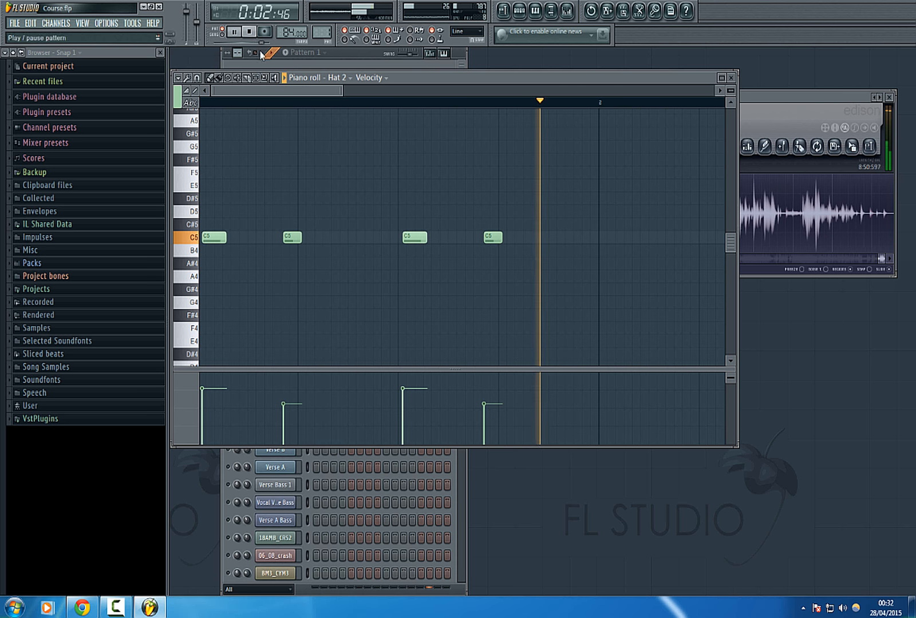
click(249, 32)
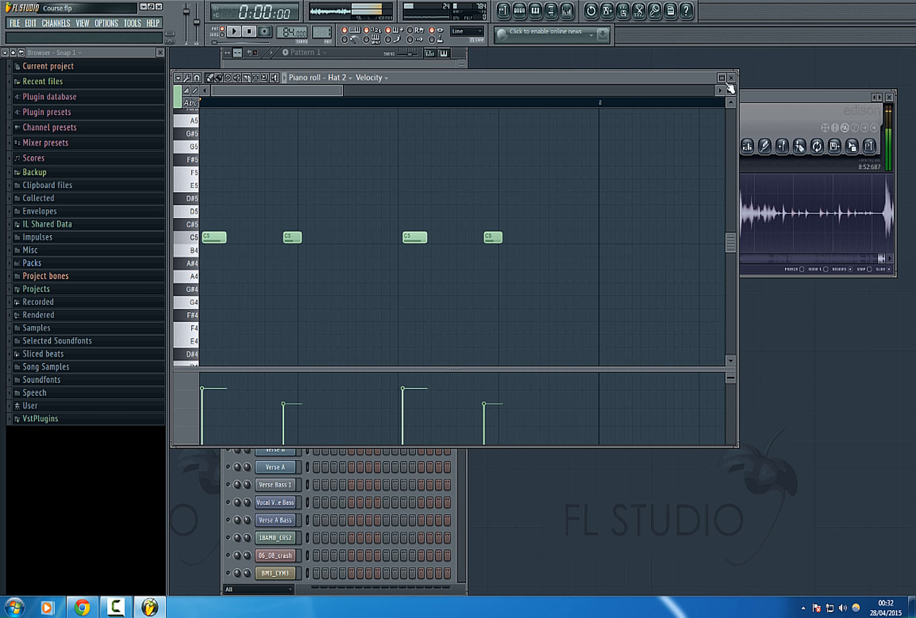
key(F7)
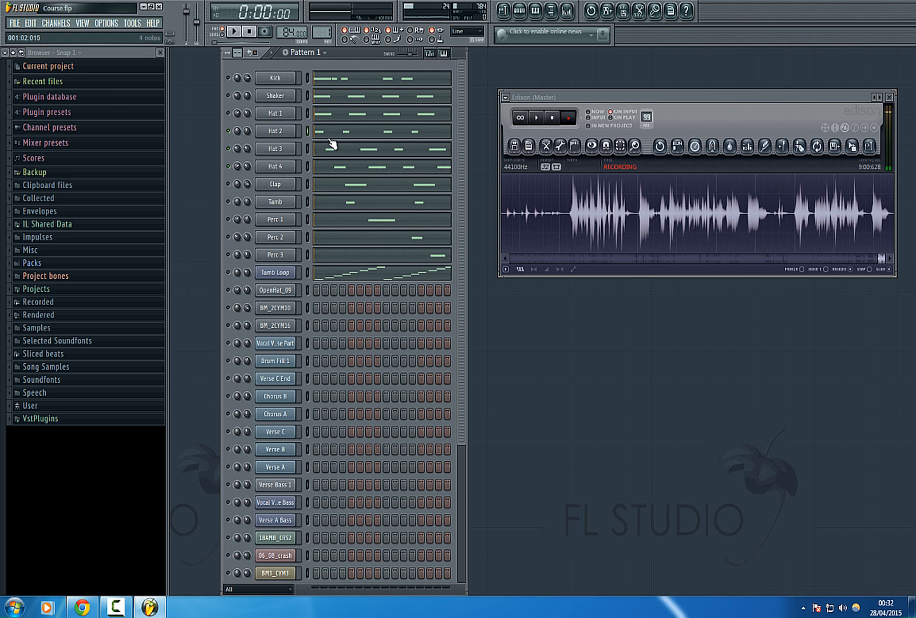
Switch back to Pattern 2 and play its three audible hats for comparison, stopping playback when done
drag(322, 33, 322, 28)
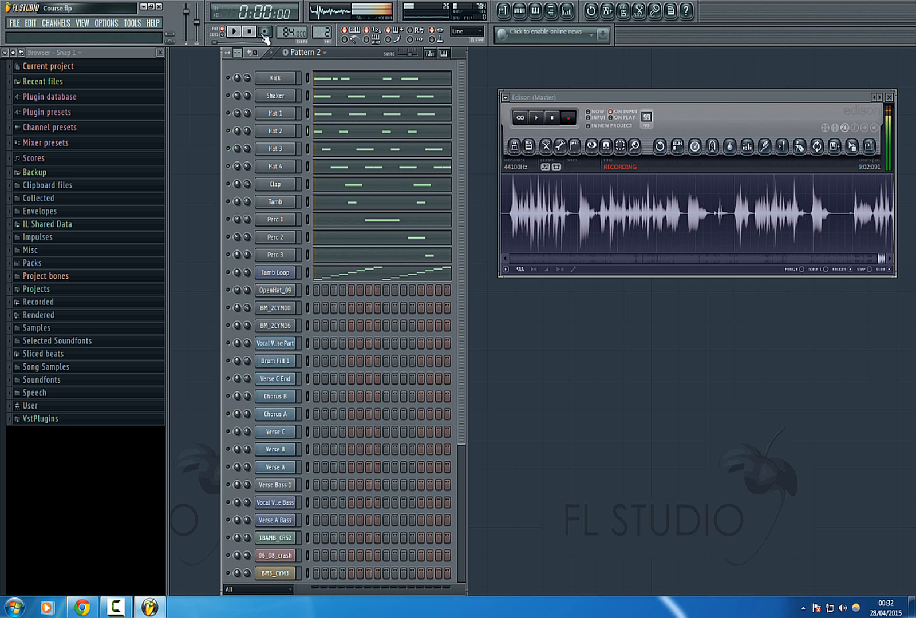
click(234, 32)
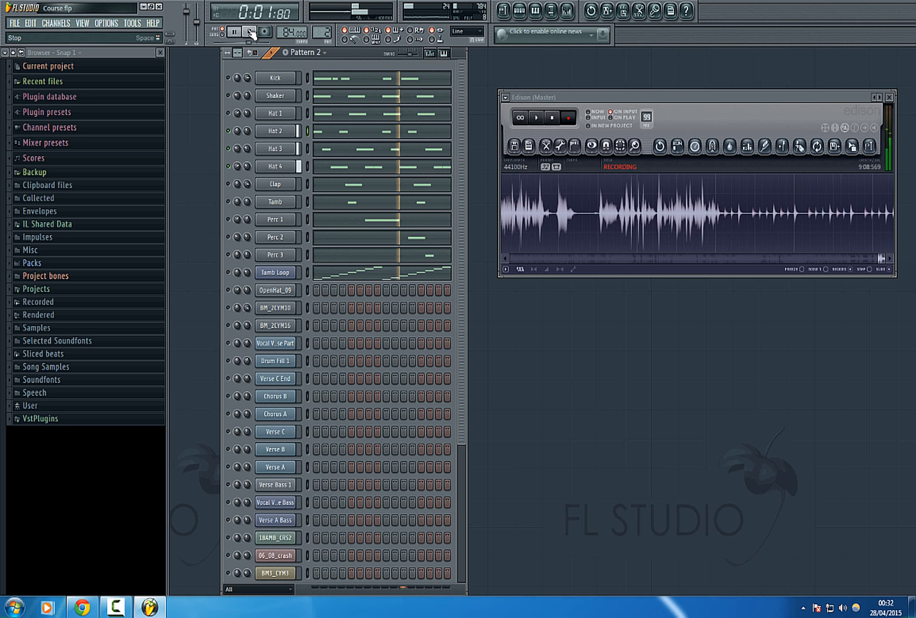
click(250, 33)
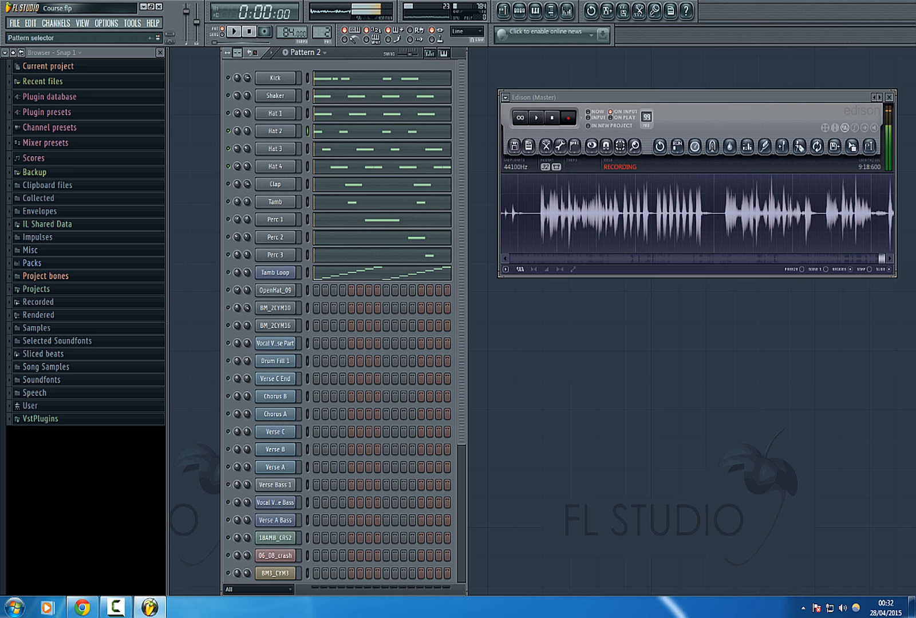
Switch to Pattern 1 and examine the timing and velocity of its Hat 2 notes up close in the piano roll
scroll(322, 32, down, 1)
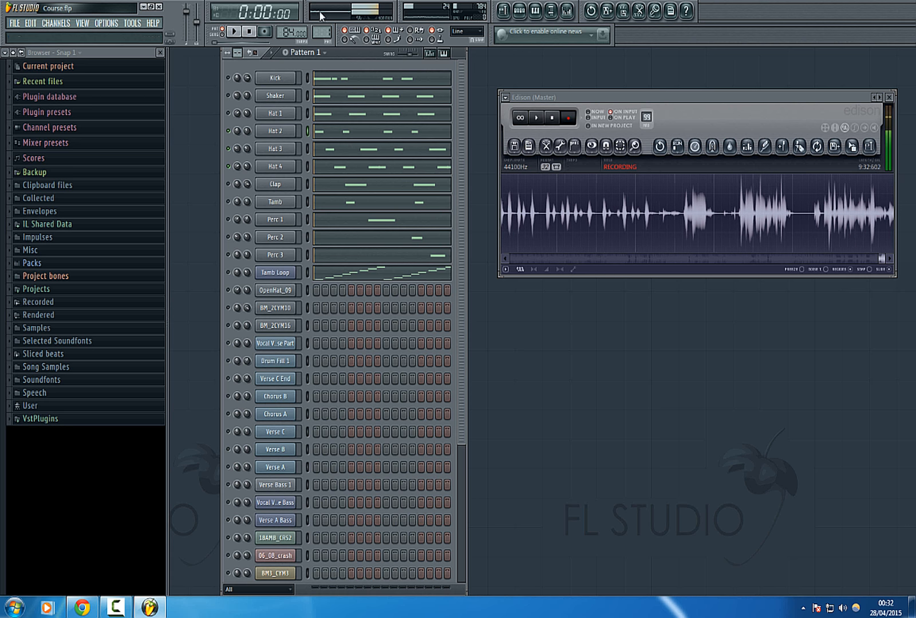
click(329, 135)
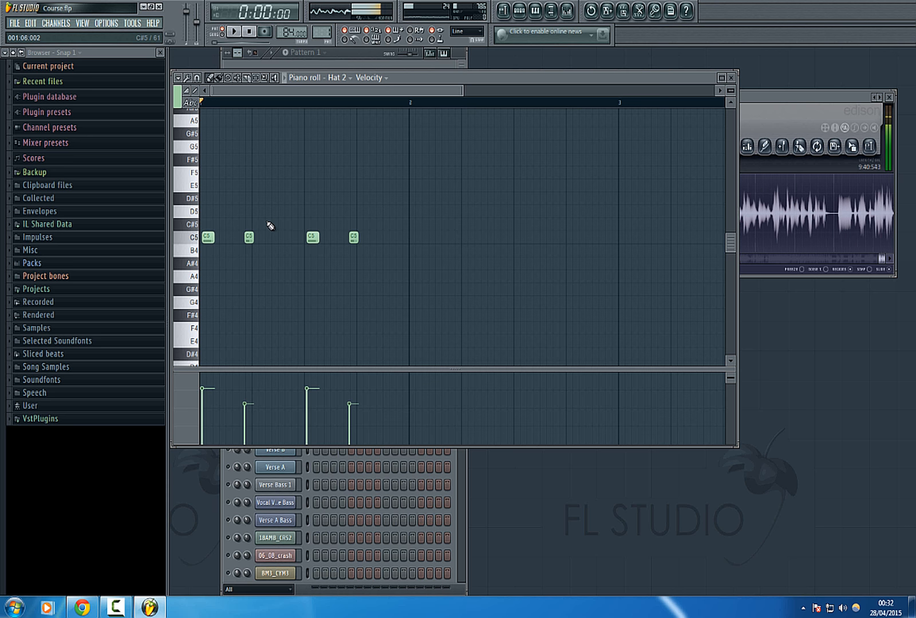
scroll(284, 88, up, 4)
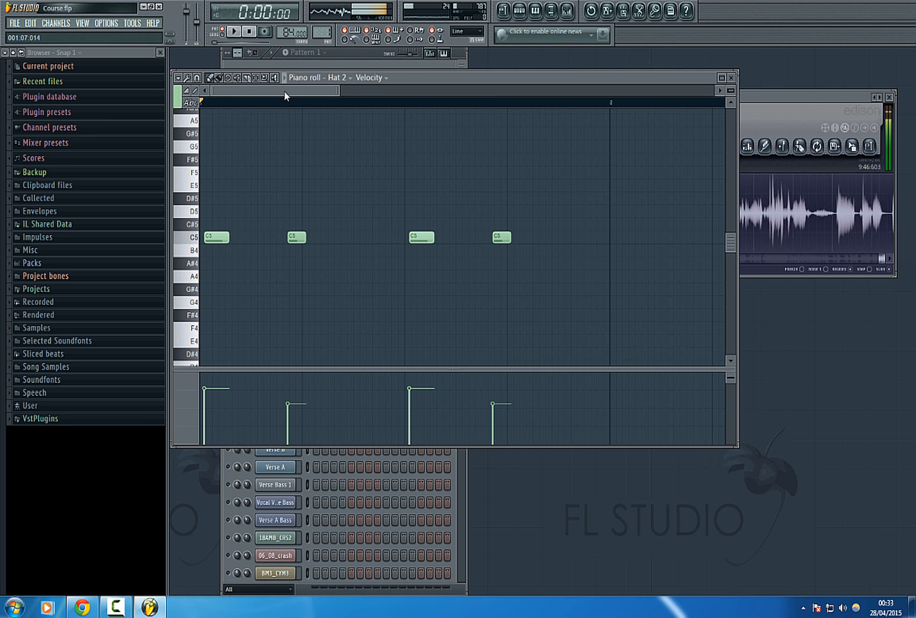
scroll(285, 92, down, 2)
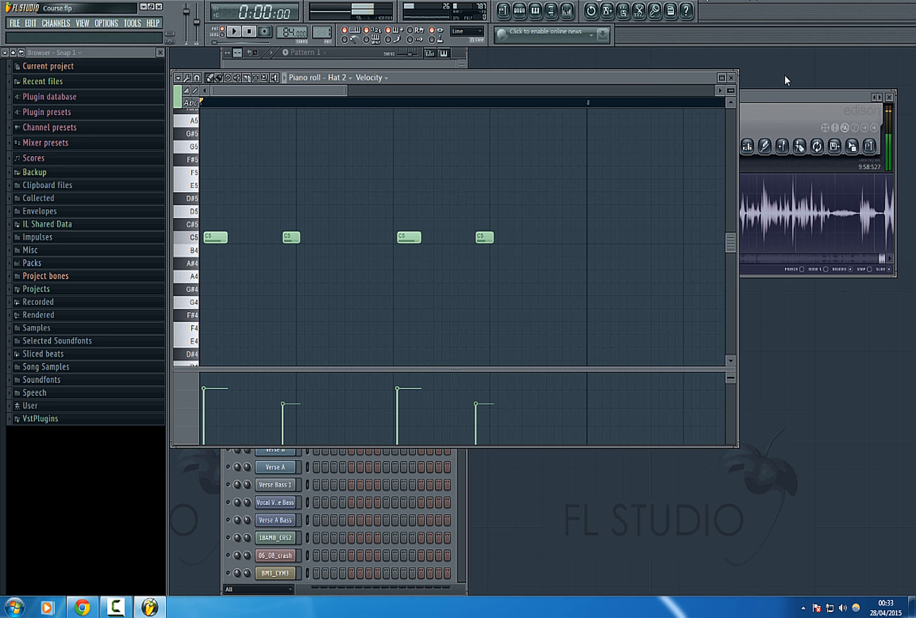
click(730, 78)
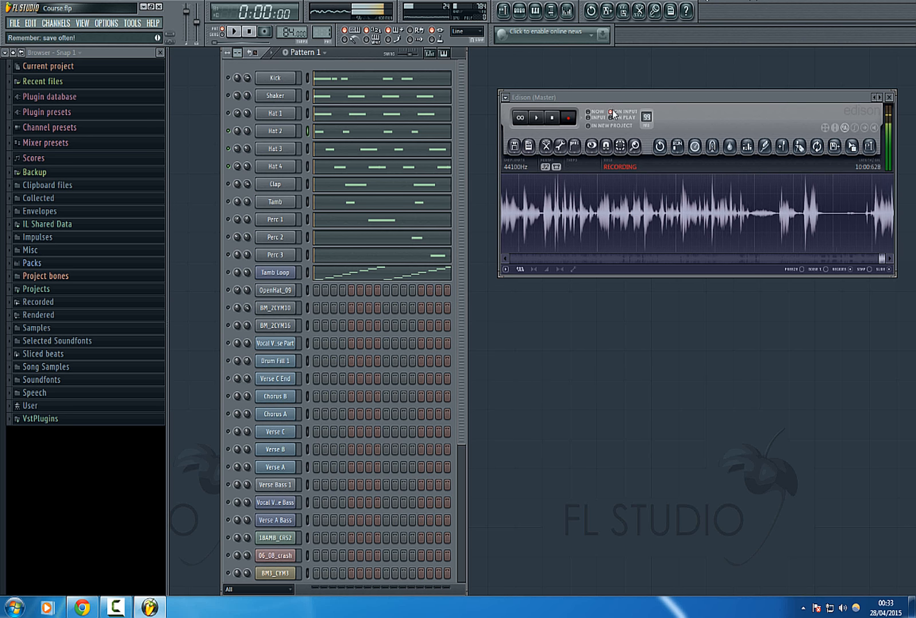
Unmute Hat 1, Shaker and Kick in Pattern 1, and examine the Clap's notes and sample settings
click(228, 113)
click(228, 95)
click(227, 78)
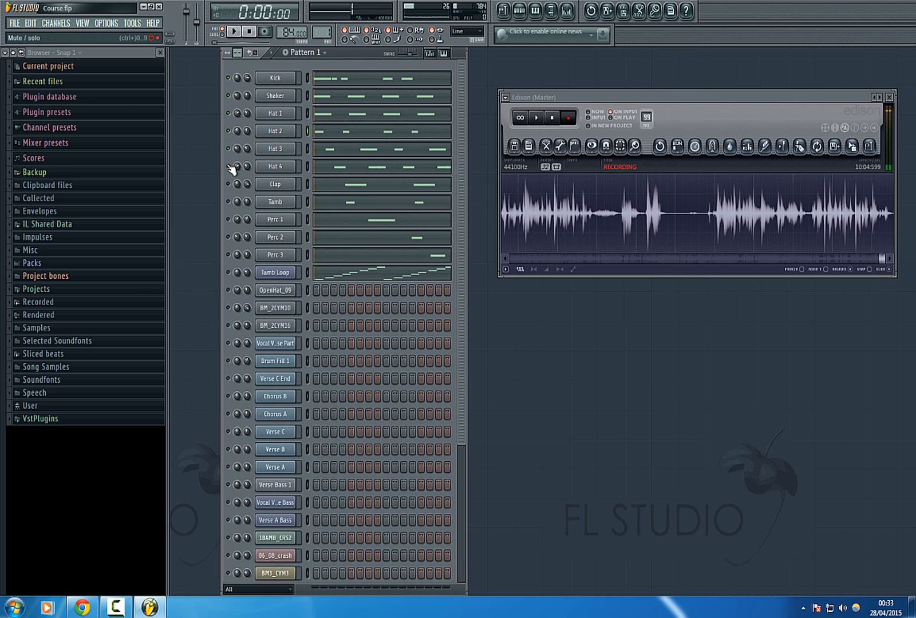
click(343, 189)
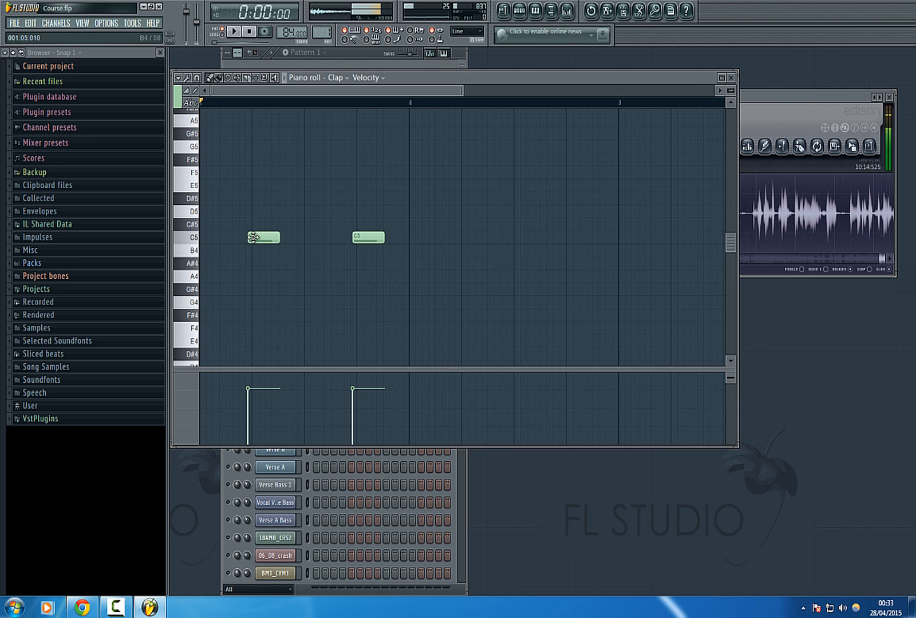
click(284, 185)
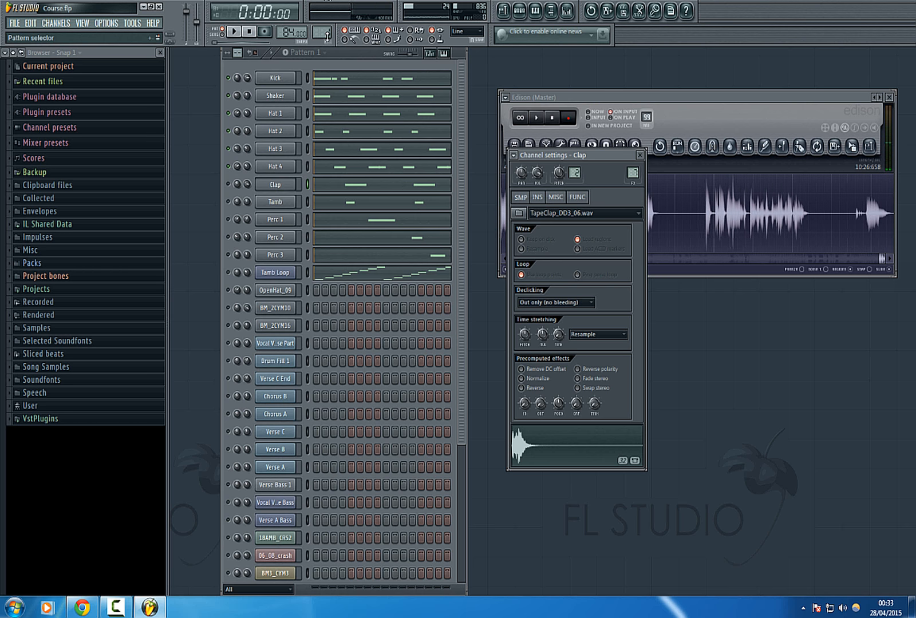
click(378, 184)
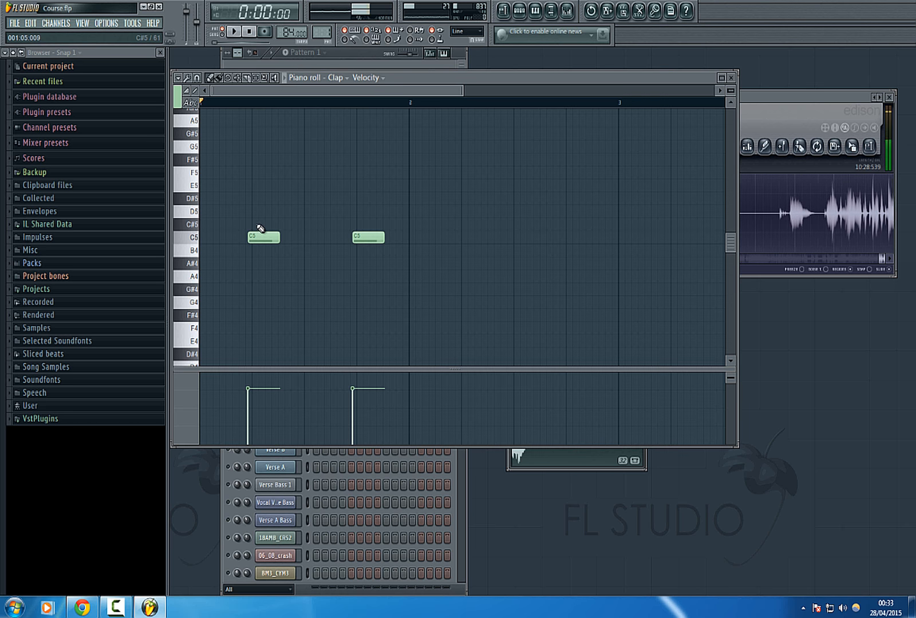
Trim the early start off the first Clap note, then loop playback of the first half of bar 1 with snapping set to Line
drag(256, 220, 383, 264)
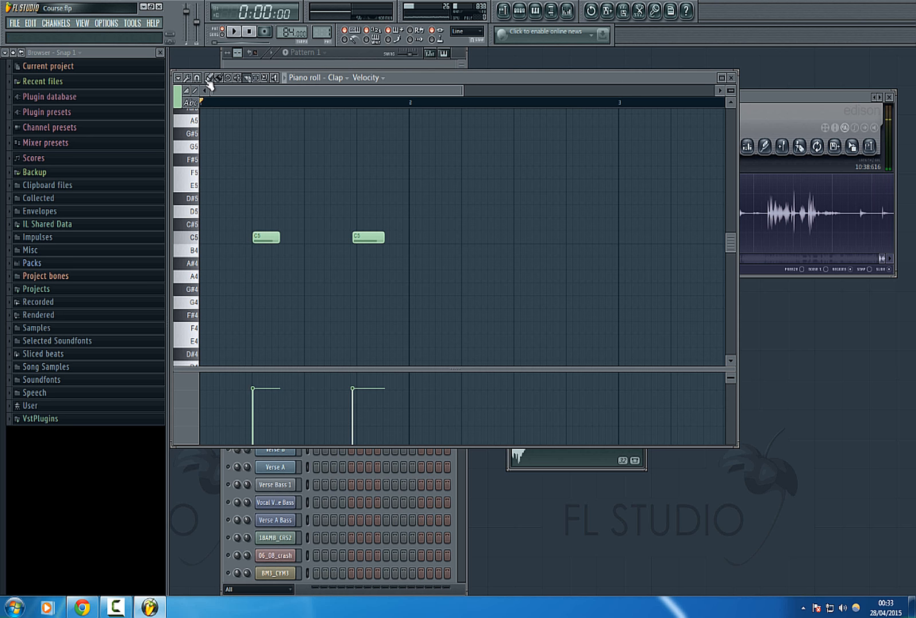
click(179, 80)
mouse_move(215, 150)
click(261, 161)
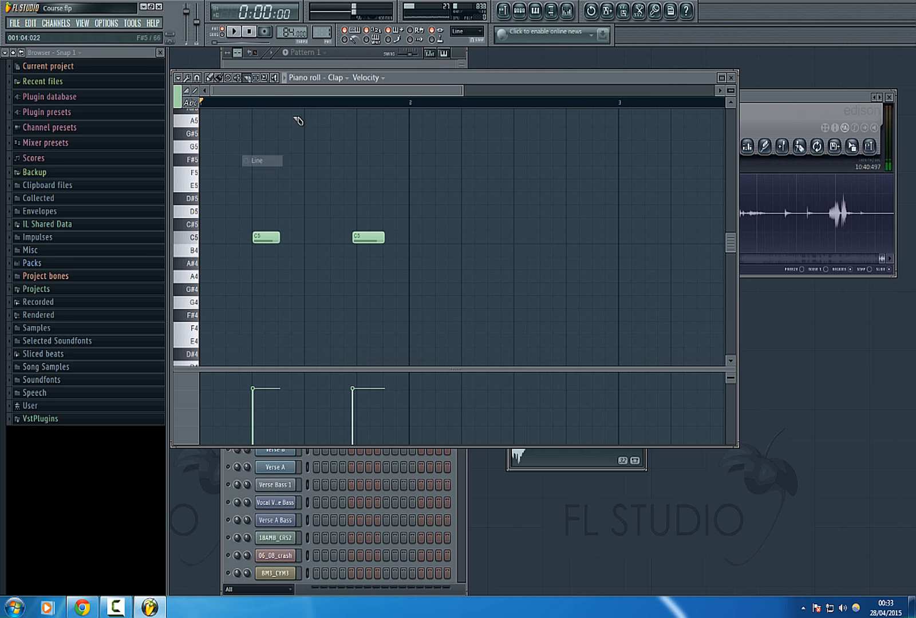
drag(307, 106, 177, 102)
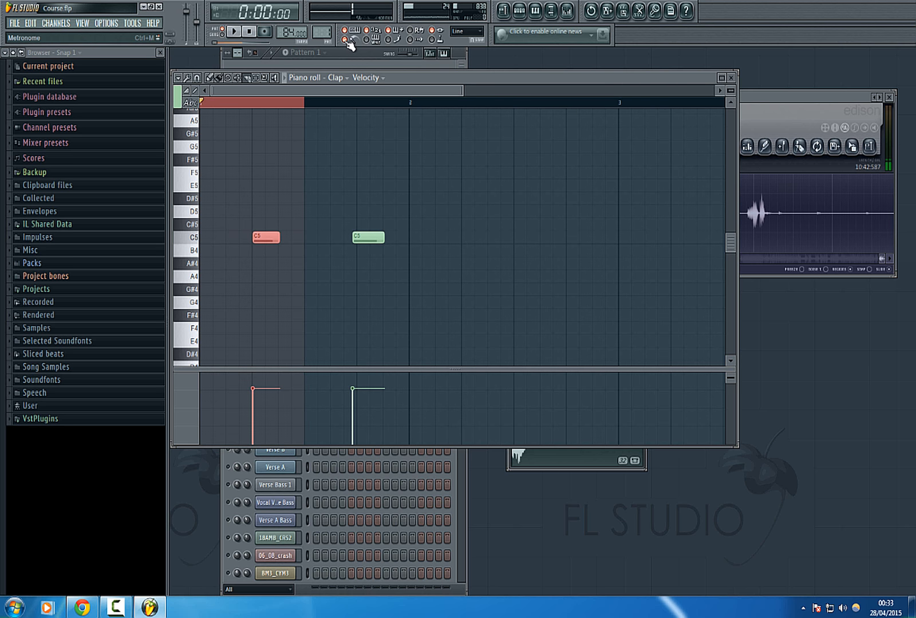
key(space)
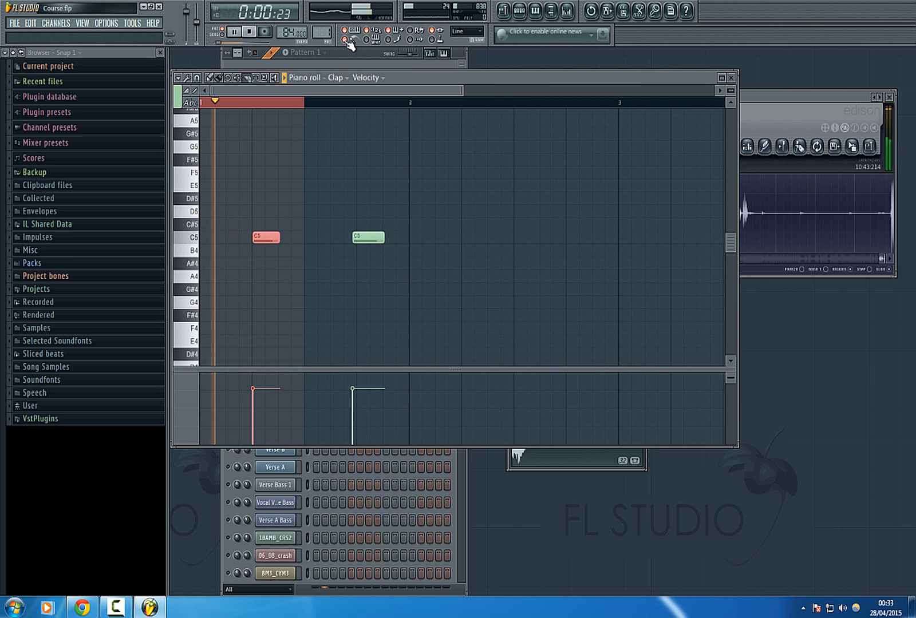
Solo the Clap channel, listen to its trimmed note in the loop with the piano roll in view, and stop playback
click(248, 49)
right_click(231, 184)
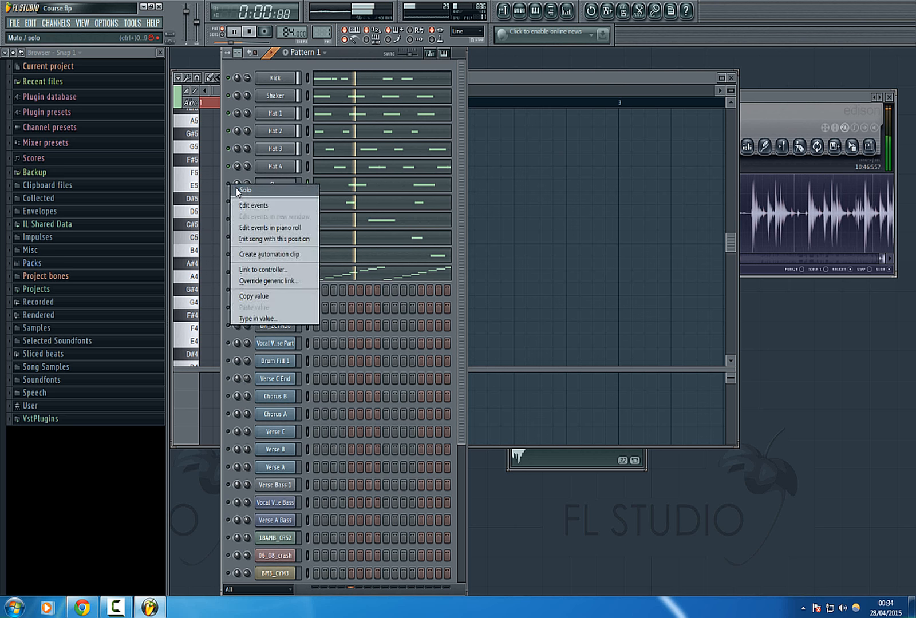
click(241, 190)
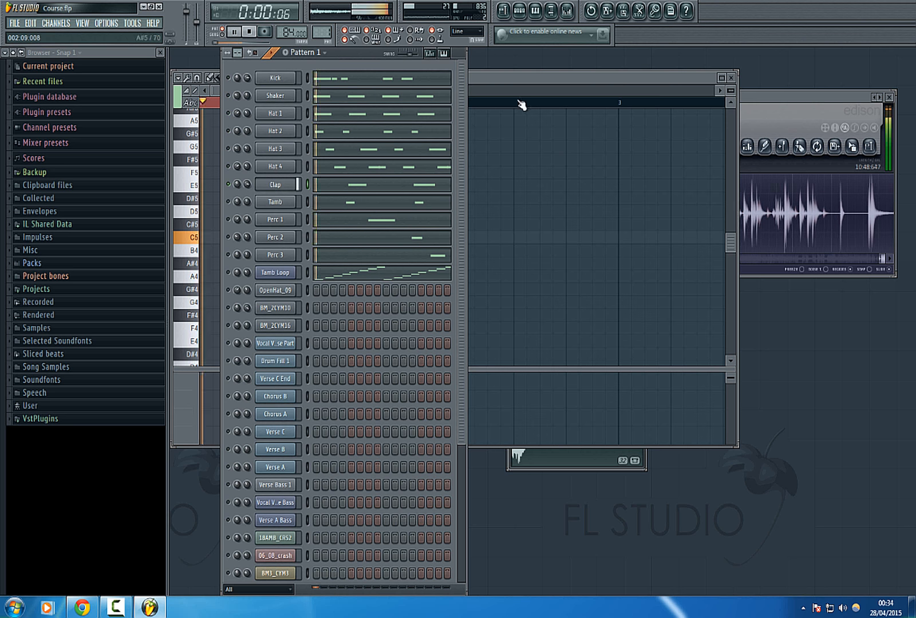
click(493, 76)
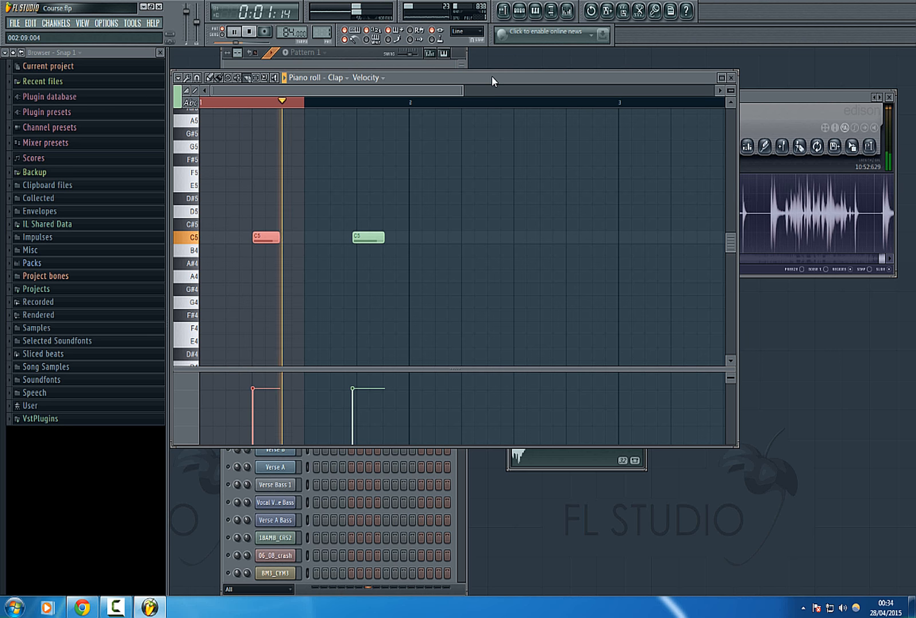
click(459, 62)
key(space)
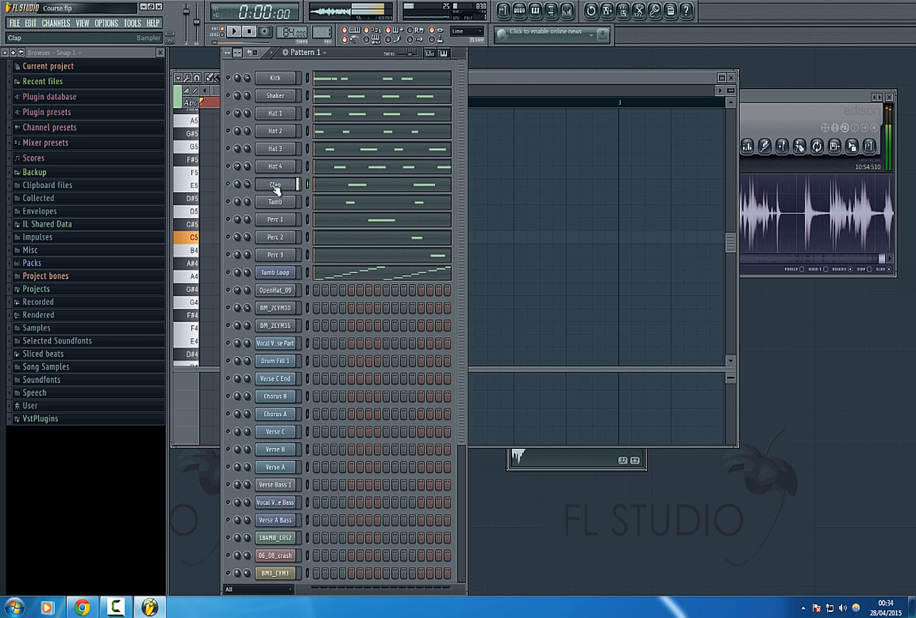
Undo the slicing and deletion of the first Clap note's start by reverting to the earlier note selection in the project history
click(275, 186)
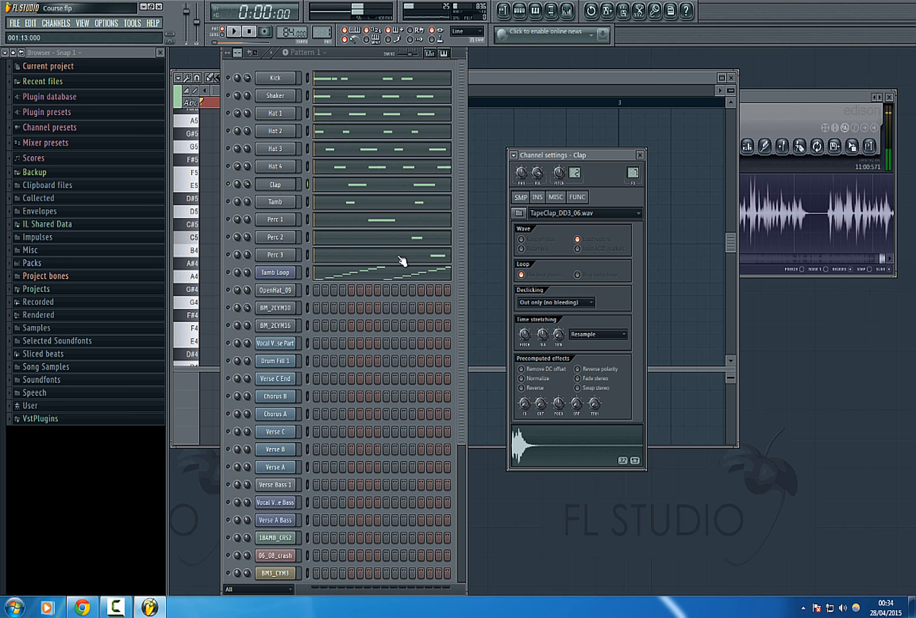
click(361, 192)
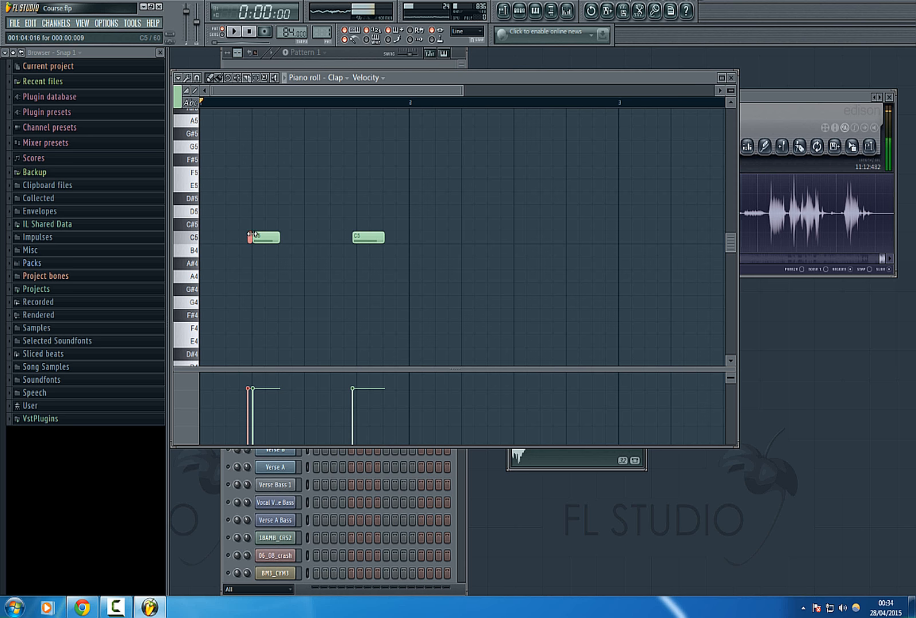
click(589, 10)
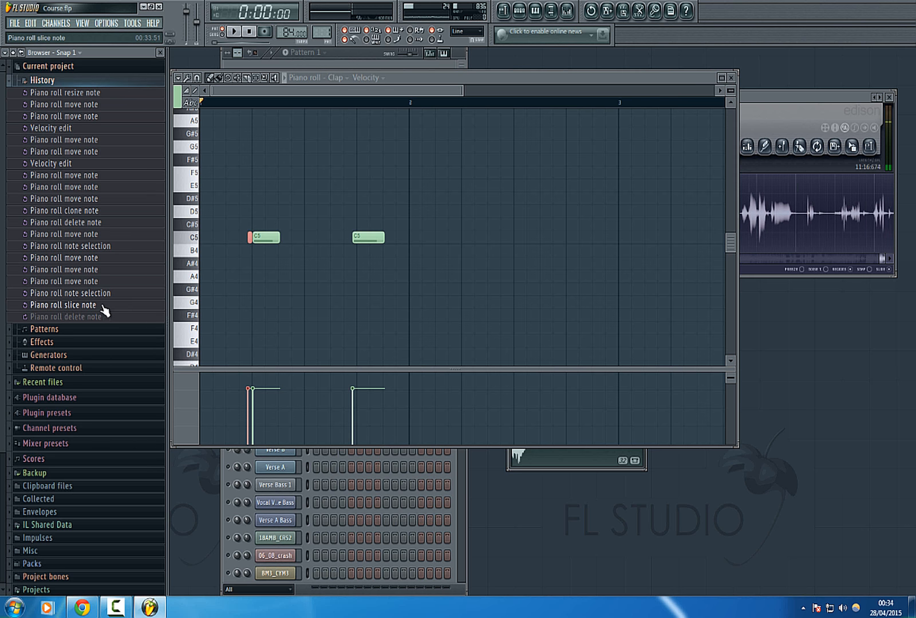
click(102, 296)
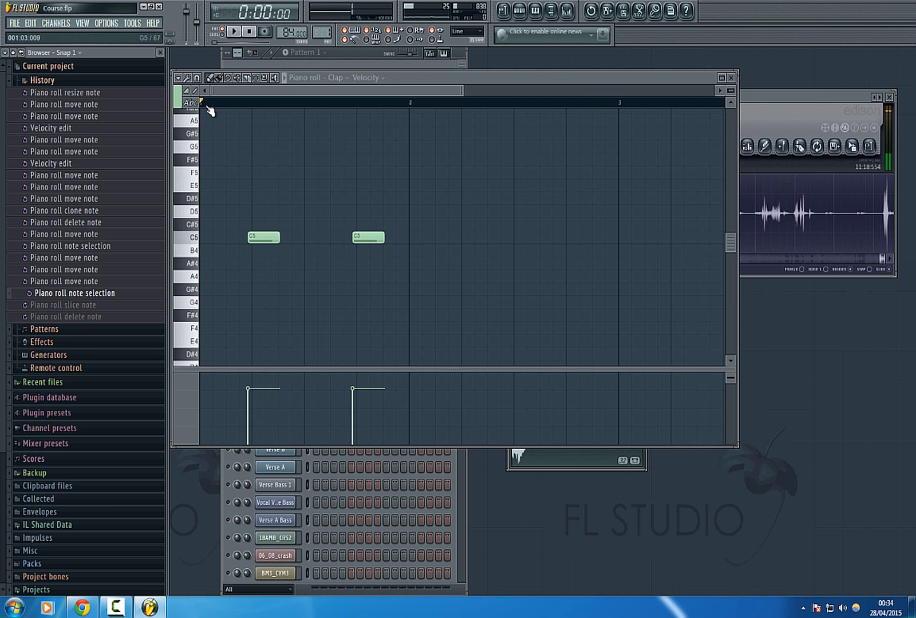
Play Pattern 1 to hear the Clap's original timing, collapse the project history and examine the Tamb notes in the piano roll
key(space)
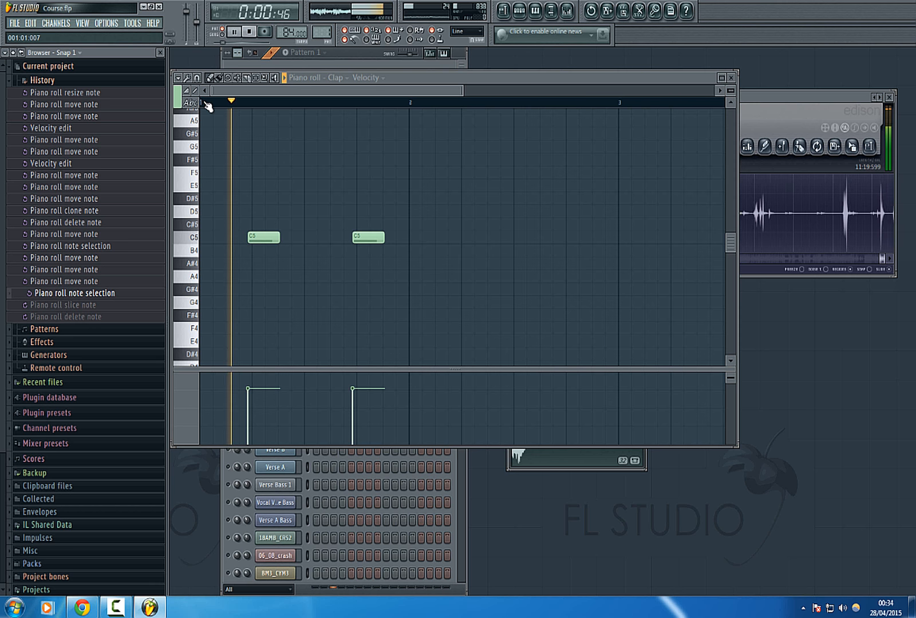
click(69, 81)
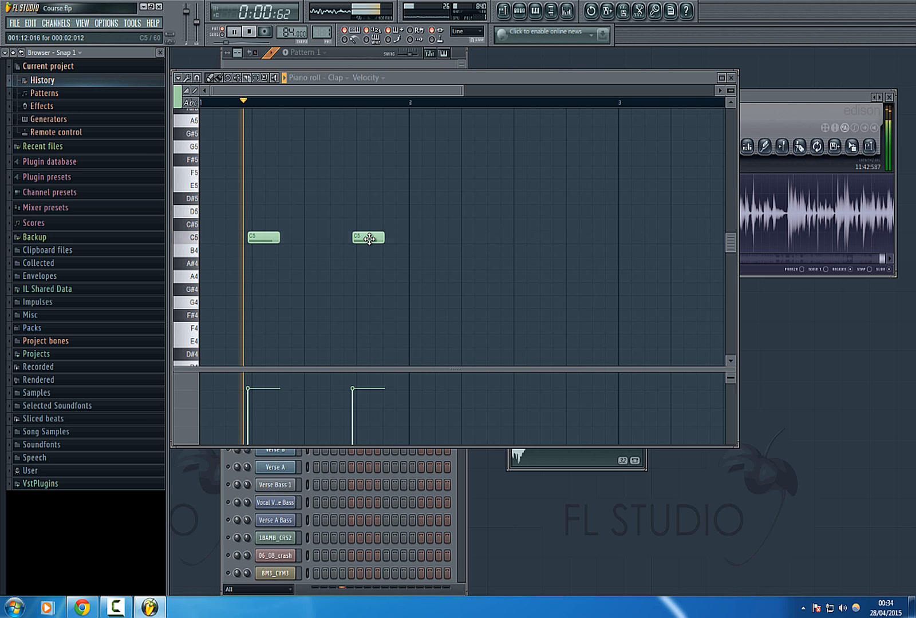
click(732, 79)
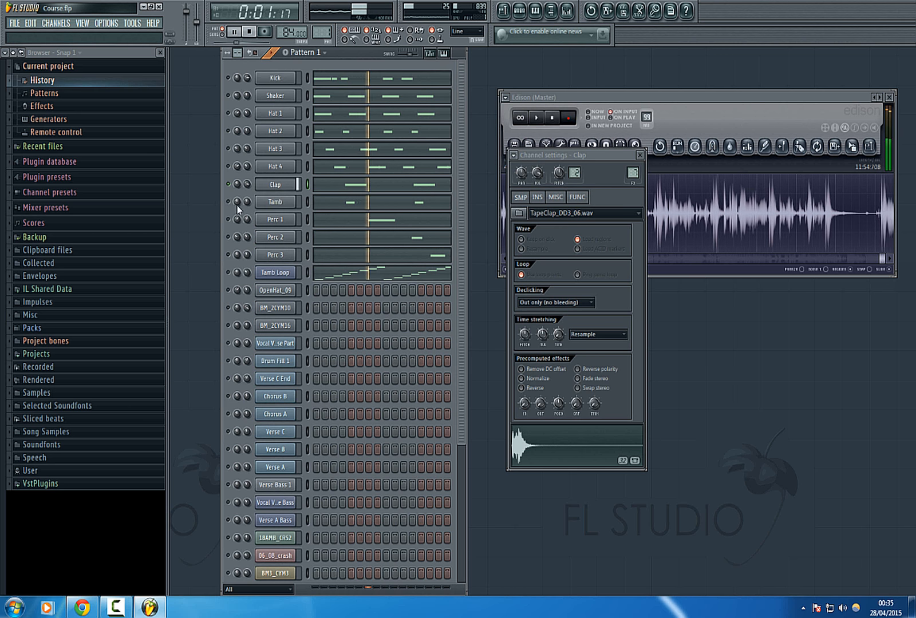
click(394, 205)
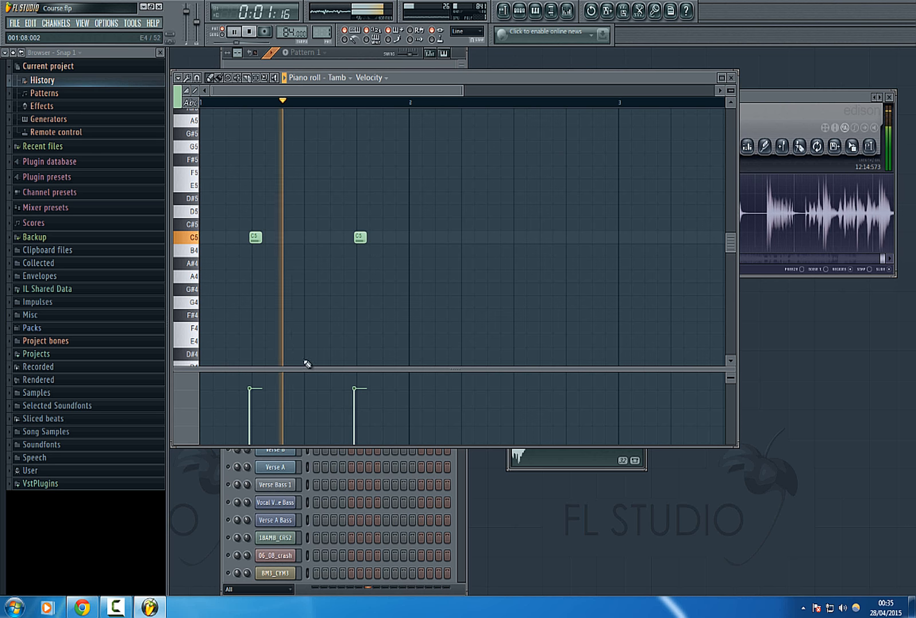
click(731, 78)
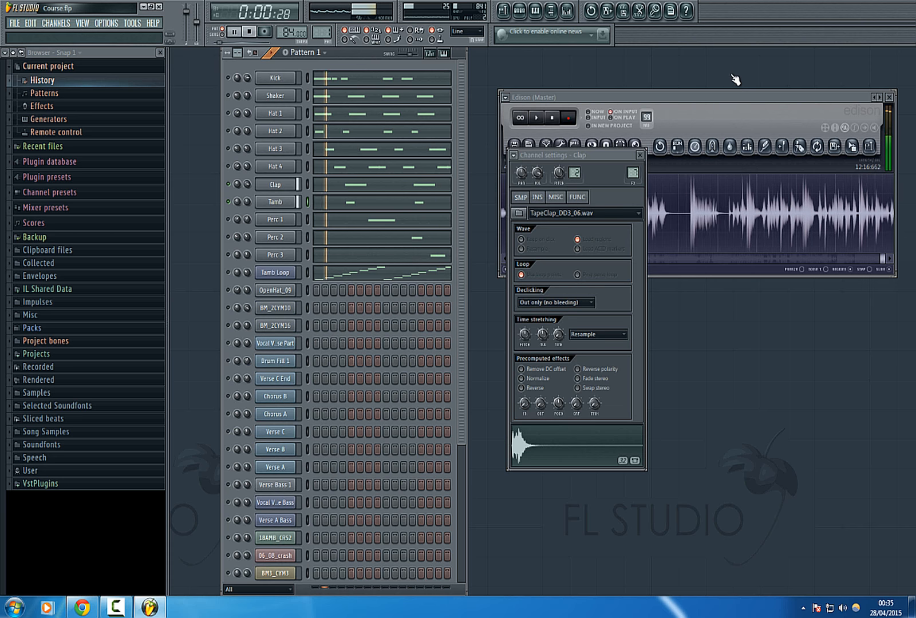
Make only Perc 1, Perc 2 and Perc 3 audible, listen to them in Pattern 1 and stop playback
click(229, 184)
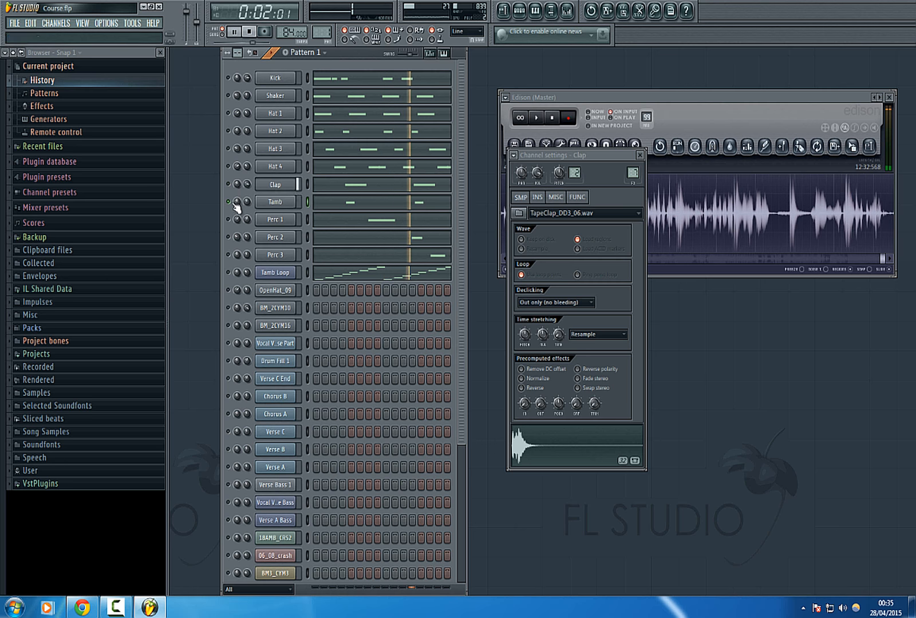
click(228, 202)
click(229, 219)
click(229, 237)
click(228, 255)
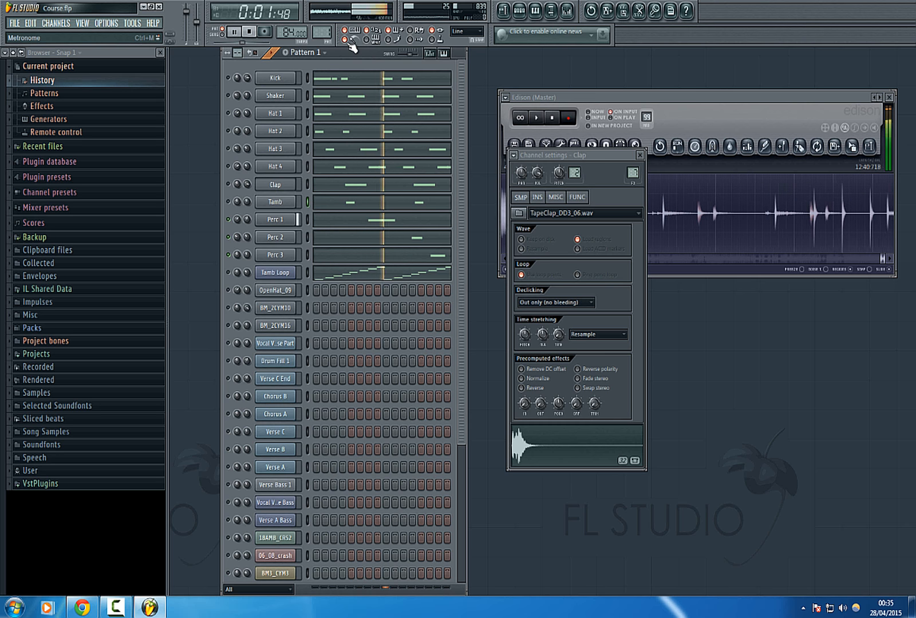
click(249, 31)
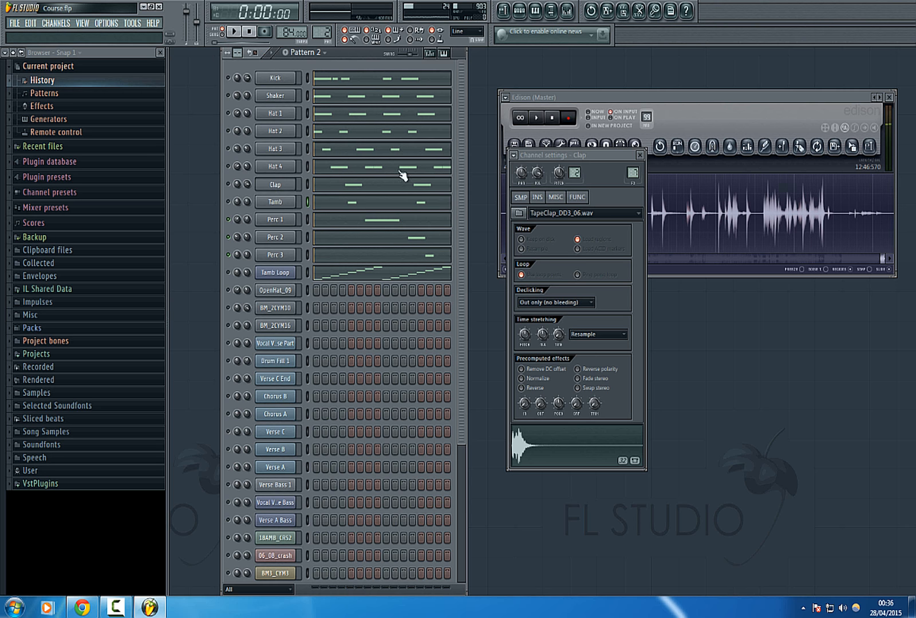
Examine the Perc 1 note of Pattern 2 in the piano roll, play the pattern's percussion and stop playback
click(371, 222)
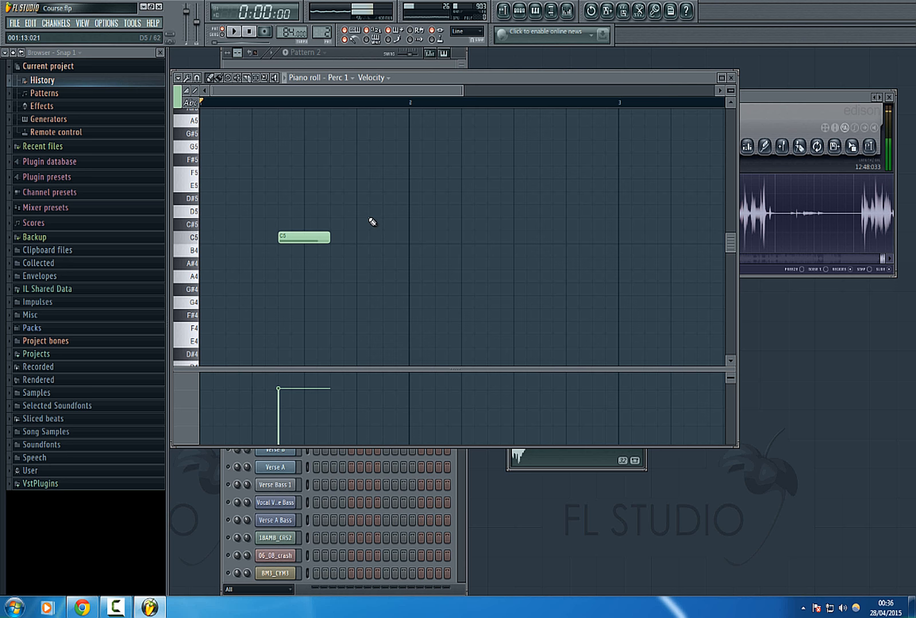
click(733, 78)
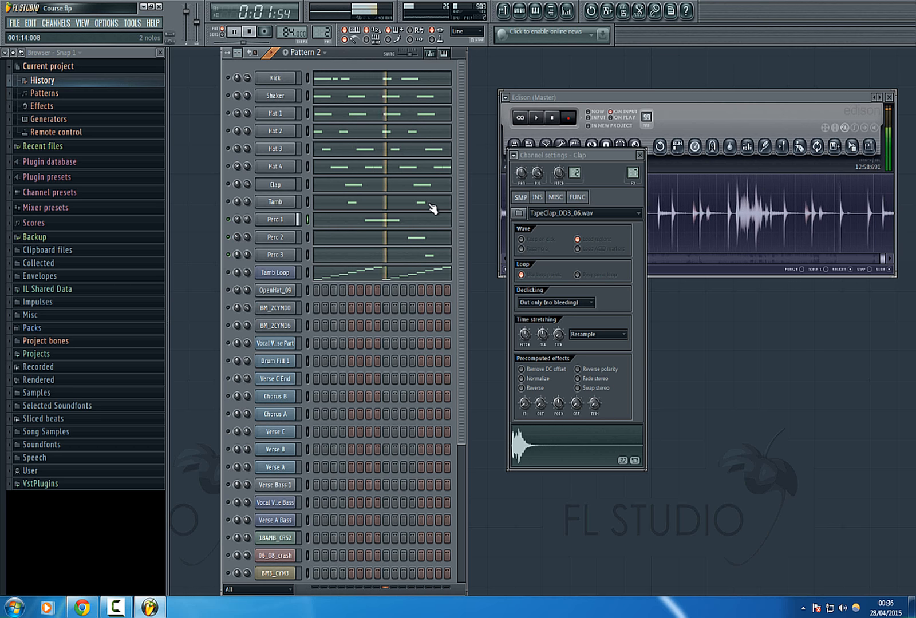
click(249, 31)
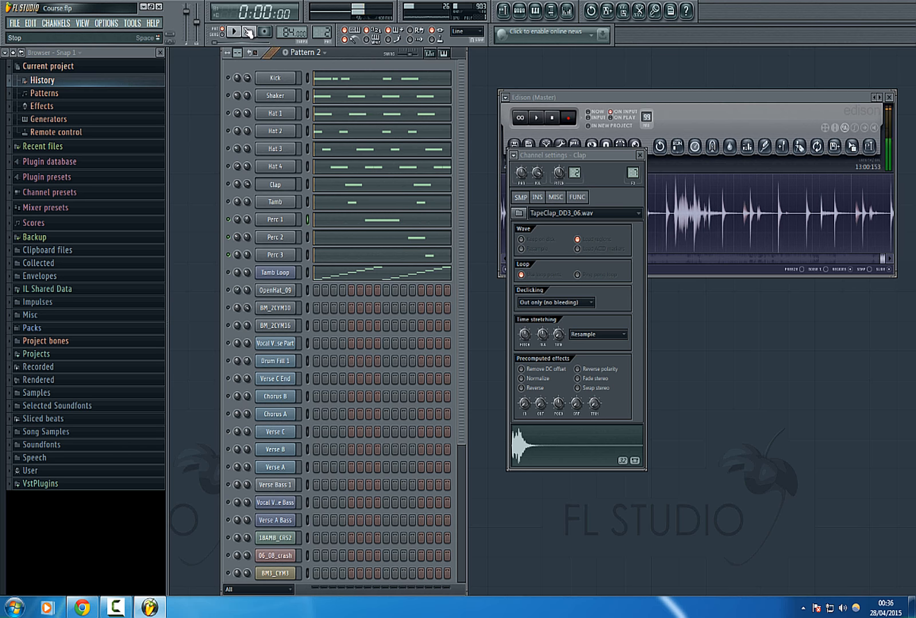
Examine the timing and velocity of the Perc 1 and Perc 2 notes of Pattern 2, closing each piano roll
click(389, 221)
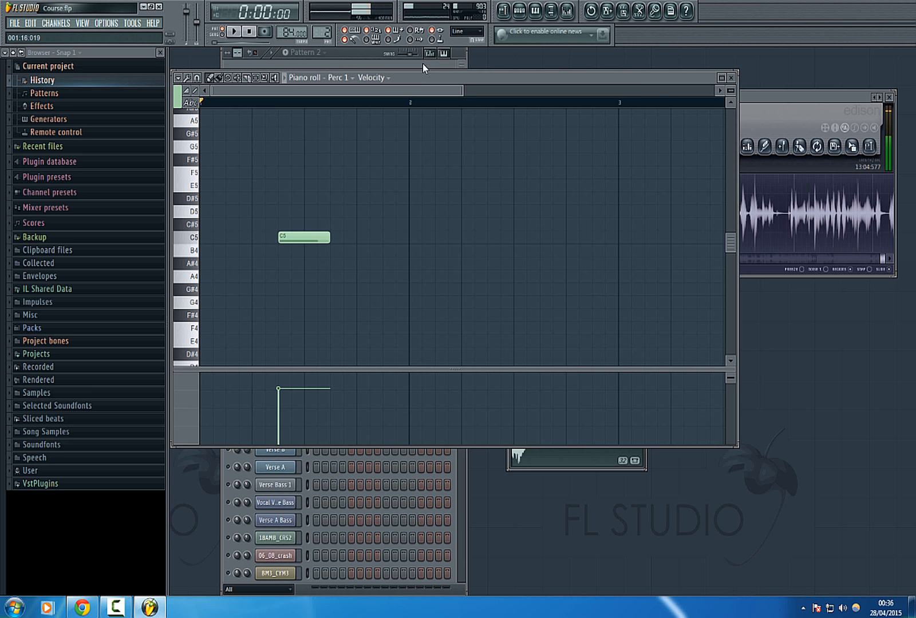
click(732, 79)
click(418, 240)
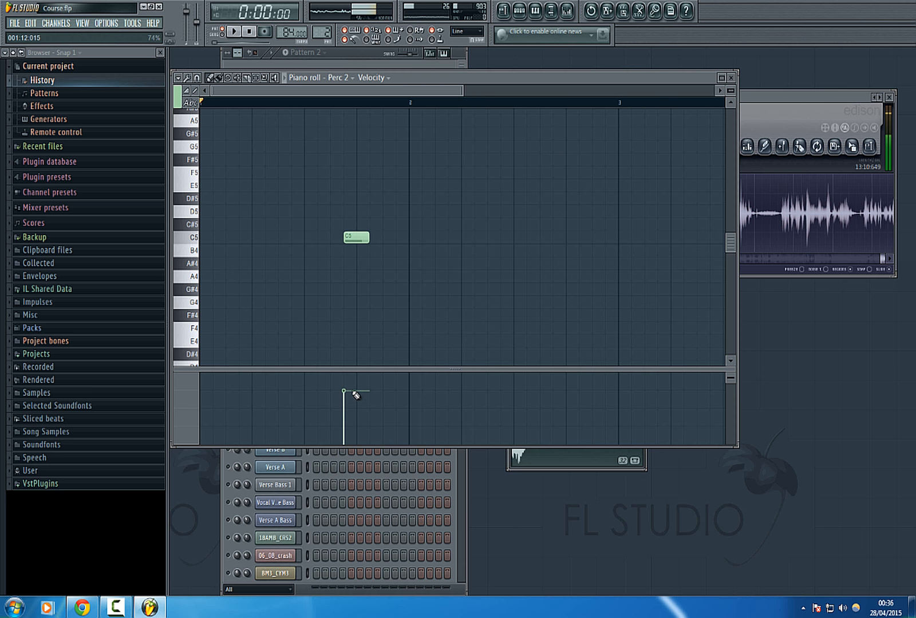
click(731, 78)
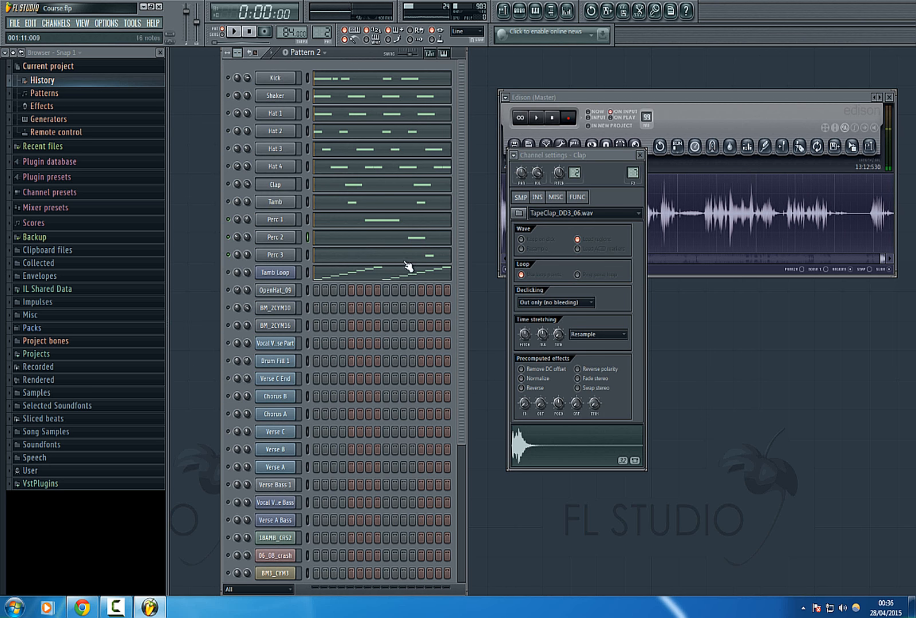
Examine the Perc 3 note of Pattern 2 in the piano roll, listen to the percussion in Patterns 2 and 1, and stop playback
click(410, 264)
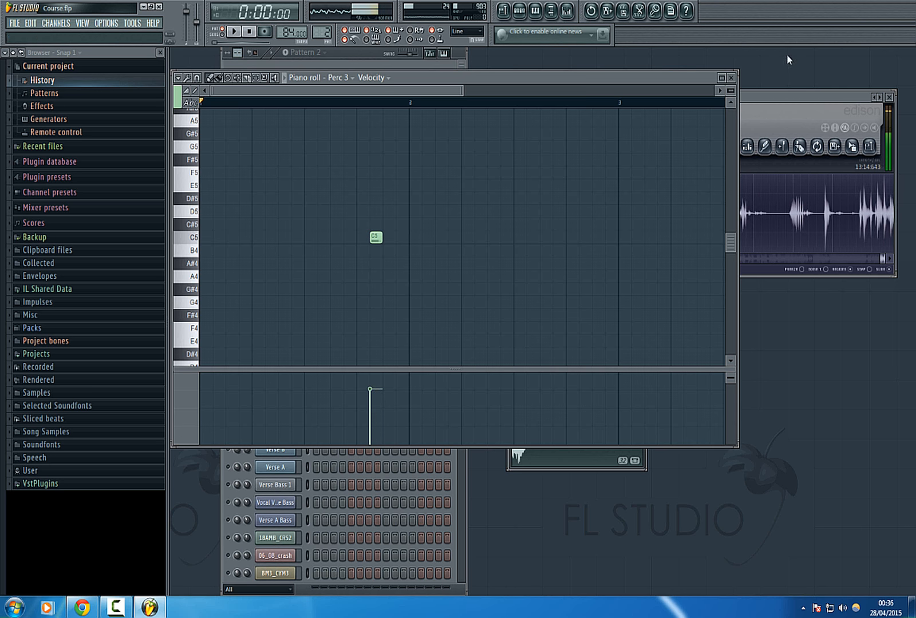
click(731, 79)
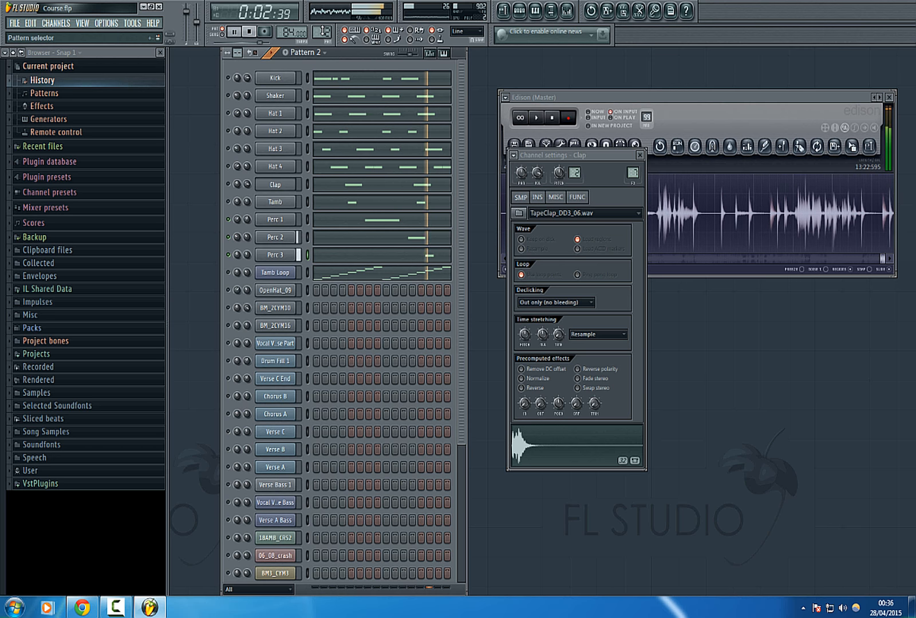
scroll(322, 32, down, 1)
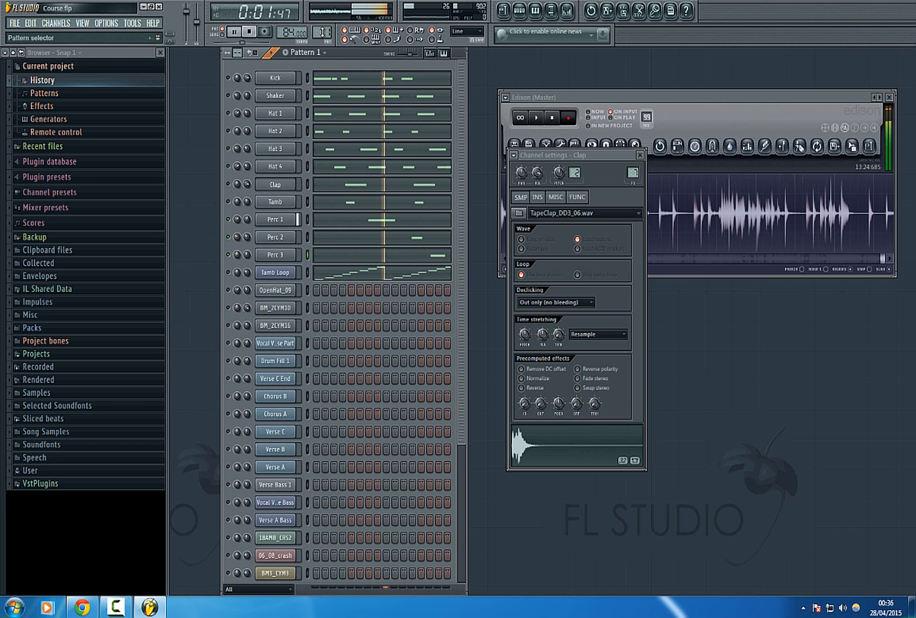
click(250, 32)
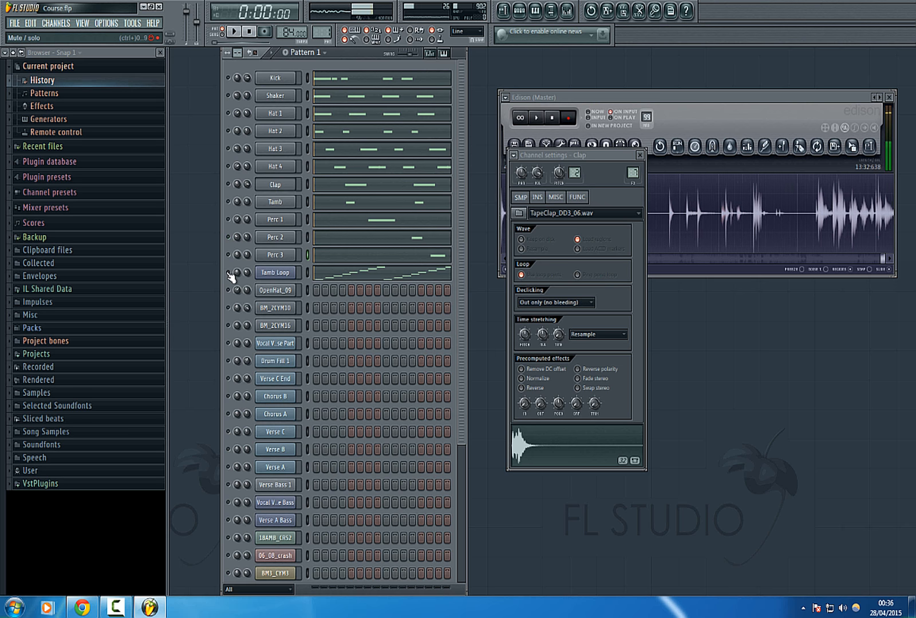
Open the Tamb Loop slices of Pattern 2 in the piano roll and solo the Tamb Loop channel
click(358, 278)
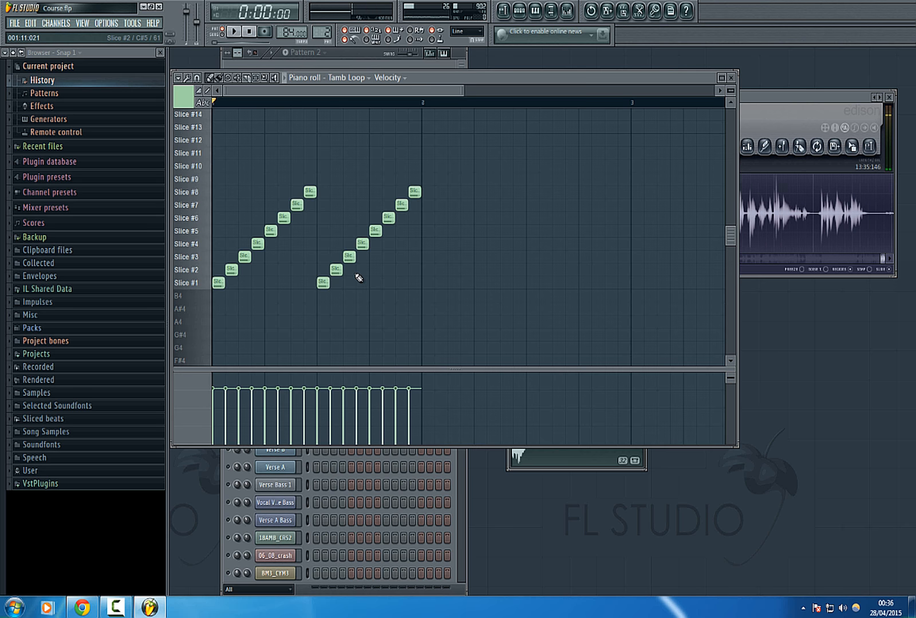
click(233, 33)
click(232, 33)
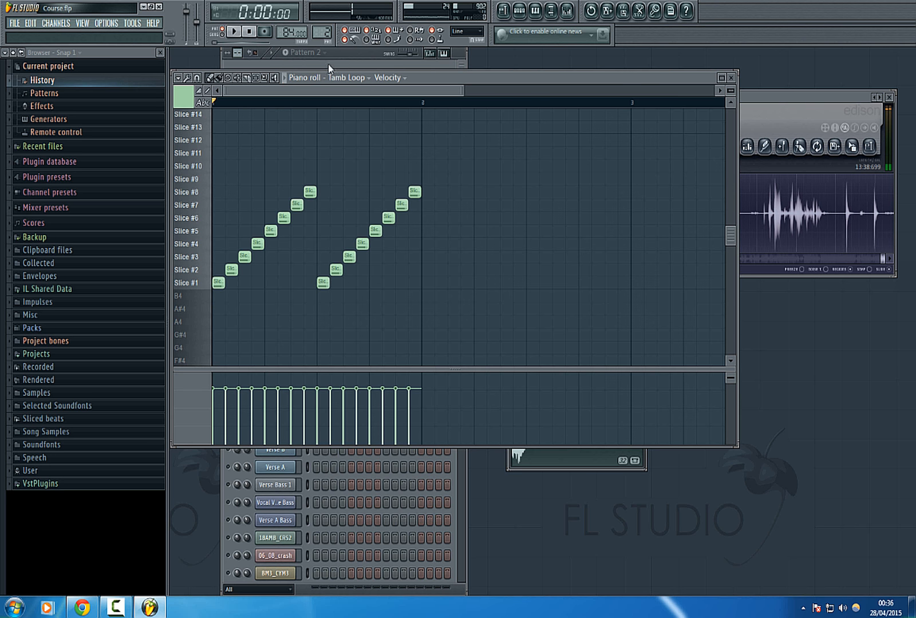
click(328, 64)
click(231, 271)
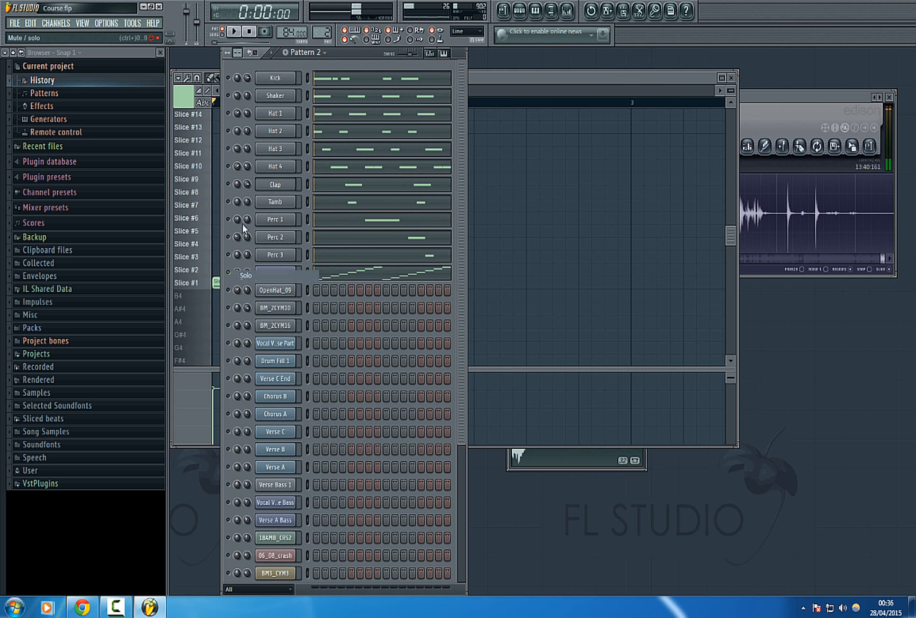
Play the soloed Tamb Loop of Pattern 2 while viewing its slices in the piano roll, and stop playback
click(235, 32)
click(511, 81)
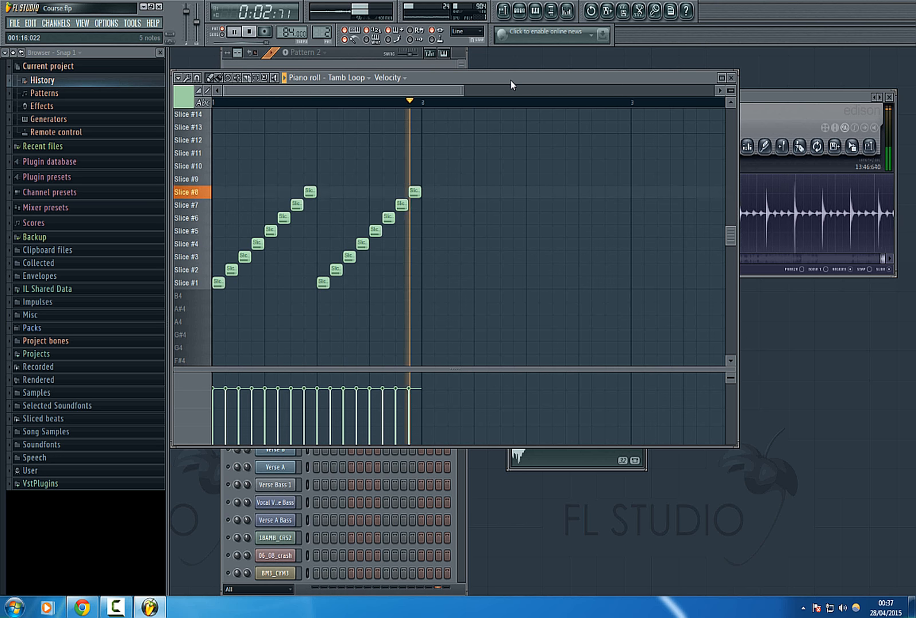
click(250, 32)
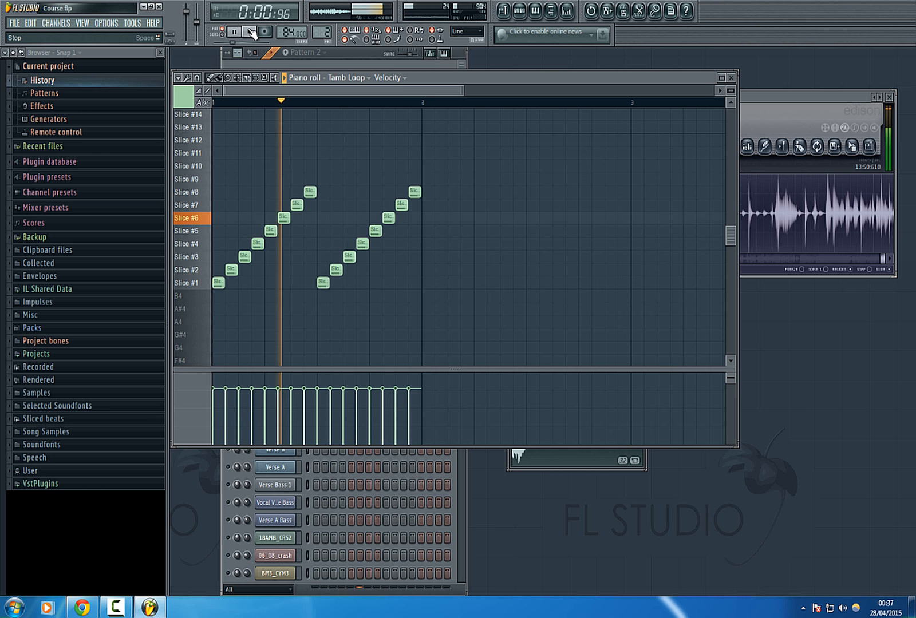
click(250, 32)
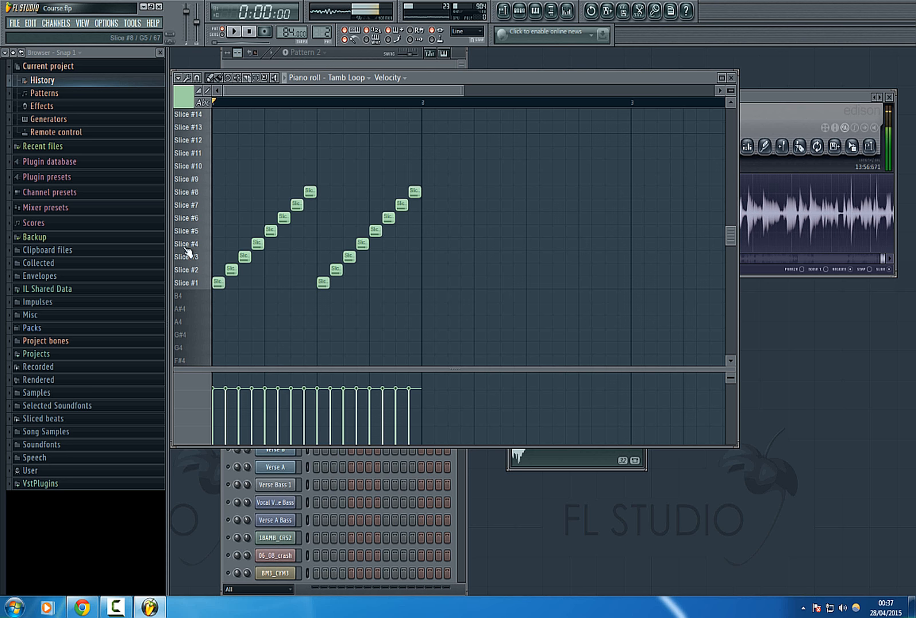
click(233, 31)
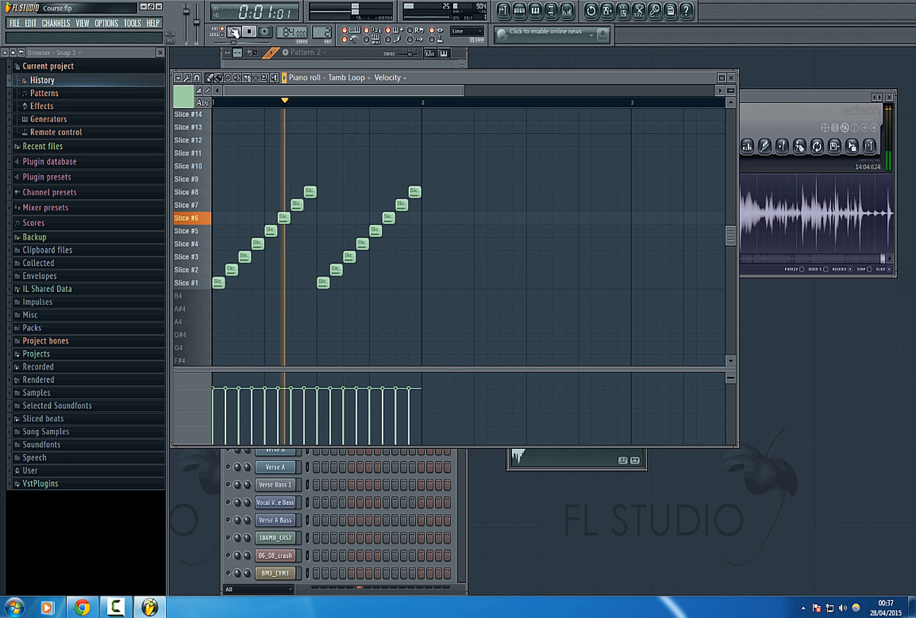
click(249, 31)
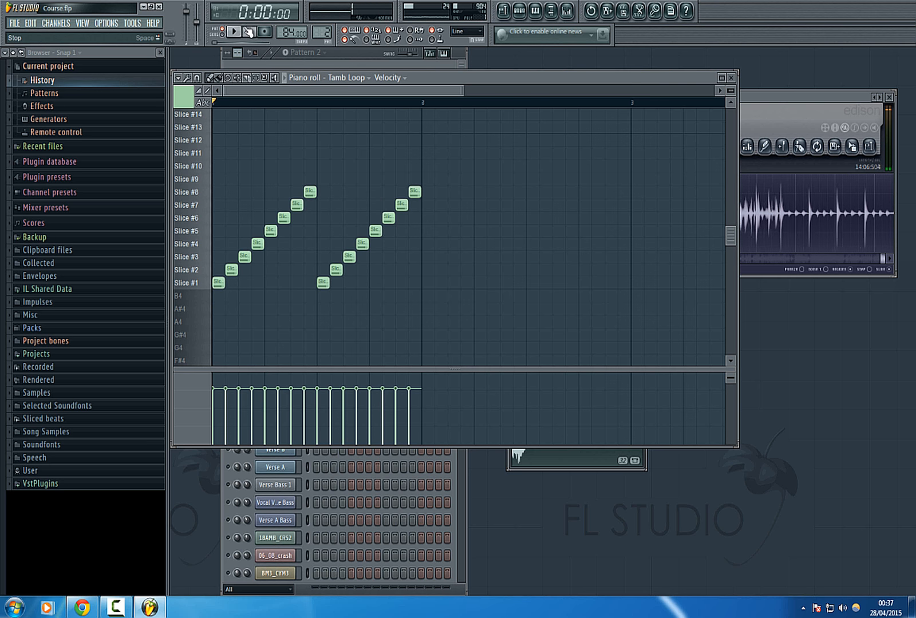
Examine the timing of the Tamb Loop slices of Pattern 1 in the piano roll and play the pattern
drag(323, 32, 323, 37)
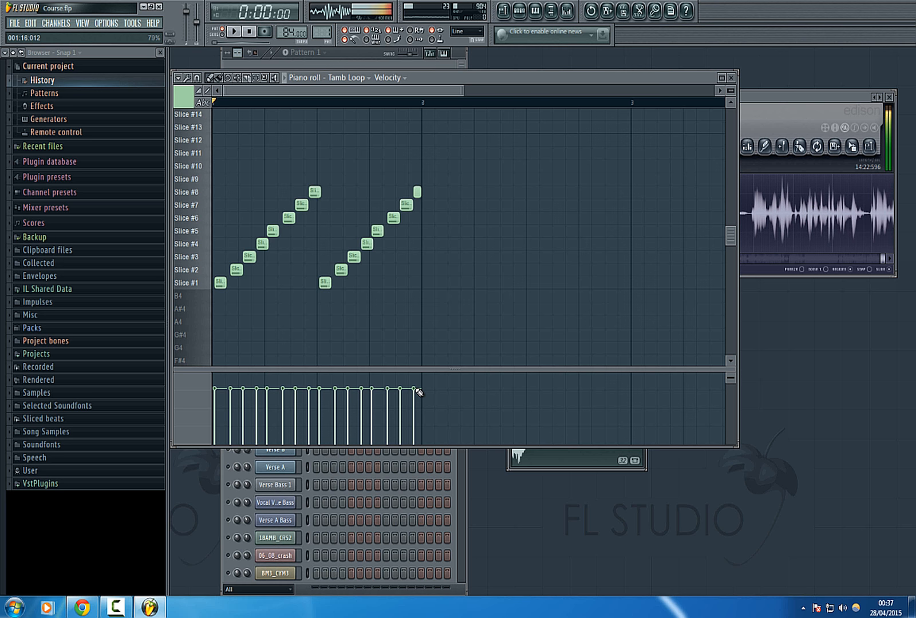
scroll(320, 91, up, 5)
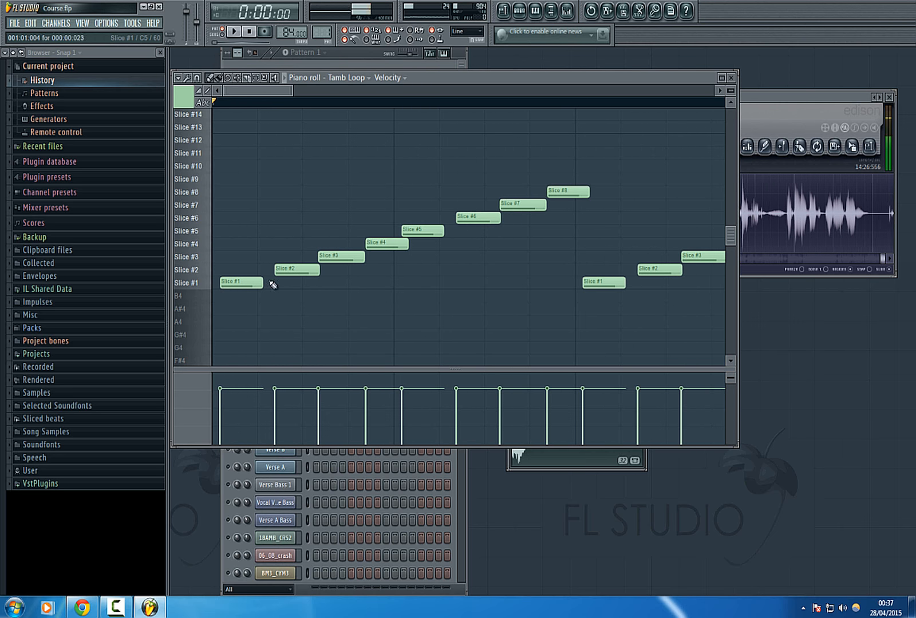
click(381, 240)
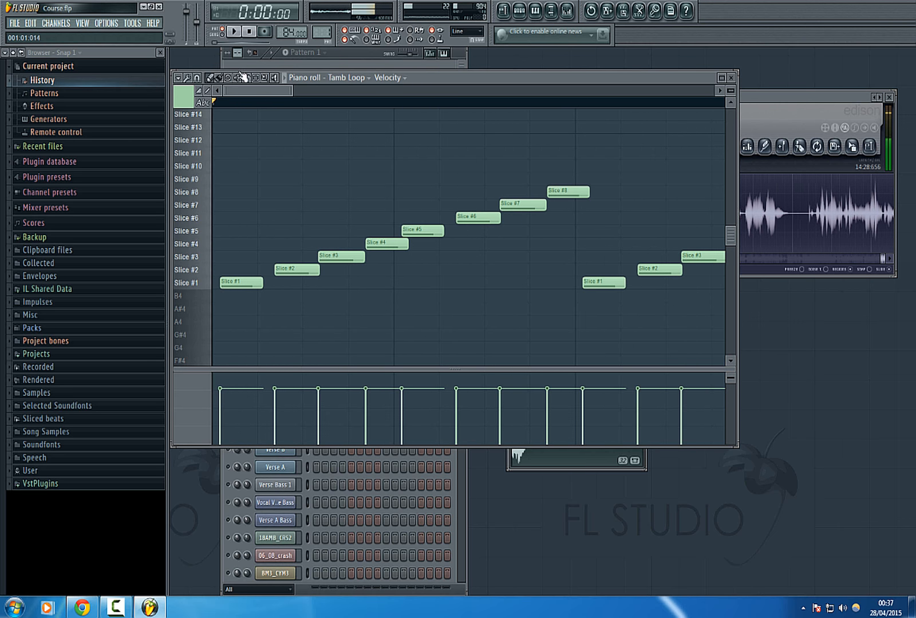
click(233, 31)
scroll(320, 91, down, 4)
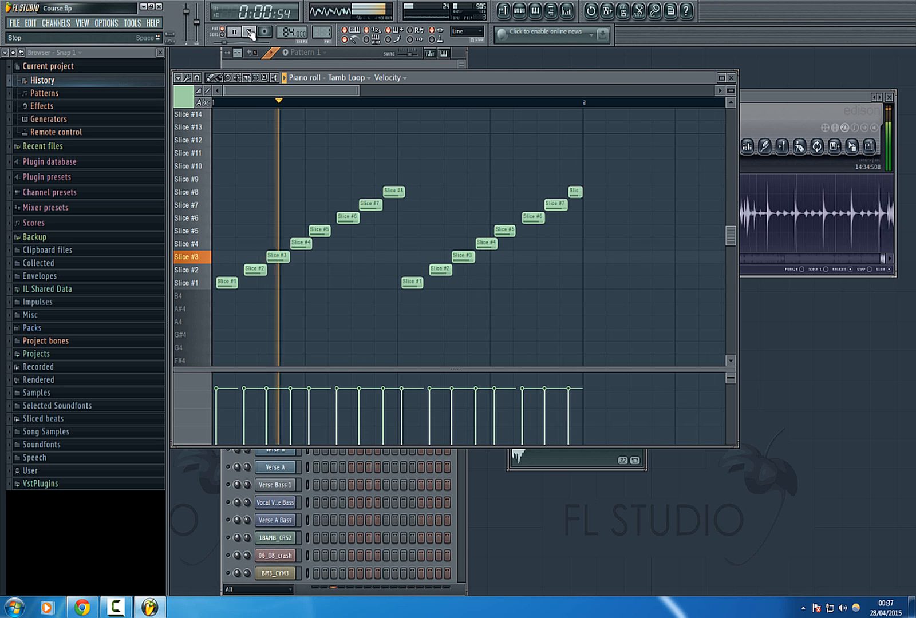
Toggle the muting of Hat 2, Hat 3 and Hat 4 to hear them against the Tamb Loop in Pattern 1, and stop playback
click(357, 51)
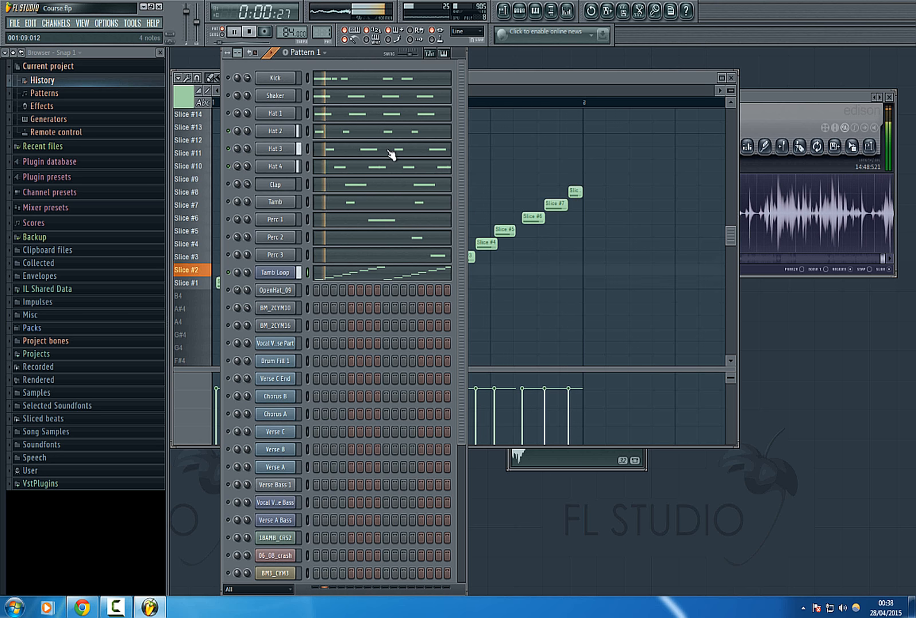
click(229, 131)
click(229, 149)
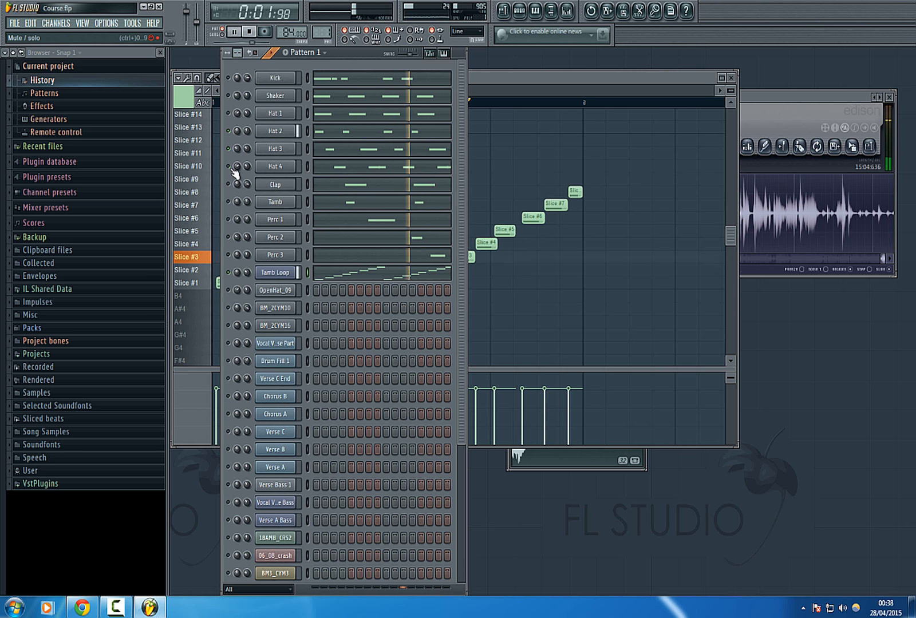
click(231, 166)
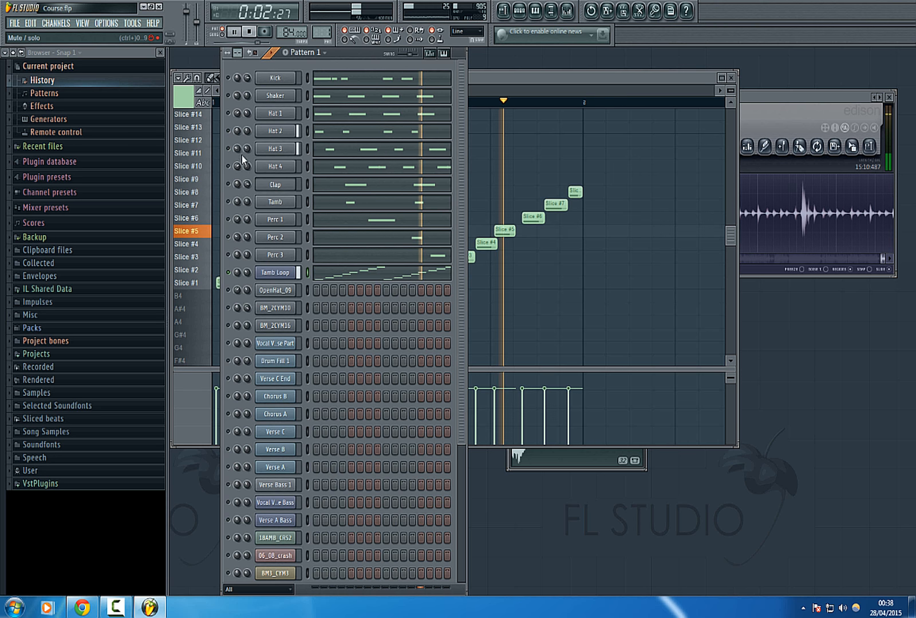
click(249, 33)
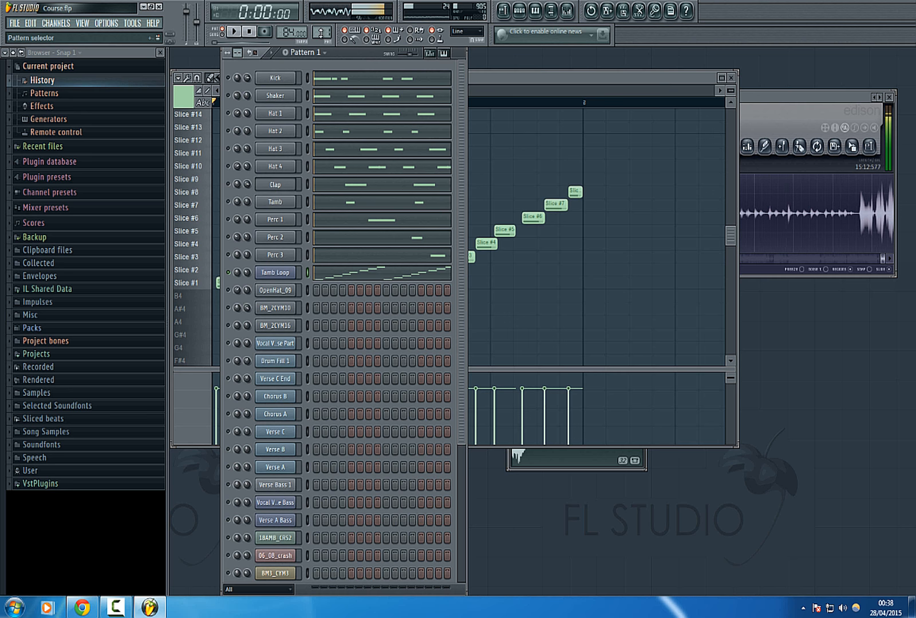
Select all Tamb Loop slices of Pattern 2, change the piano roll's snap setting and shift the slices slightly later
scroll(321, 32, up, 1)
click(358, 276)
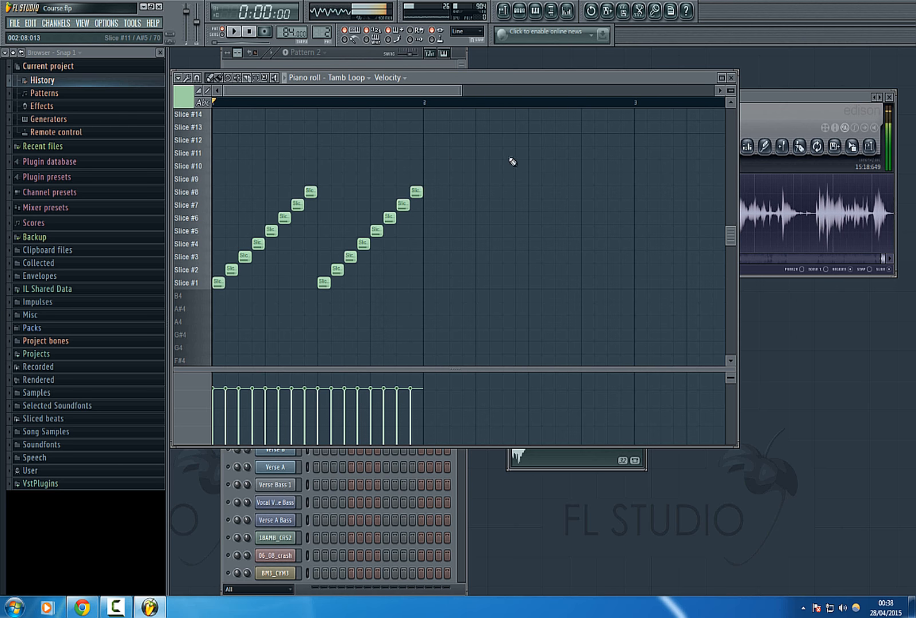
drag(544, 135, 34, 429)
scroll(247, 182, up, 2)
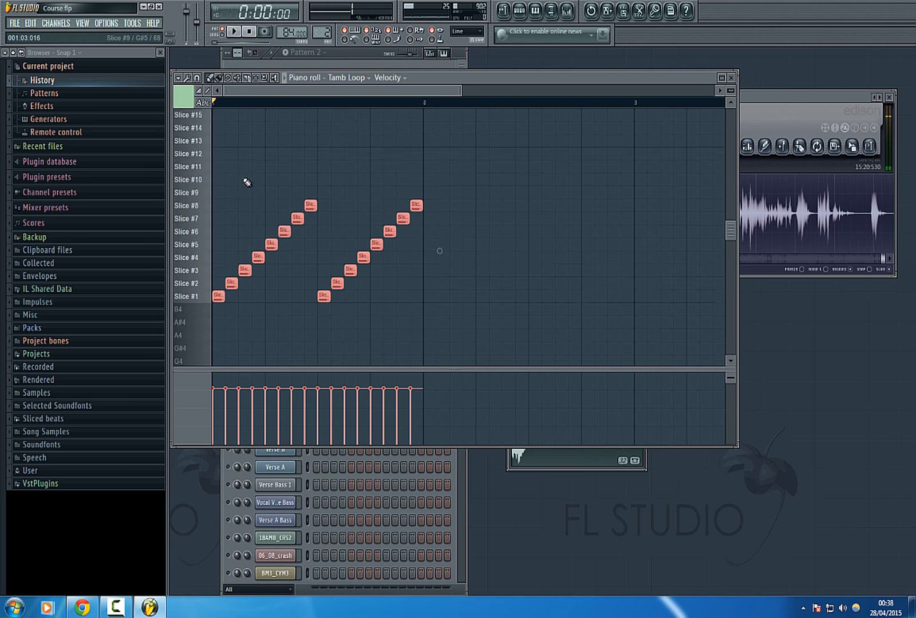
scroll(257, 96, up, 5)
click(178, 77)
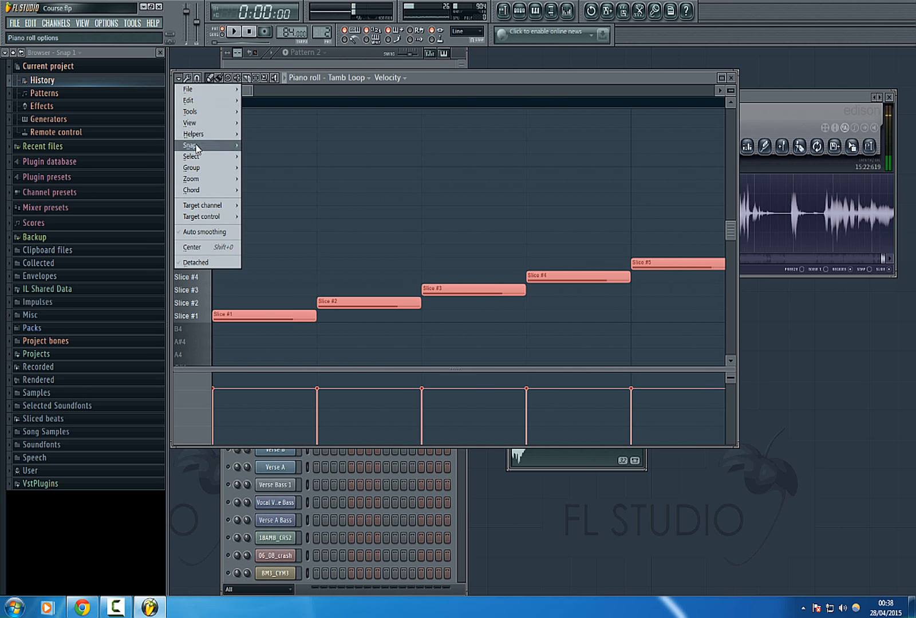
mouse_move(197, 147)
click(267, 189)
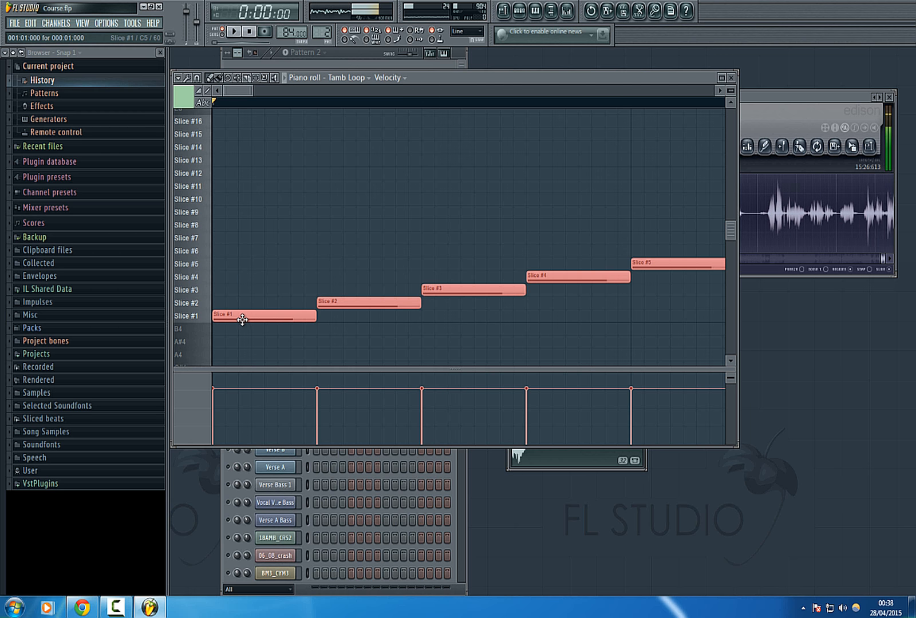
drag(242, 319, 254, 320)
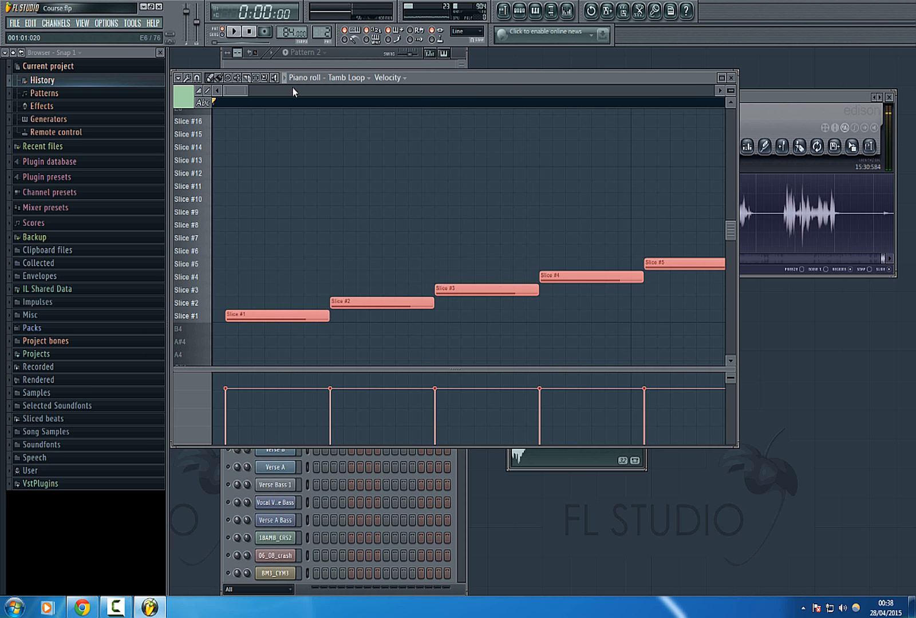
Slice the final Slice #8 note at the bar 2 line and delete the part extending past it
scroll(705, 268, down, 5)
scroll(364, 267, up, 5)
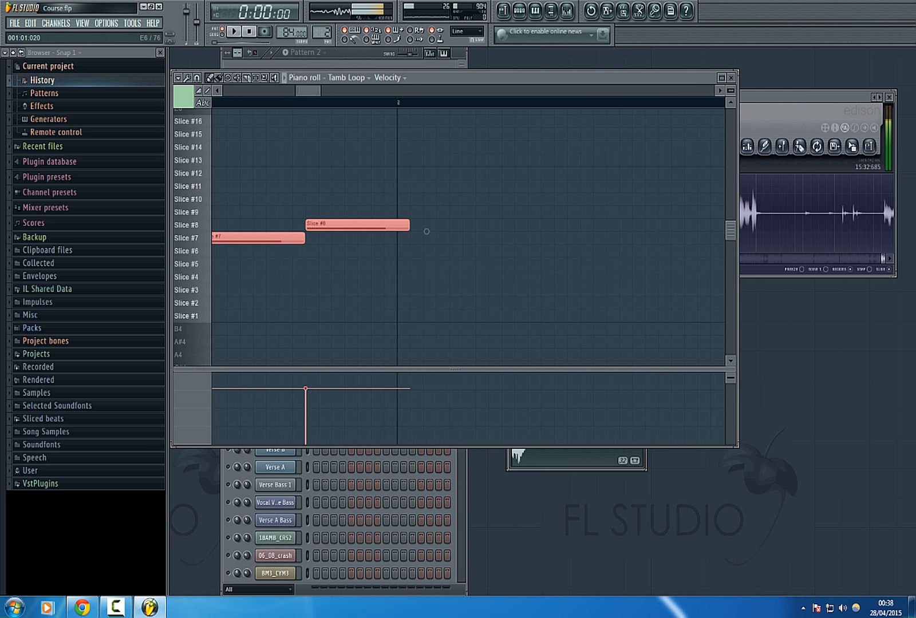
mouse_move(426, 232)
mouse_down()
mouse_move(438, 238)
mouse_move(412, 274)
mouse_up()
right_click(412, 223)
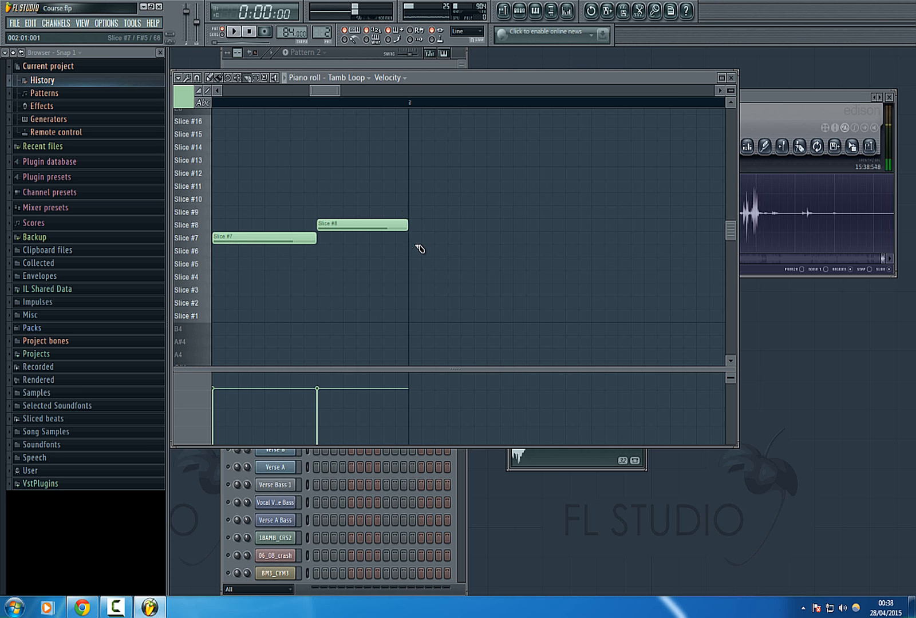
Play the shifted Tamb Loop of Pattern 2 from its start to check its timing, and stop playback
drag(321, 89, 144, 144)
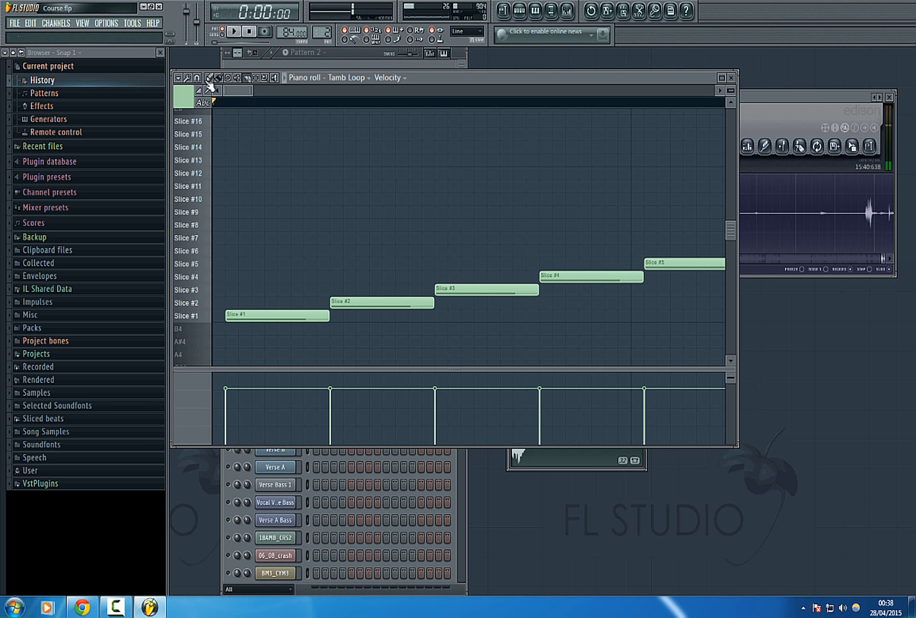
click(236, 32)
drag(252, 91, 276, 90)
click(252, 32)
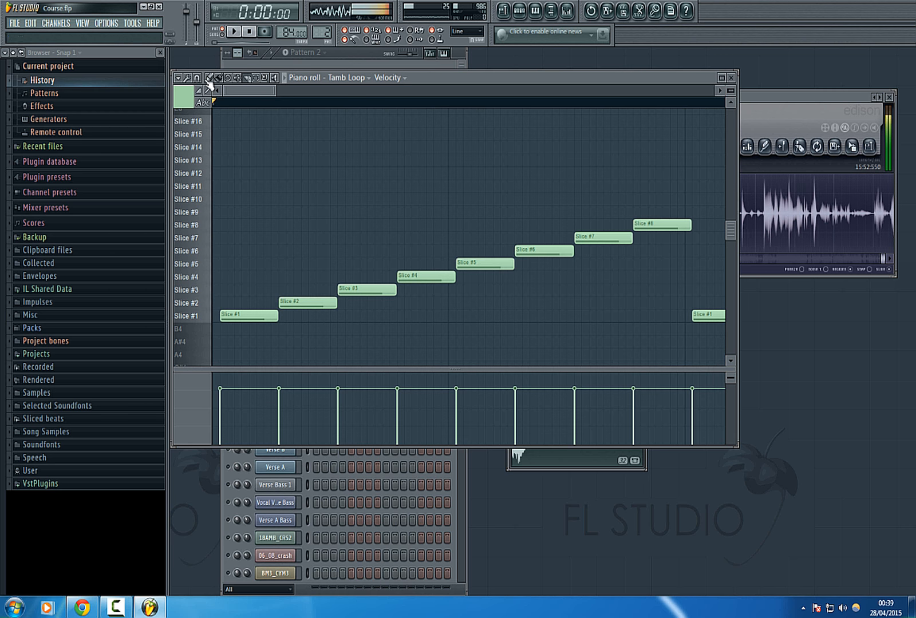
Select the first Slice #1 to Slice #4 notes and stretch their timing slightly in small increments while listening to the pattern
drag(237, 246, 439, 351)
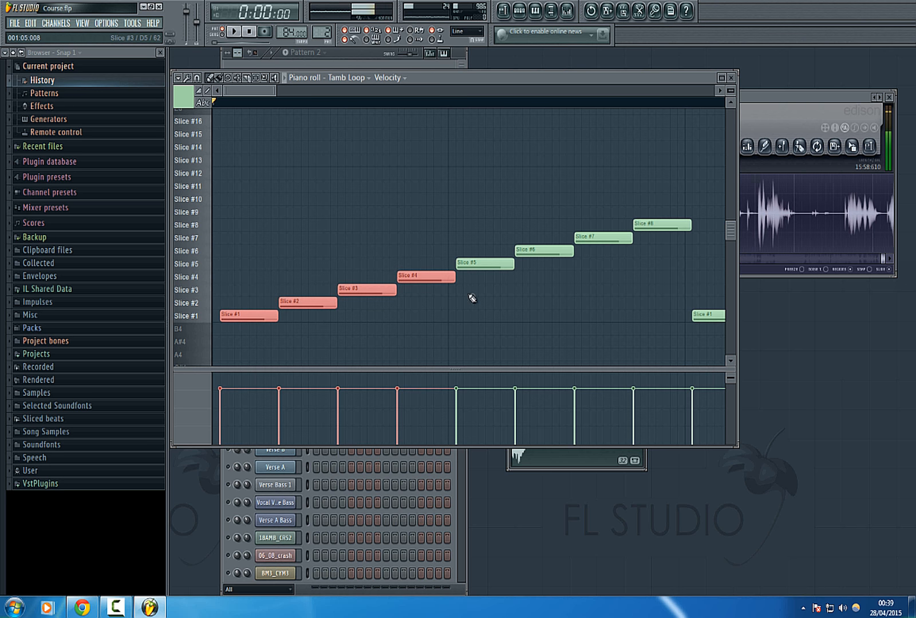
drag(471, 295, 480, 296)
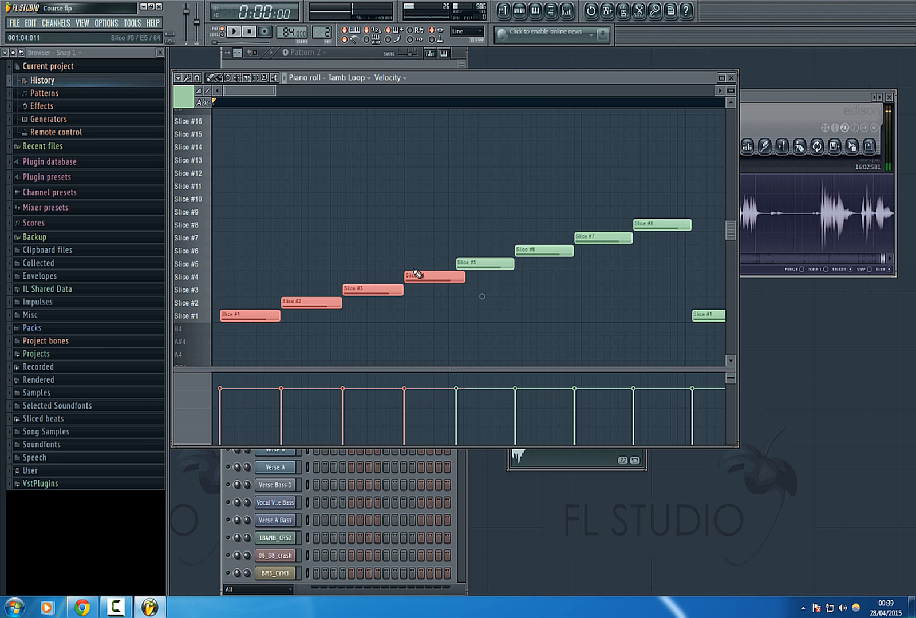
key(space)
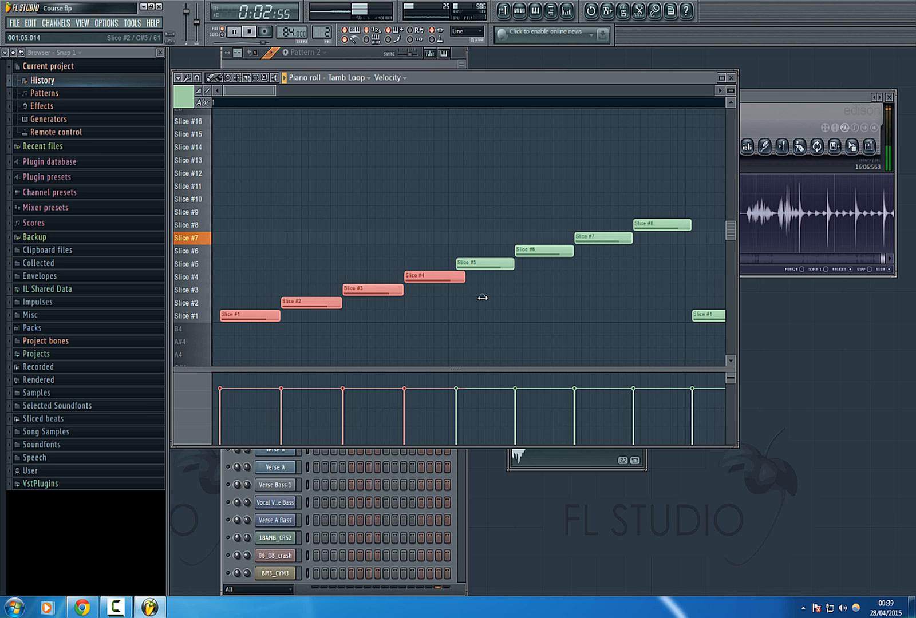
drag(482, 296, 484, 297)
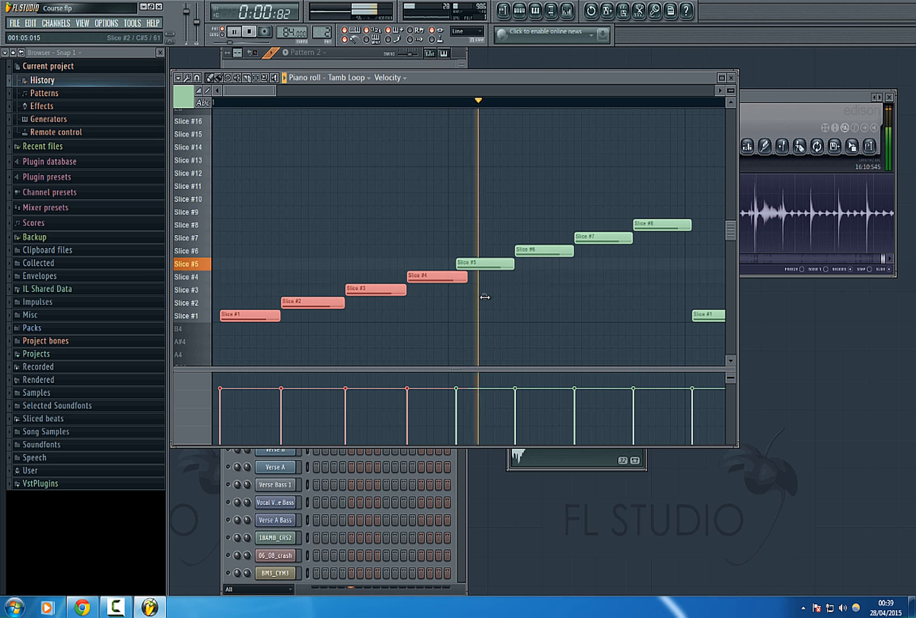
key(space)
Select the first Slice #5 to Slice #8 notes, stretch their timing slightly longer, and play the pattern to check them
drag(264, 90, 280, 93)
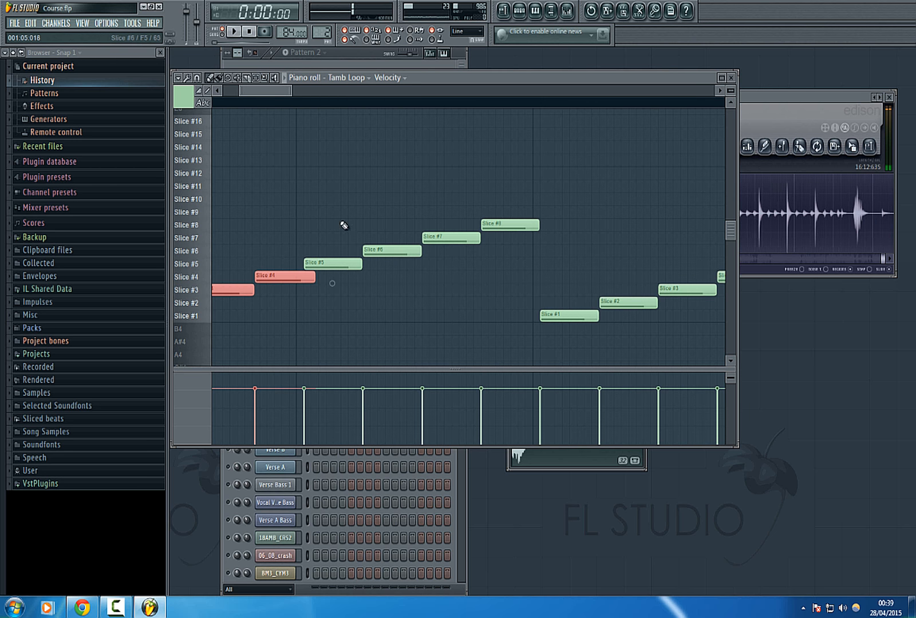
mouse_move(335, 196)
mouse_down()
mouse_move(483, 281)
mouse_move(514, 282)
mouse_up()
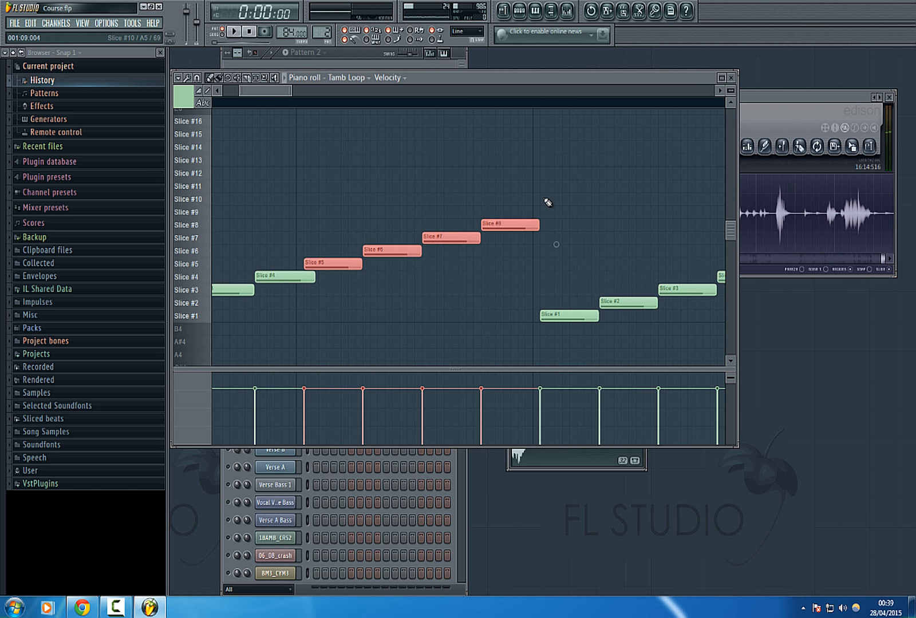
drag(557, 242, 566, 243)
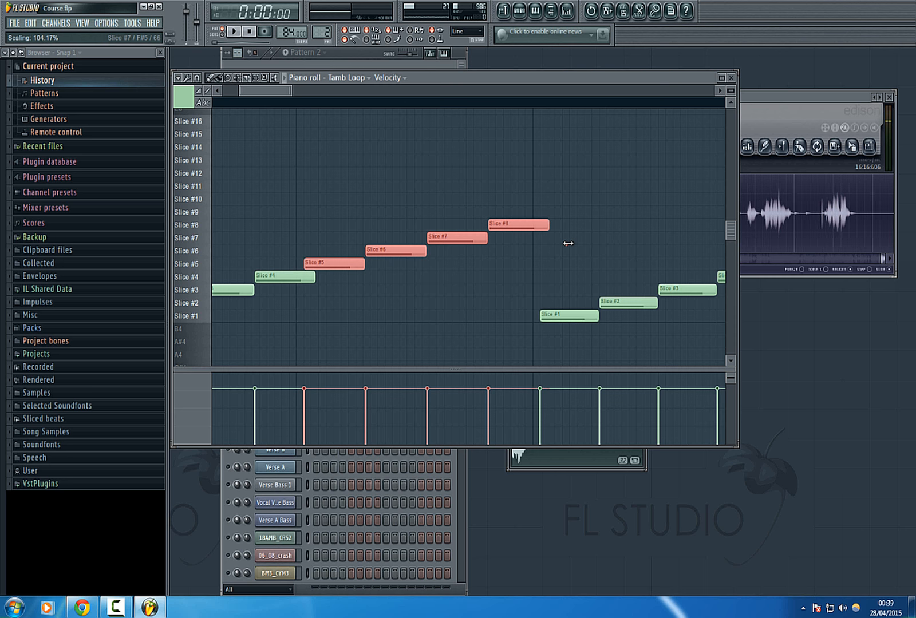
click(236, 33)
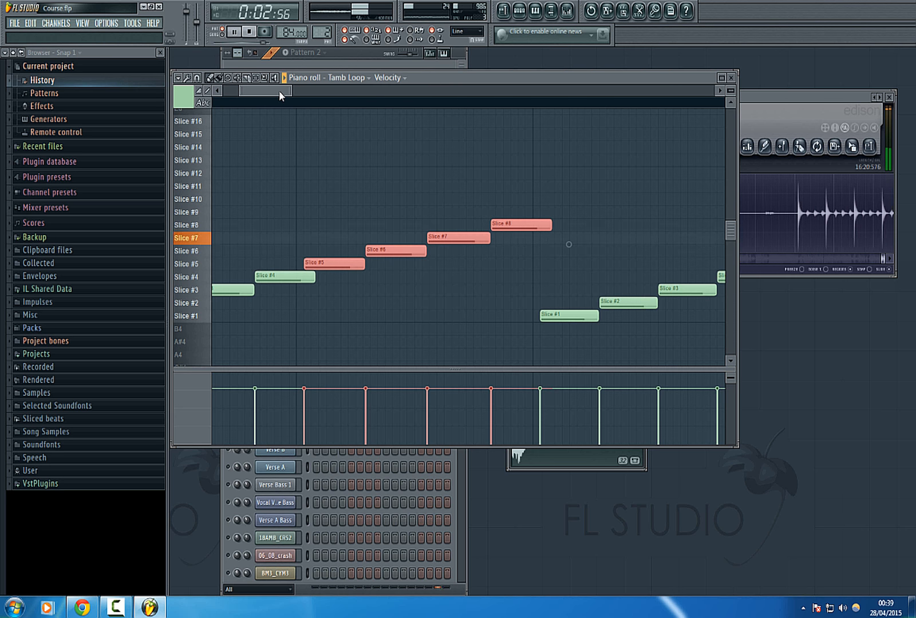
key(space)
Change the piano roll's snap setting, select the time range of bar 1's first half and play the Tamb Loop slices in it
drag(280, 91, 354, 91)
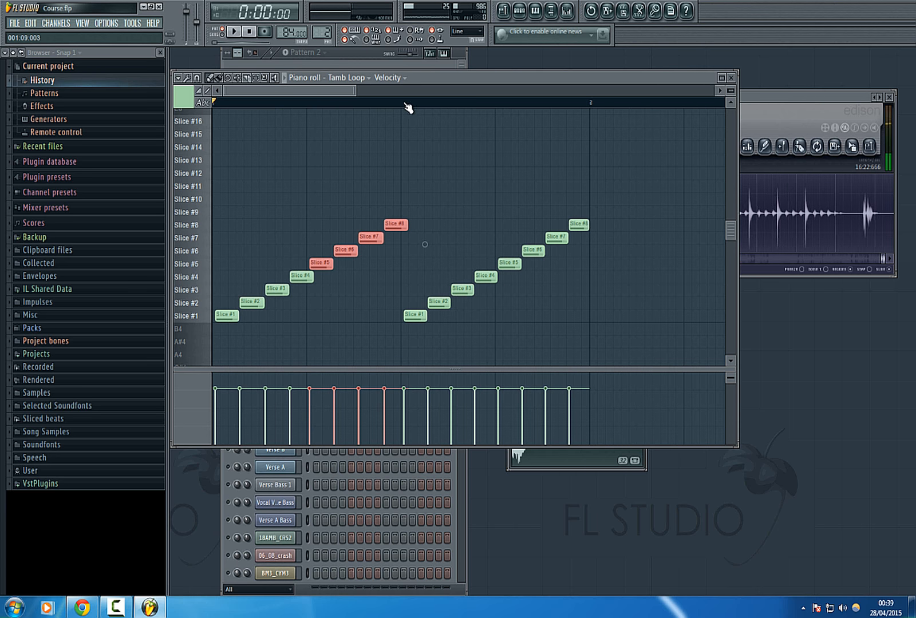
click(178, 78)
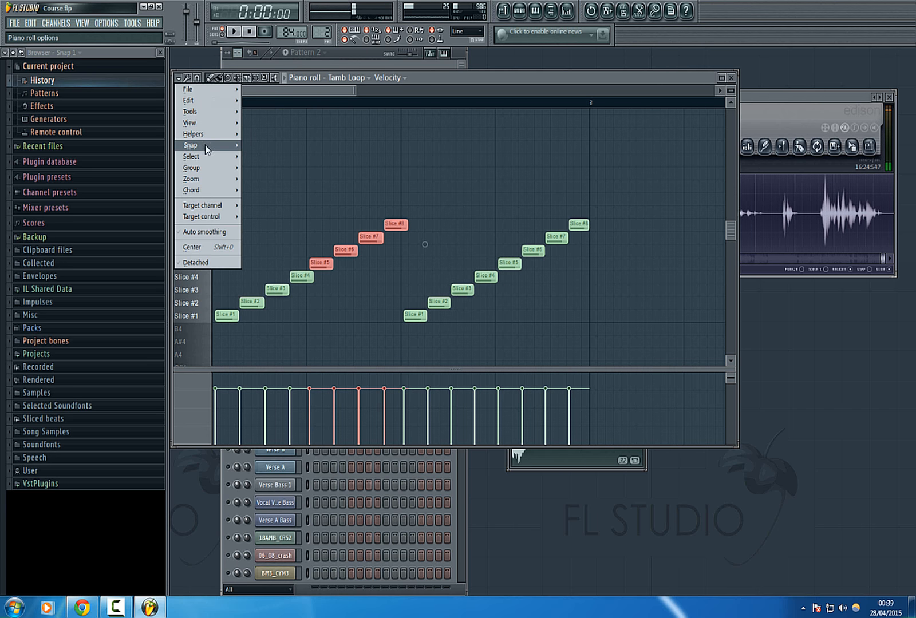
mouse_move(205, 144)
click(261, 160)
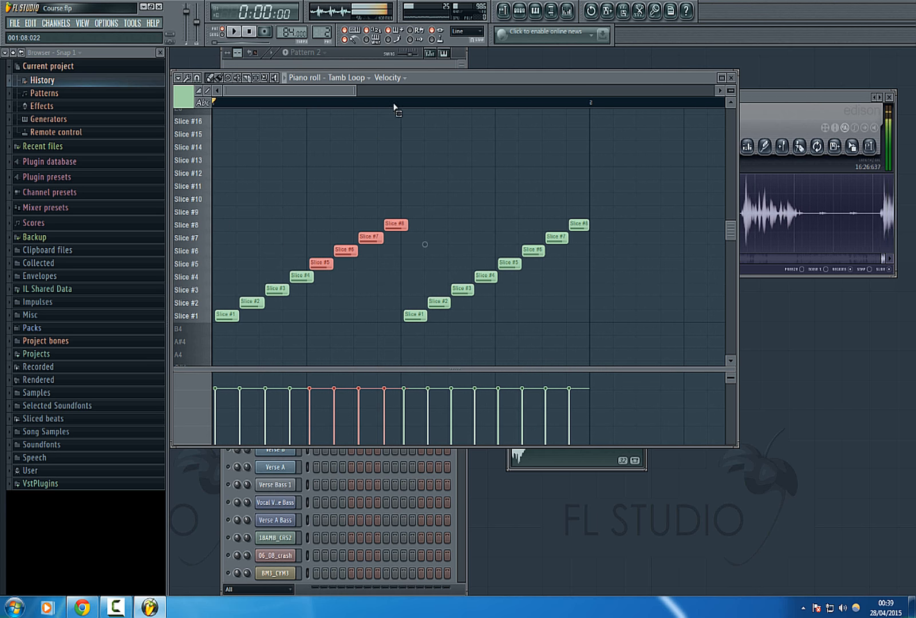
drag(394, 107, 213, 103)
key(space)
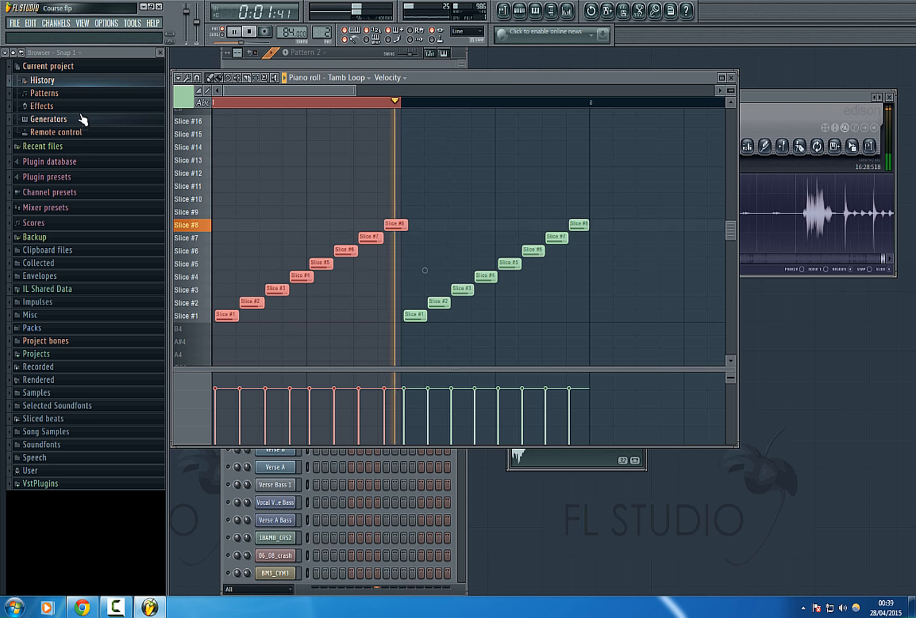
key(space)
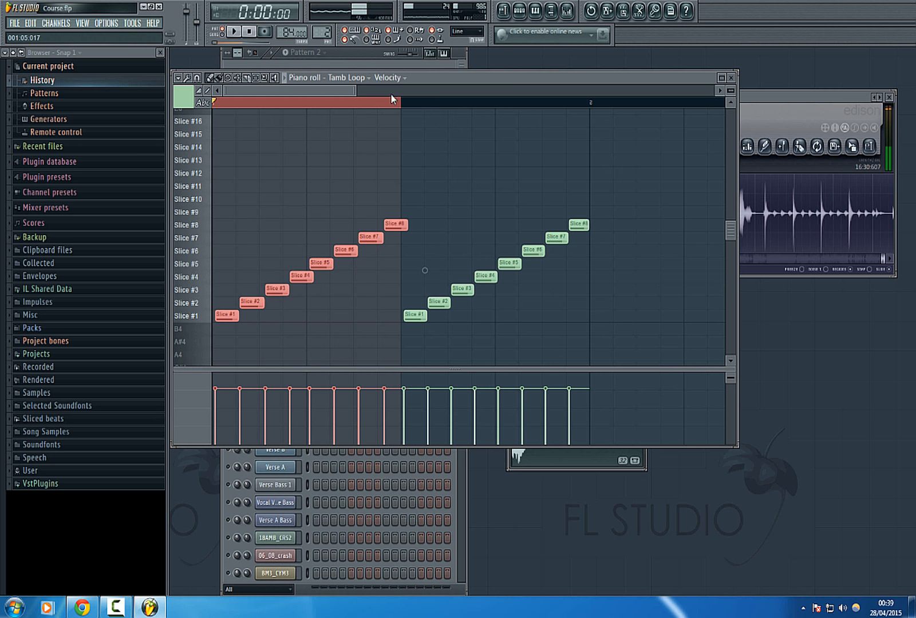
Select and play the second half of bar 1 to compare its unstretched slices, clear the selection and stop playback
drag(402, 109, 588, 149)
key(space)
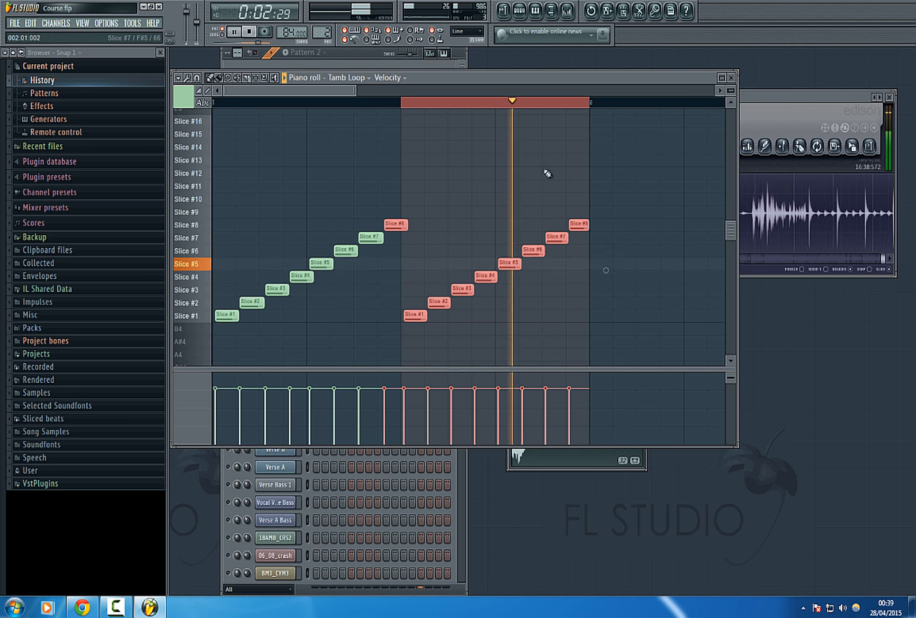
click(402, 102)
key(space)
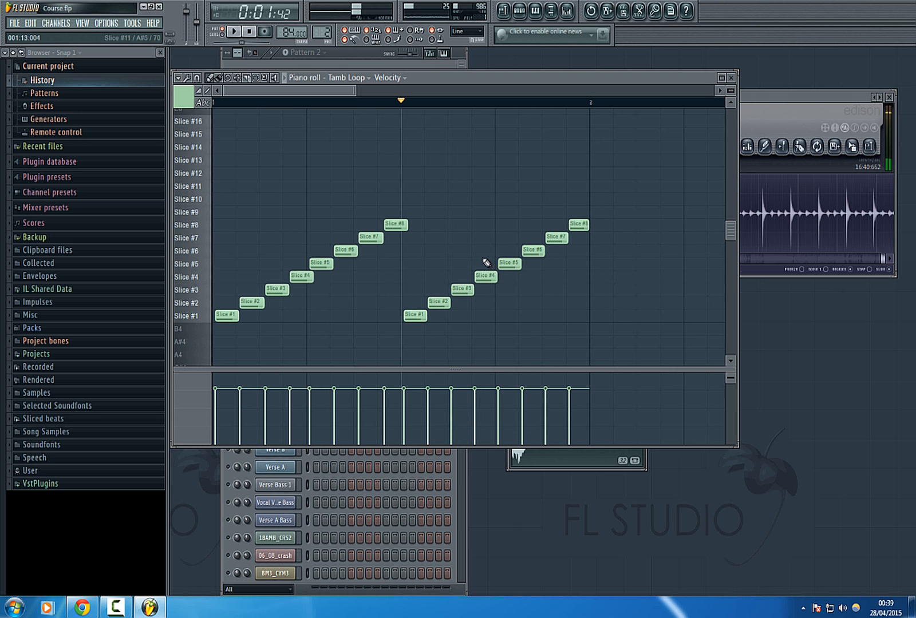
Replace the second half's eight slices with a copy of the stretched first eight, and trim the final Slice #8 at bar 2
drag(630, 179, 413, 357)
key(Delete)
drag(464, 166, 421, 313)
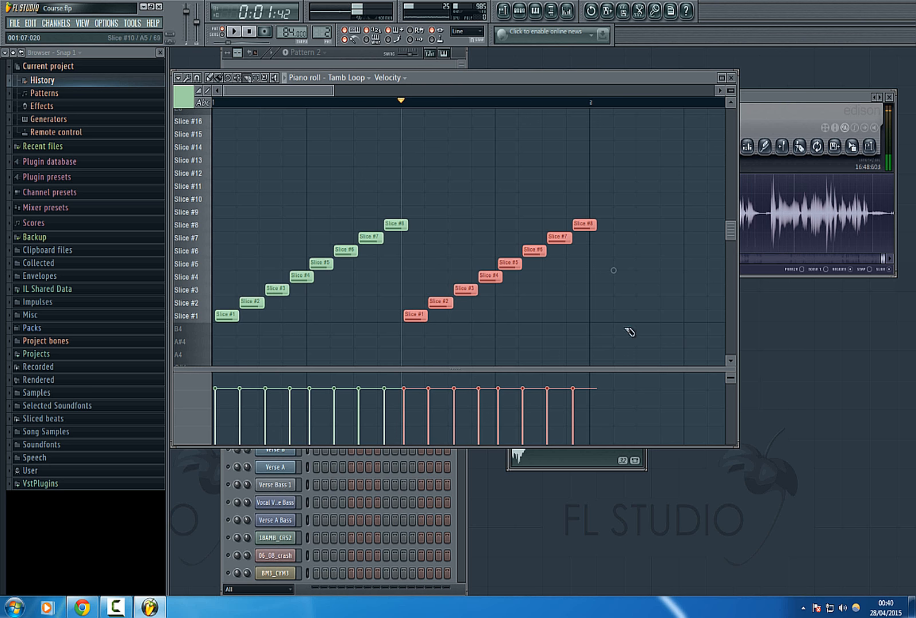
drag(595, 244, 596, 245)
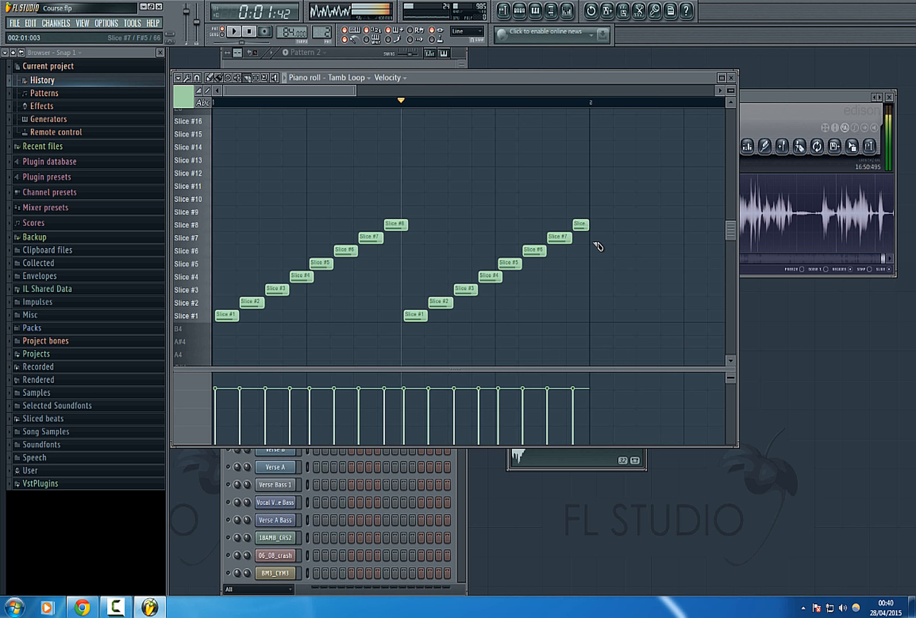
Play the edited Tamb Loop of Pattern 2 from its start, stop playback and close the piano roll
click(254, 33)
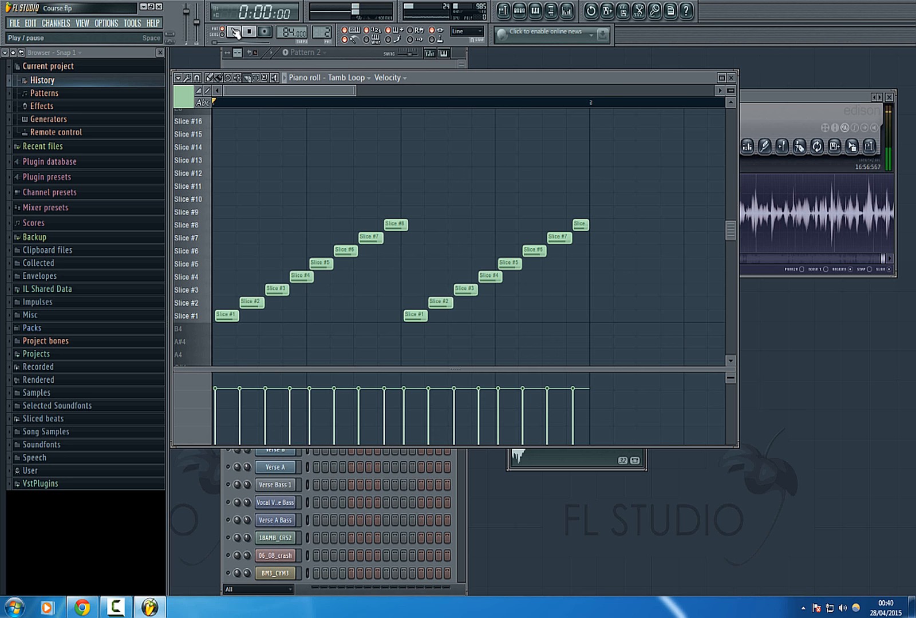
click(235, 32)
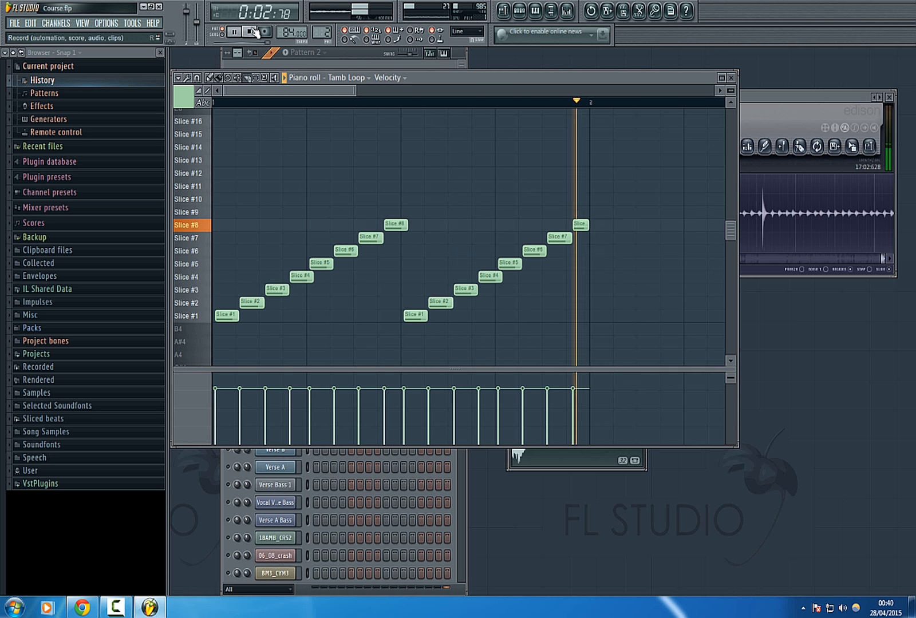
key(space)
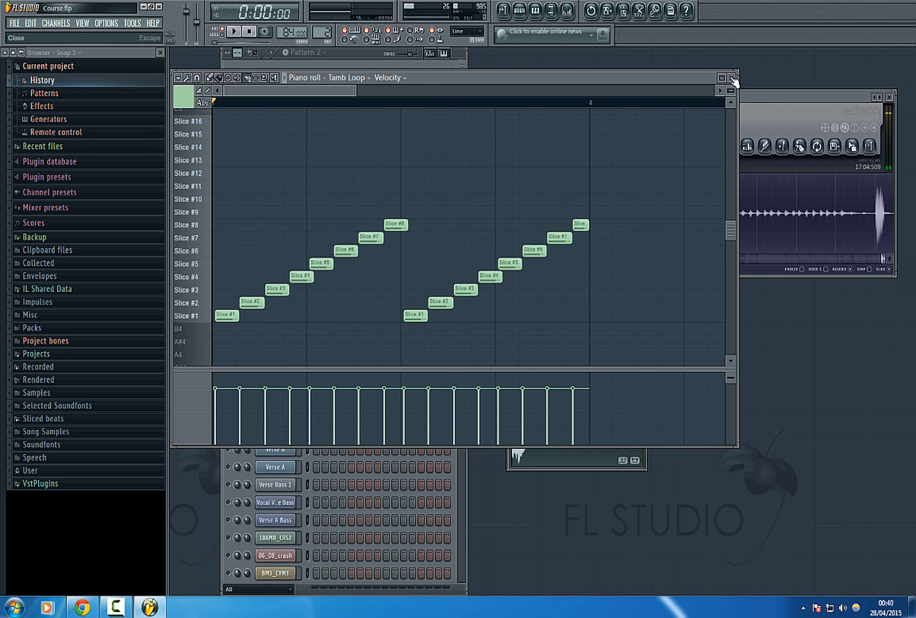
click(730, 79)
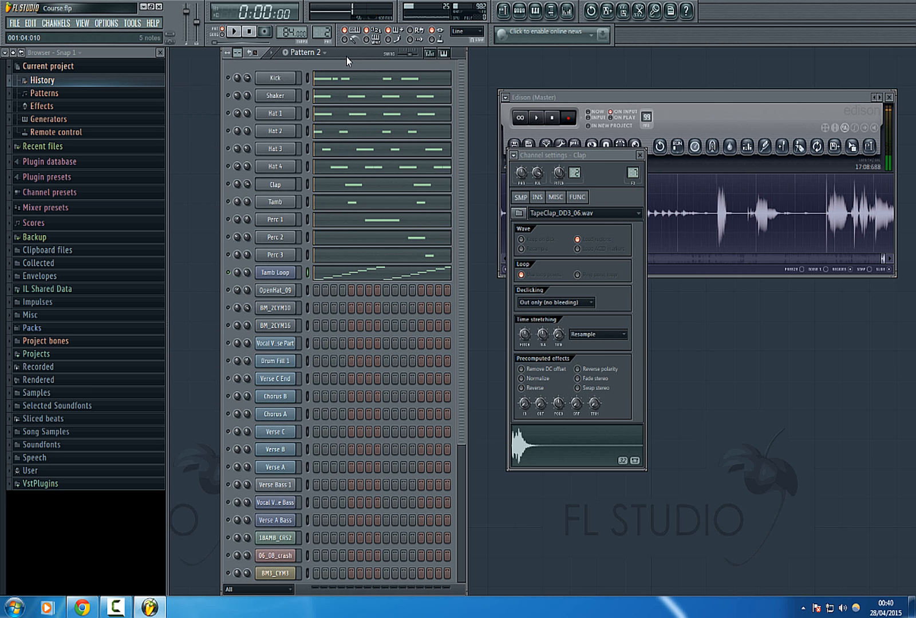
Unmute the Perc 3, Perc 2, Perc 1, Tamb, Clap and Hat 4 channels
click(227, 255)
click(228, 237)
click(228, 220)
click(228, 201)
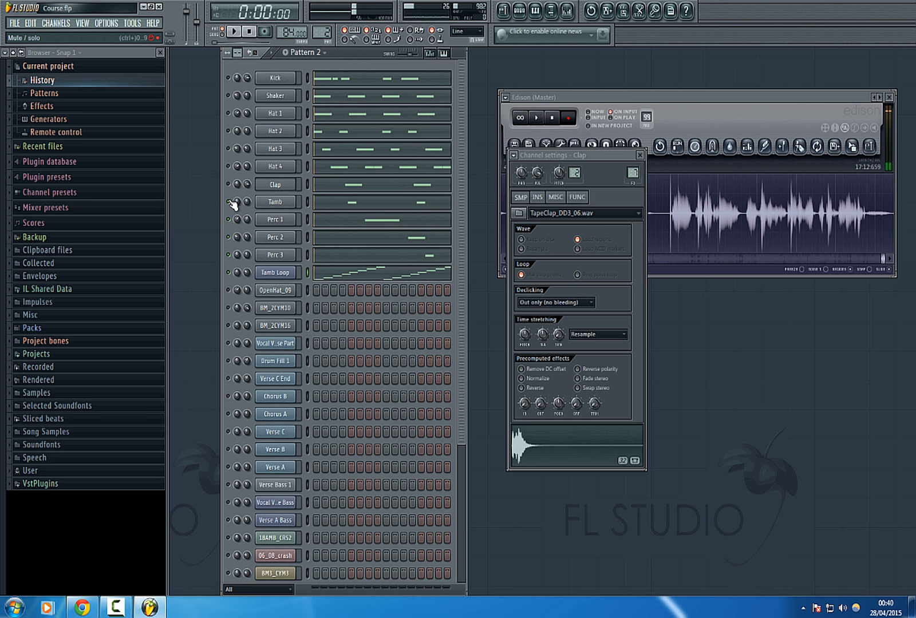
click(228, 184)
click(228, 166)
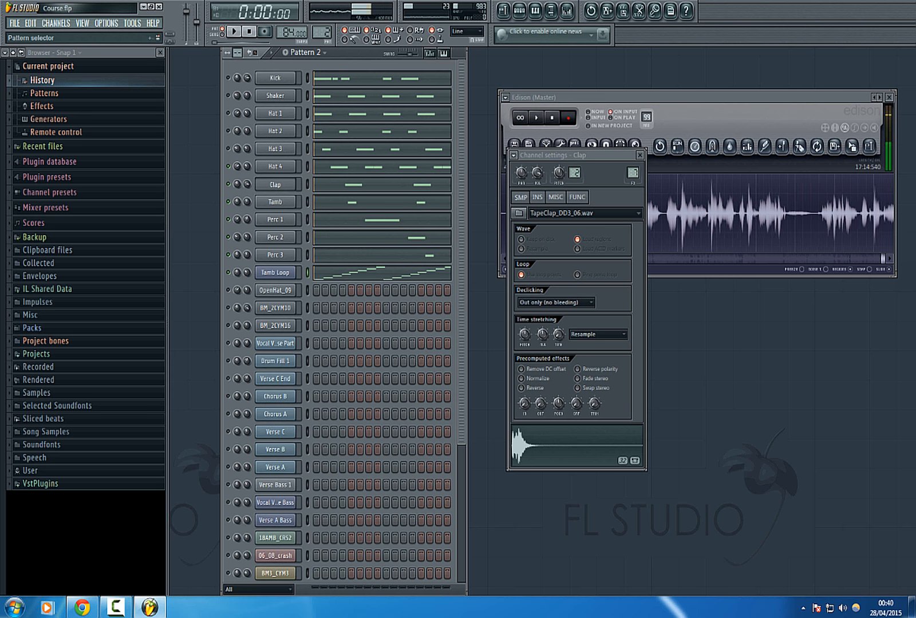
Switch to Pattern 1 and play it, toggle solo on Hat 4 to unmute all channels, and stop playback
drag(321, 30, 322, 35)
click(235, 32)
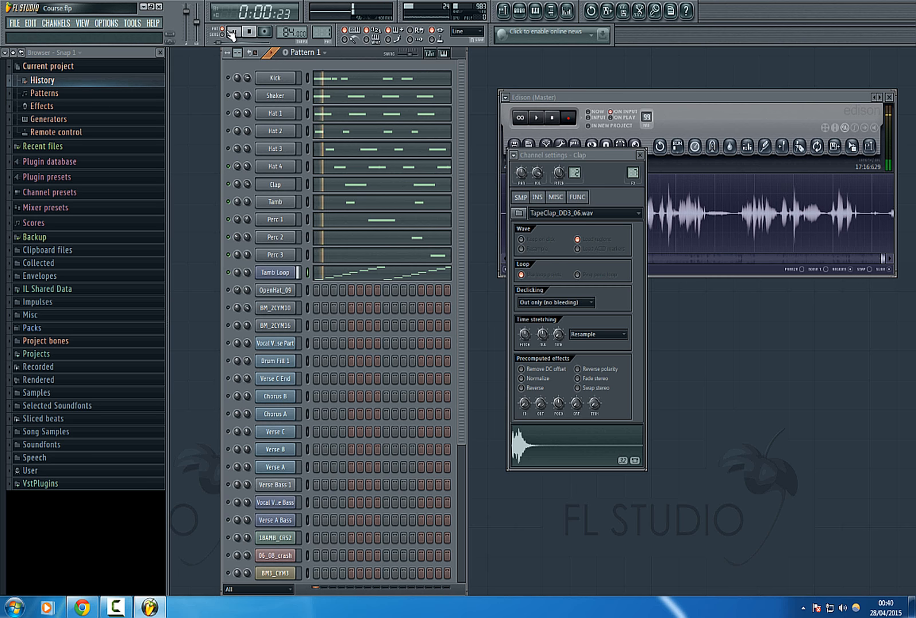
right_click(228, 170)
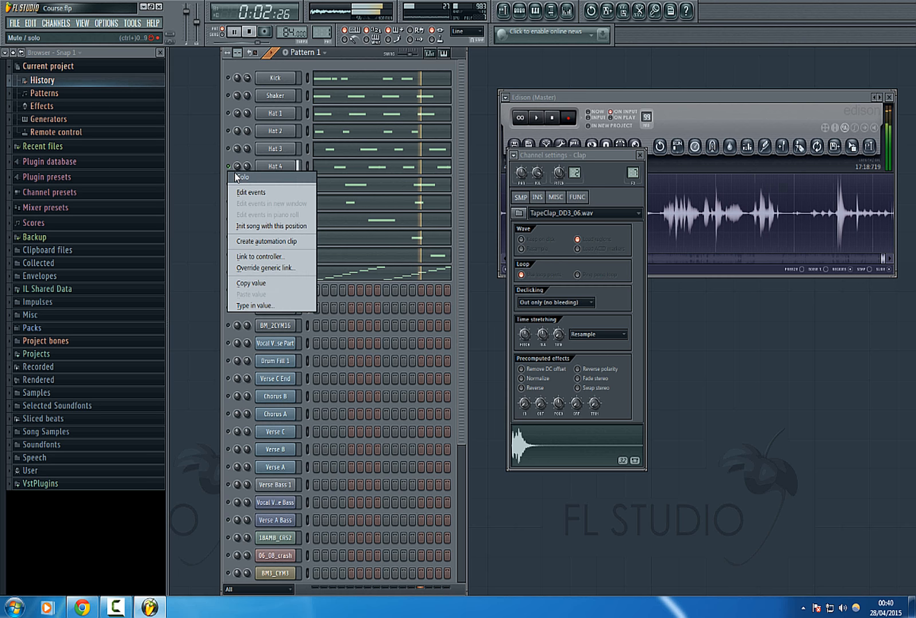
click(233, 176)
right_click(230, 166)
click(236, 173)
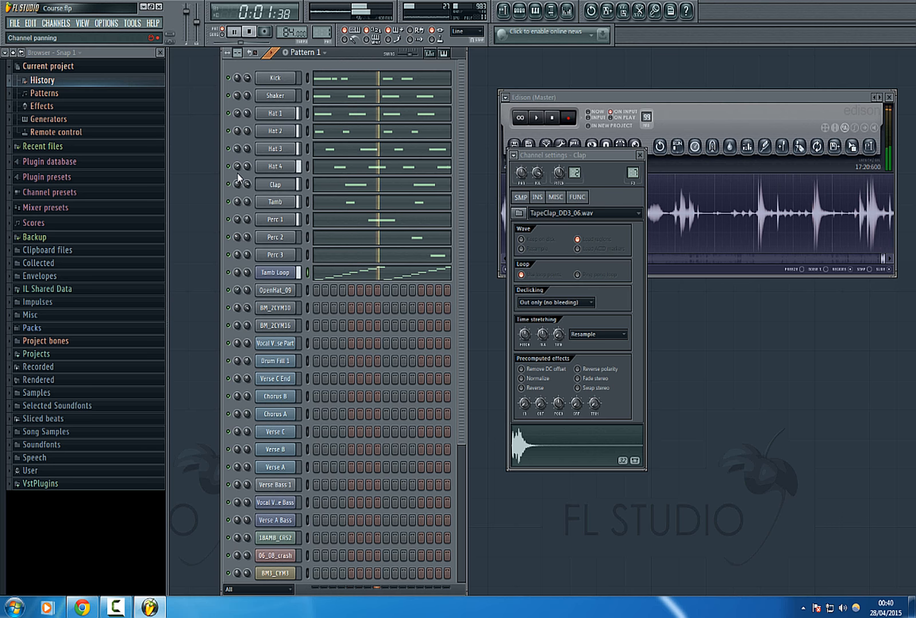
click(249, 32)
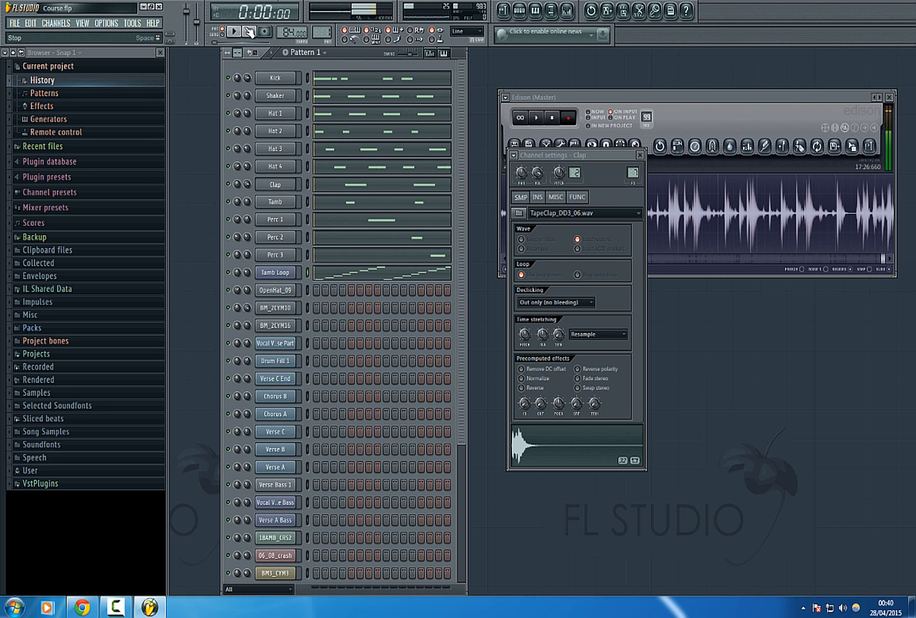